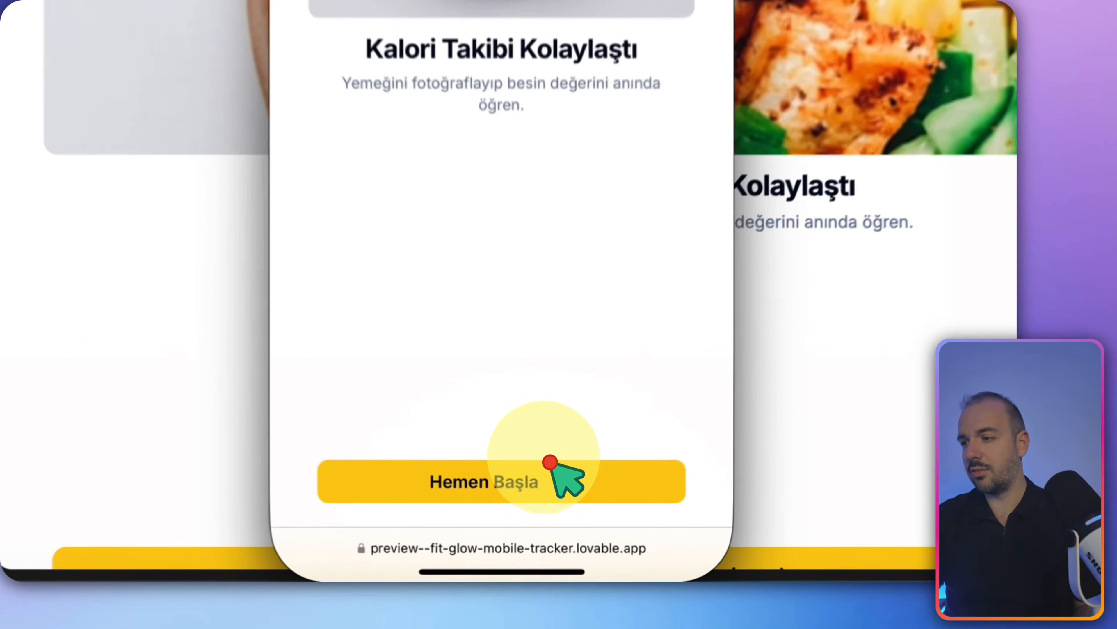
Complete the onboarding in the phone preview with the preselected answers and save the calculated calorie and macro results
{"action": "left_click", "coordinate": [546, 525]}
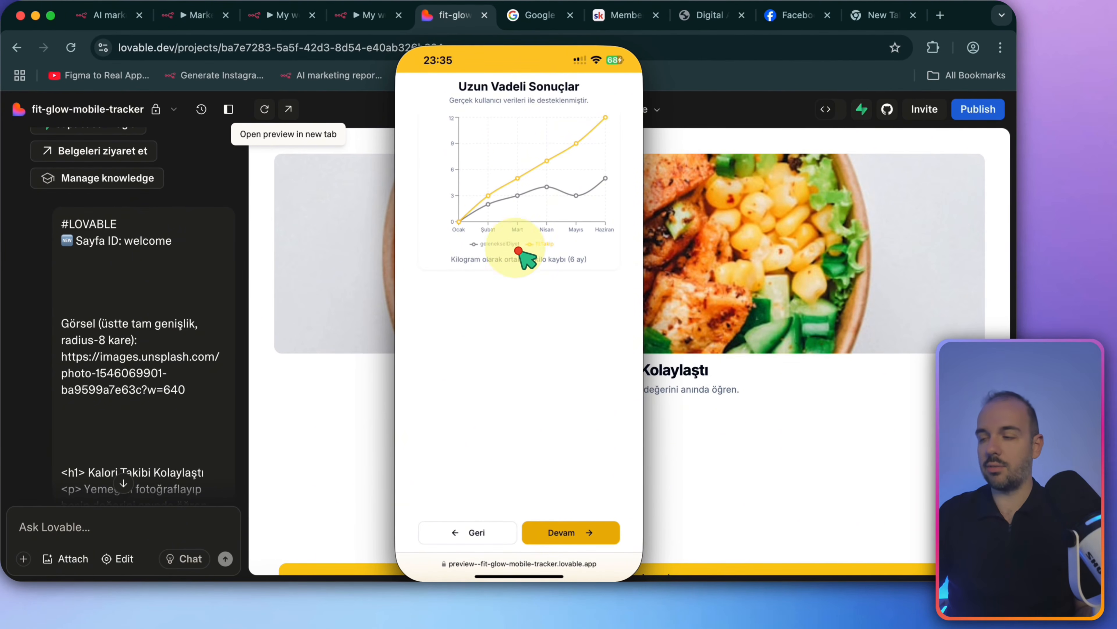
{"action": "left_click", "coordinate": [593, 526]}
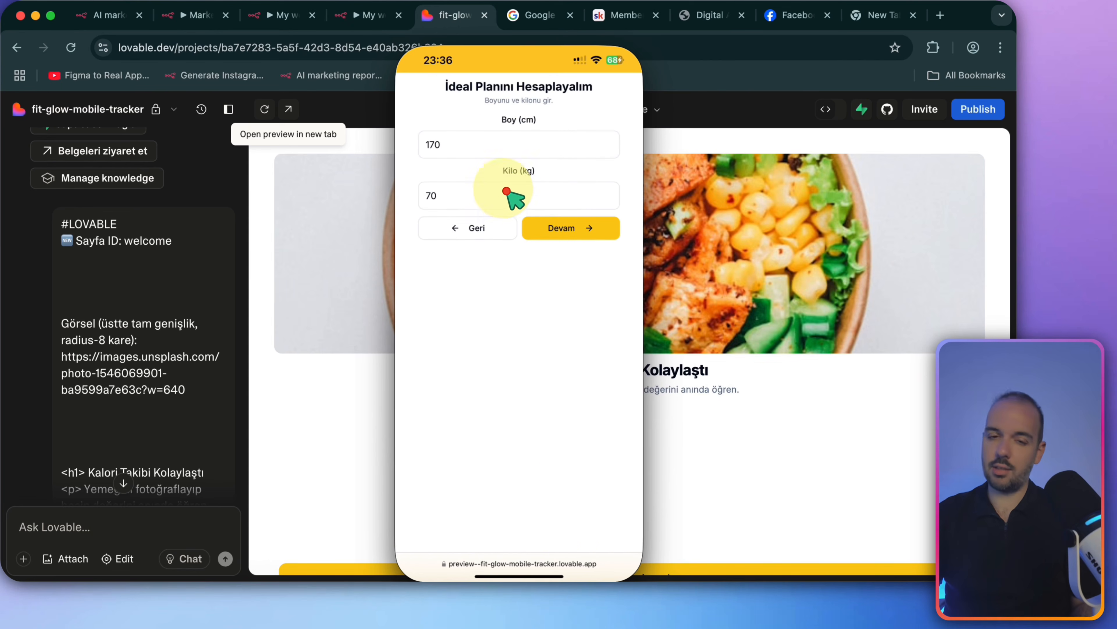
{"action": "left_click", "coordinate": [577, 228]}
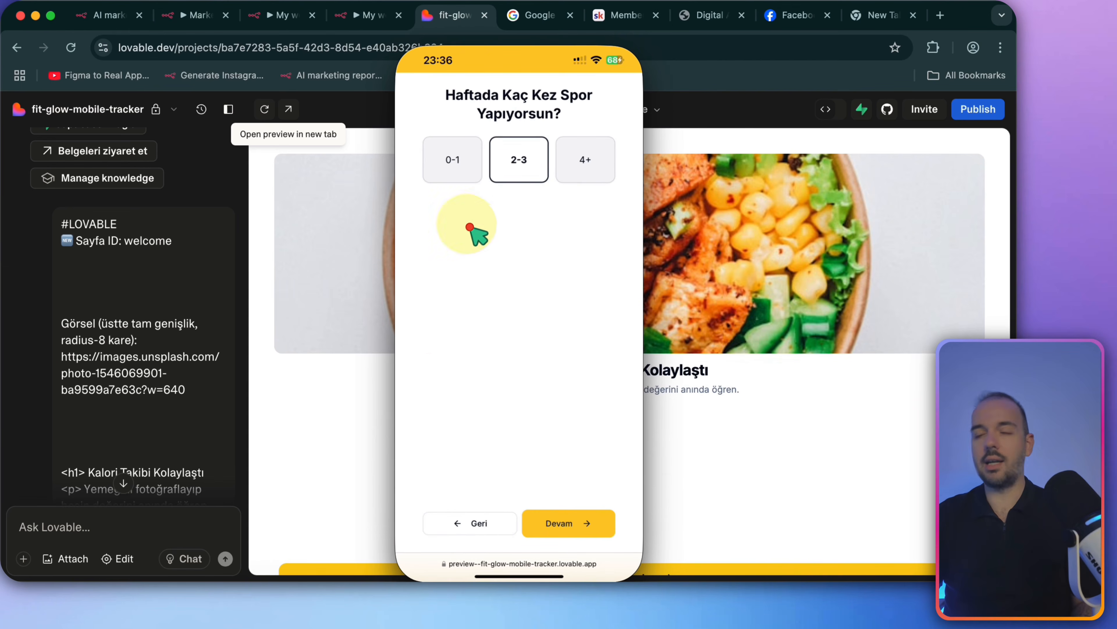
{"action": "left_click", "coordinate": [565, 531]}
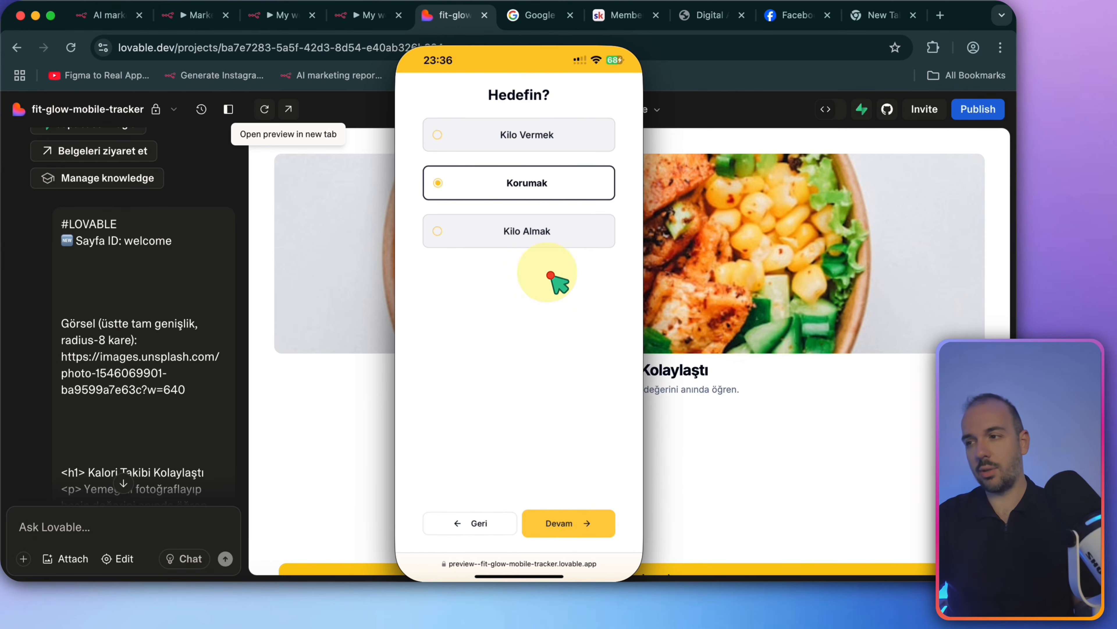
{"action": "left_click", "coordinate": [587, 523]}
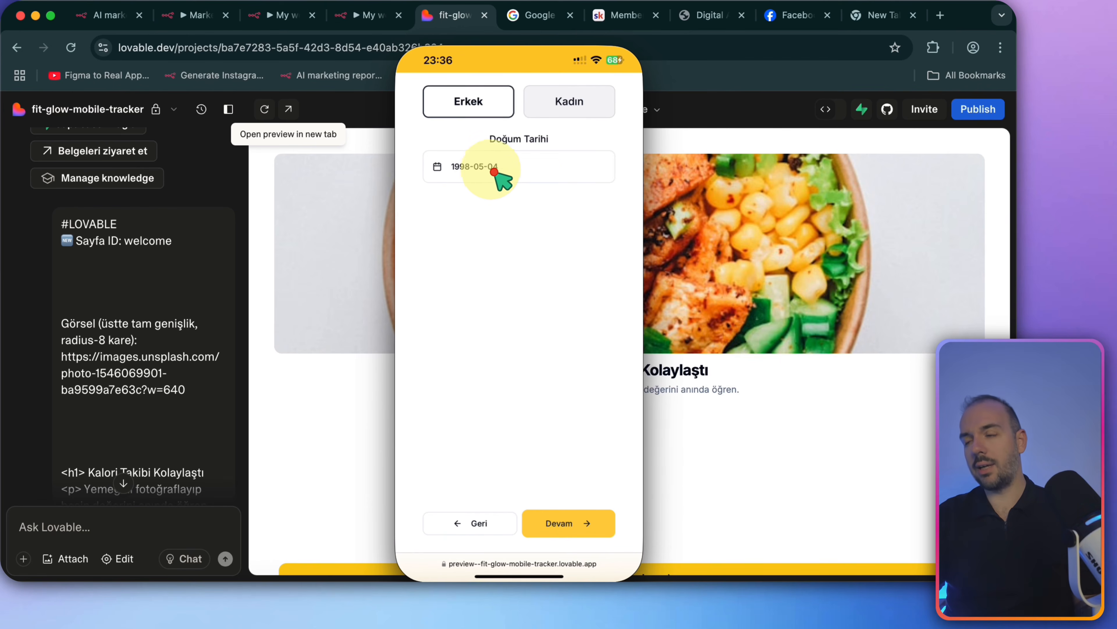
{"action": "left_click", "coordinate": [561, 523]}
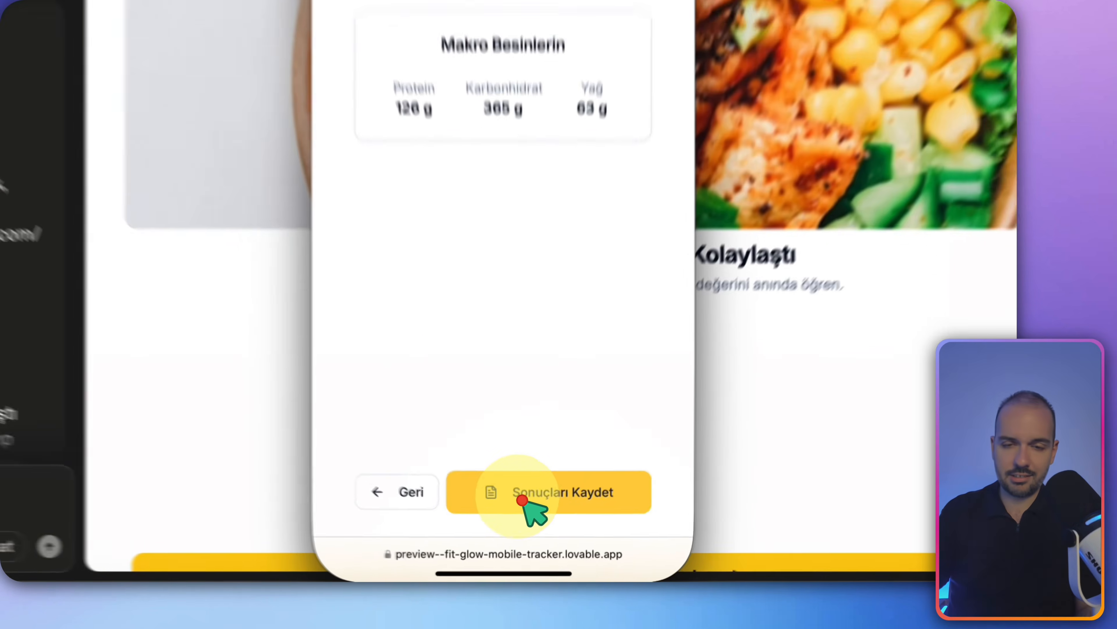
{"action": "left_click", "coordinate": [521, 500]}
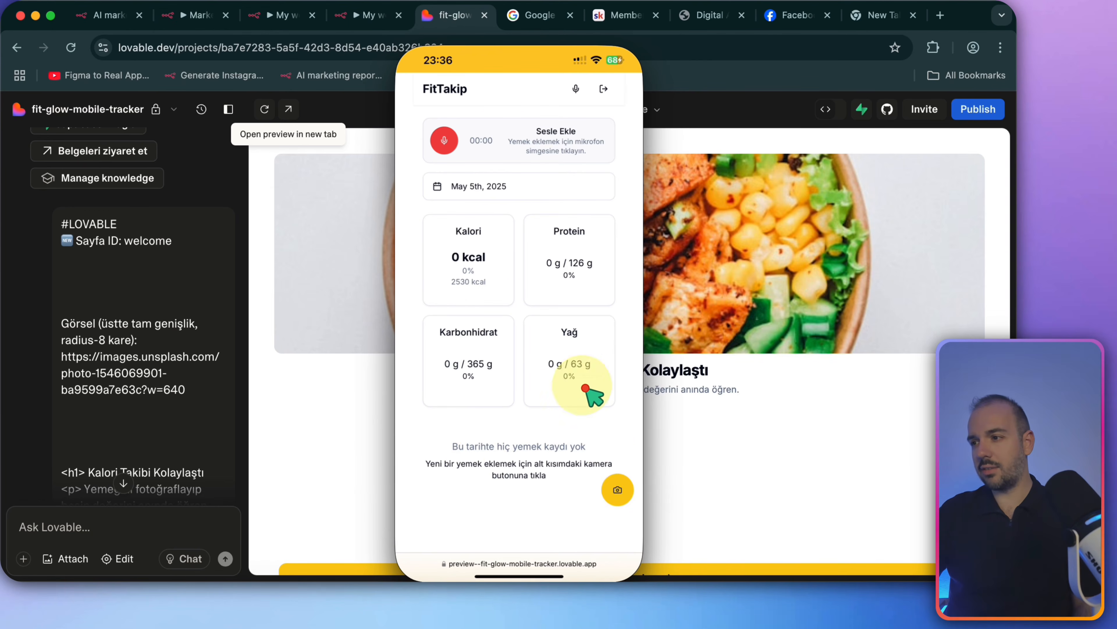
Try to add a meal photo with the phone's camera from the FitTakip dashboard
{"action": "left_click", "coordinate": [617, 485]}
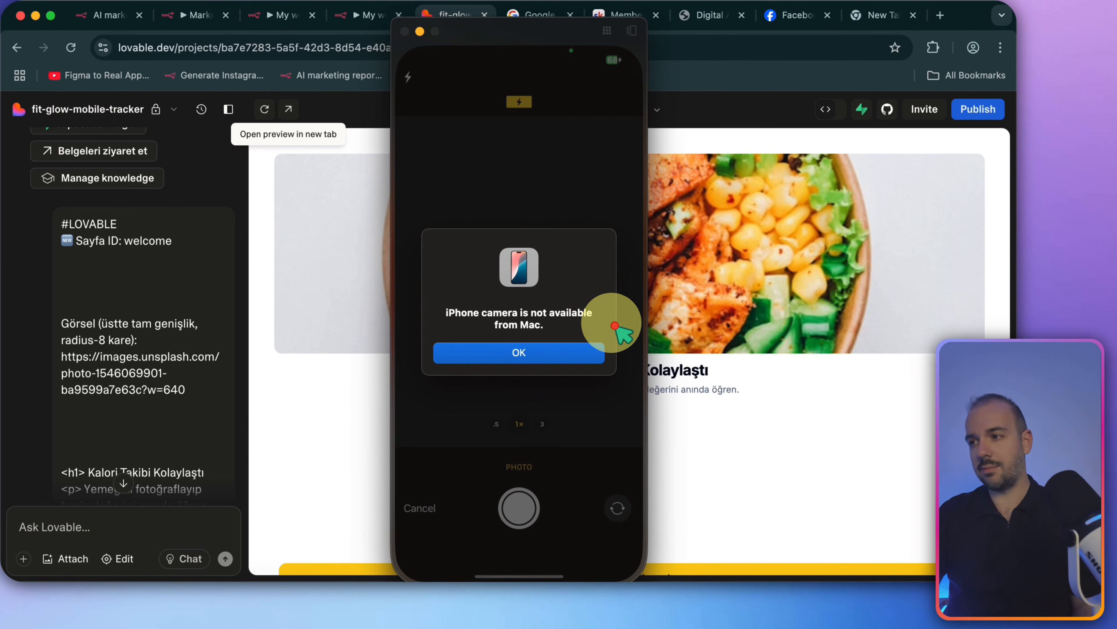
{"action": "left_click", "coordinate": [555, 351]}
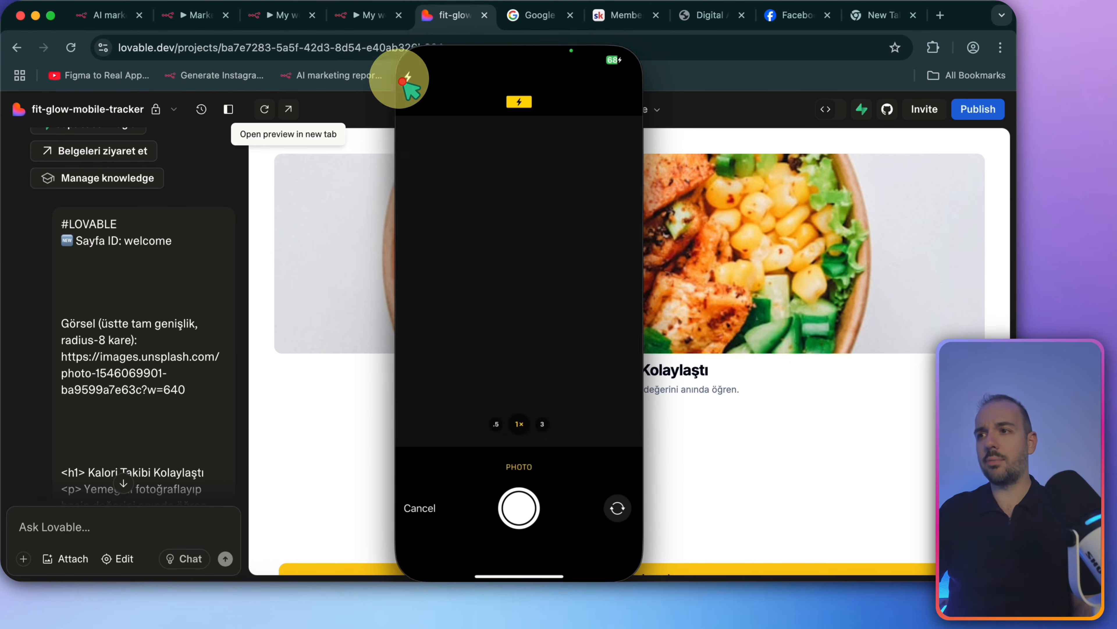
{"action": "left_click", "coordinate": [366, 346]}
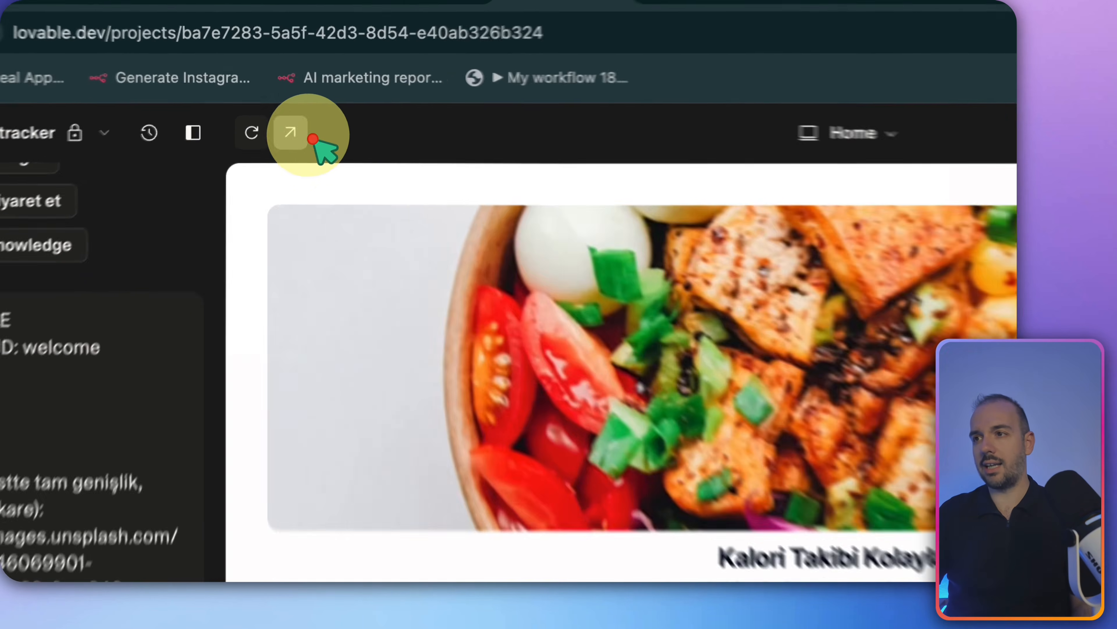
Open the app preview in a new browser tab and advance through its welcome, long-term results and height/weight pages
{"action": "left_click", "coordinate": [313, 140]}
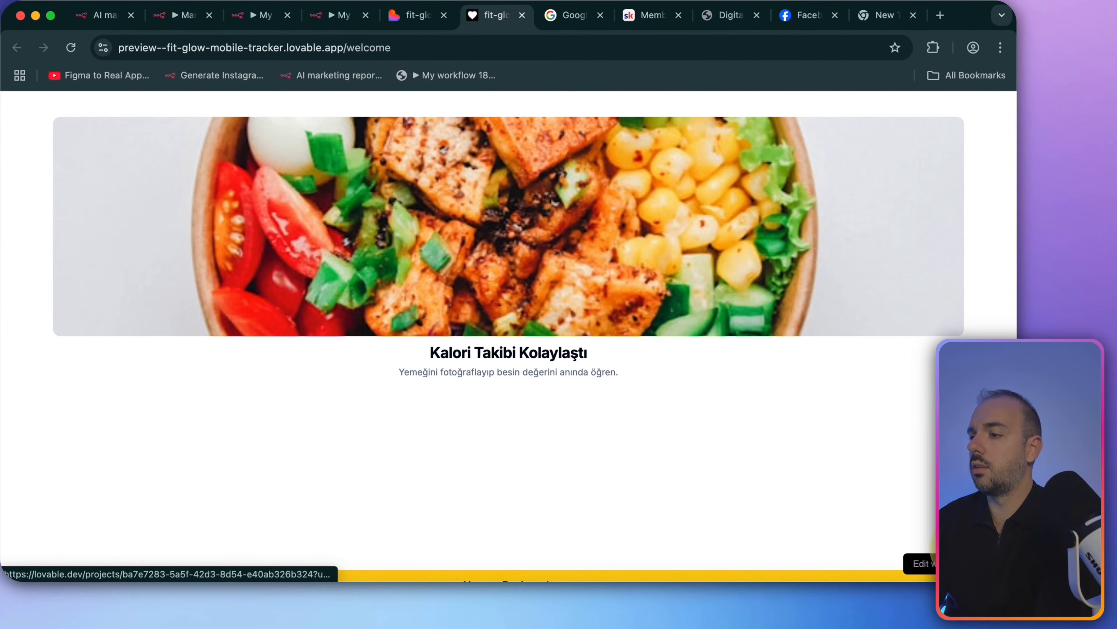
{"action": "scroll", "coordinate": [823, 562], "scroll_direction": "down", "scroll_amount": 2}
{"action": "left_click", "coordinate": [743, 535]}
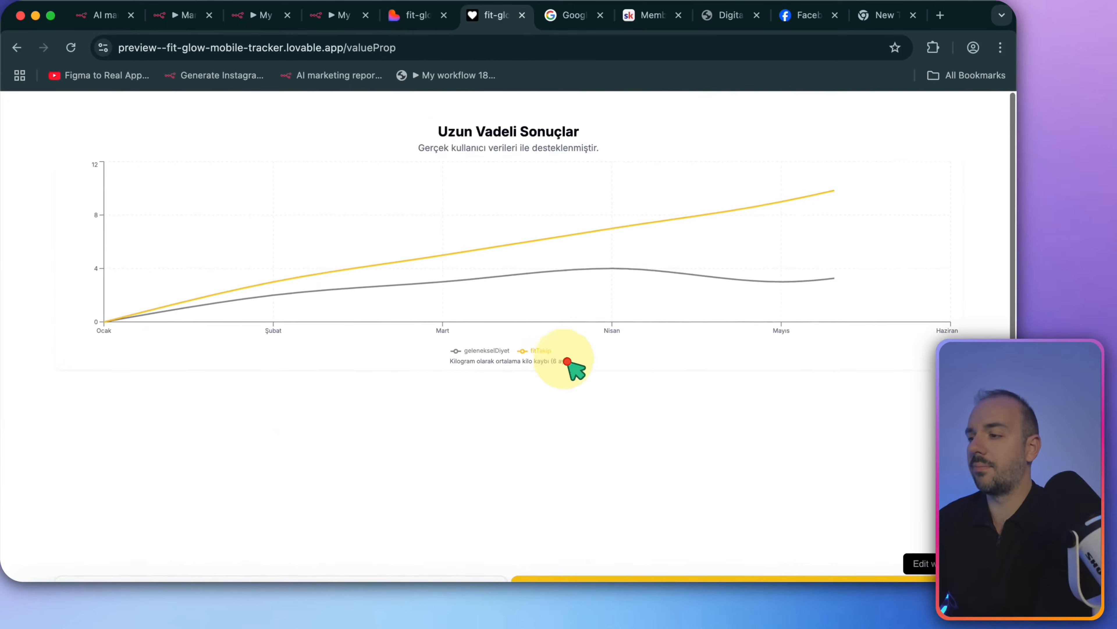
{"action": "scroll", "coordinate": [681, 475], "scroll_direction": "down", "scroll_amount": 3}
{"action": "left_click", "coordinate": [717, 544]}
{"action": "scroll", "coordinate": [683, 308], "scroll_direction": "up", "scroll_amount": 1}
{"action": "left_click", "coordinate": [566, 227]}
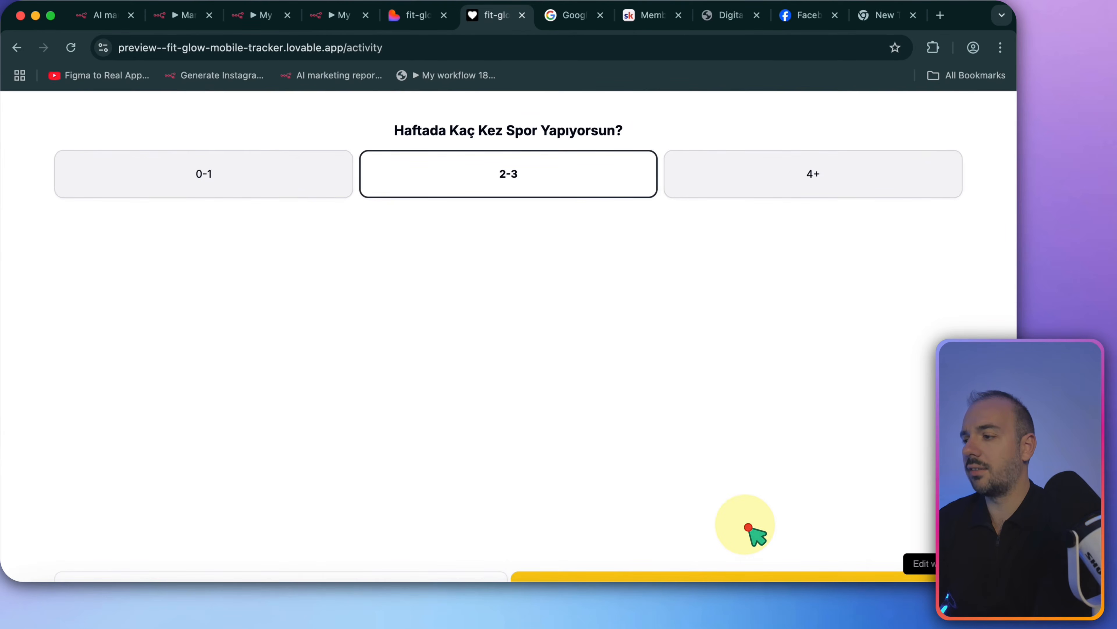
Finish the onboarding with activity 2-3, goal Korumak, gender Erkek and the prefilled birth date, and save the results
{"action": "left_click", "coordinate": [740, 577]}
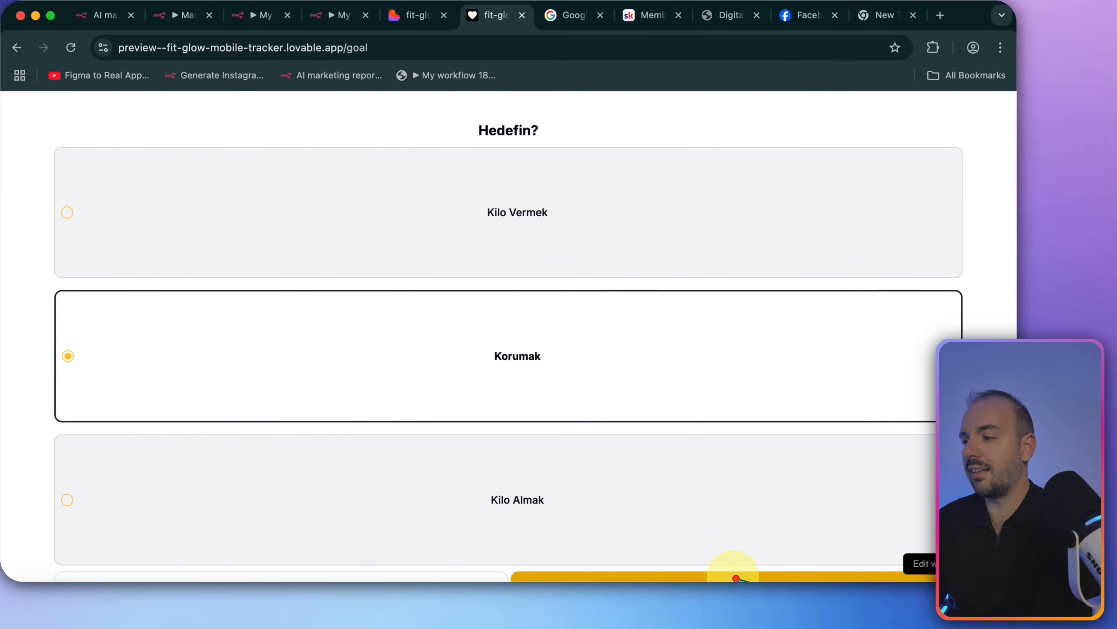
{"action": "left_click", "coordinate": [737, 578]}
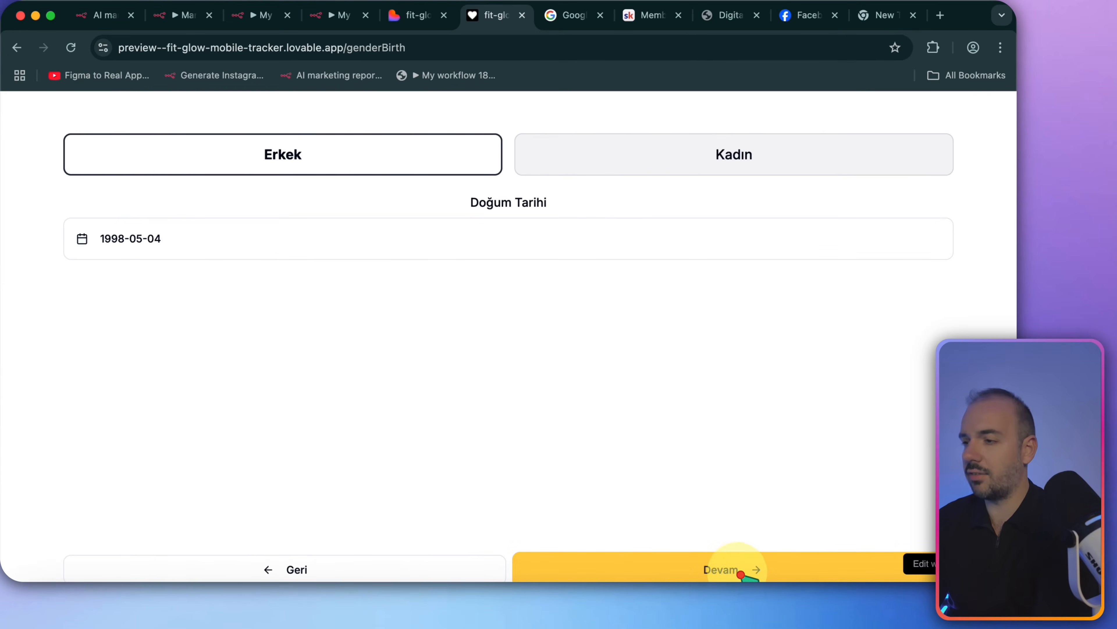
{"action": "left_click", "coordinate": [739, 574]}
{"action": "left_click", "coordinate": [748, 569]}
Upload Hamburger-Recipe-7.jpg from Downloads as a meal photo for analysis on the dashboard
{"action": "scroll", "coordinate": [818, 429], "scroll_direction": "down", "scroll_amount": 3}
{"action": "scroll", "coordinate": [818, 430], "scroll_direction": "up", "scroll_amount": 2}
{"action": "scroll", "coordinate": [818, 429], "scroll_direction": "down", "scroll_amount": 5}
{"action": "scroll", "coordinate": [818, 429], "scroll_direction": "down", "scroll_amount": 1}
{"action": "scroll", "coordinate": [839, 430], "scroll_direction": "up", "scroll_amount": 2}
{"action": "left_click", "coordinate": [970, 534]}
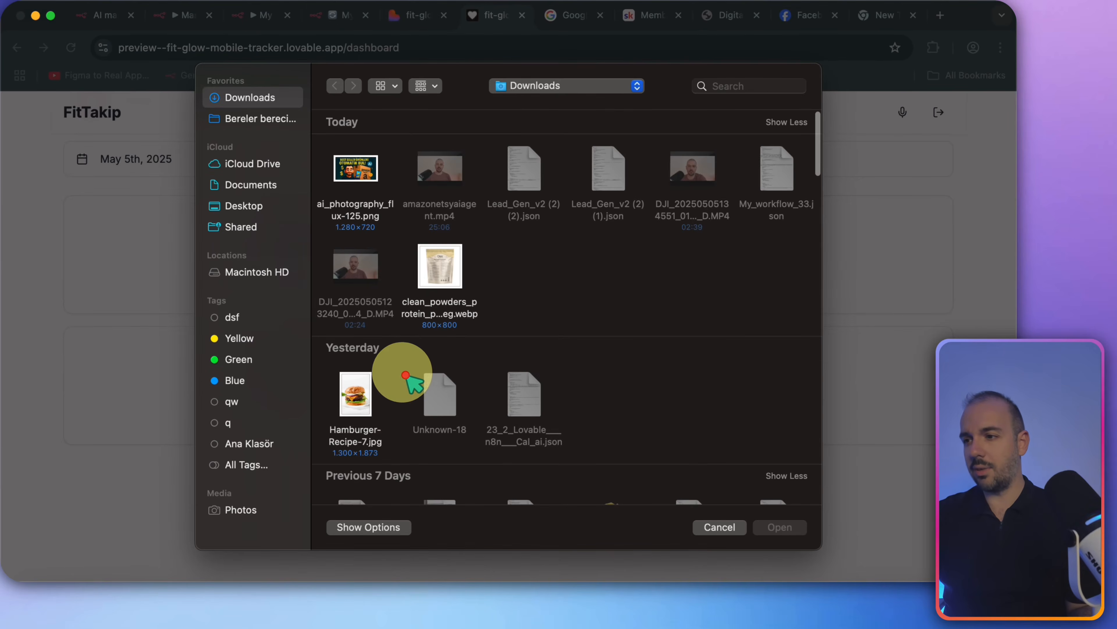
{"action": "double_click", "coordinate": [366, 390]}
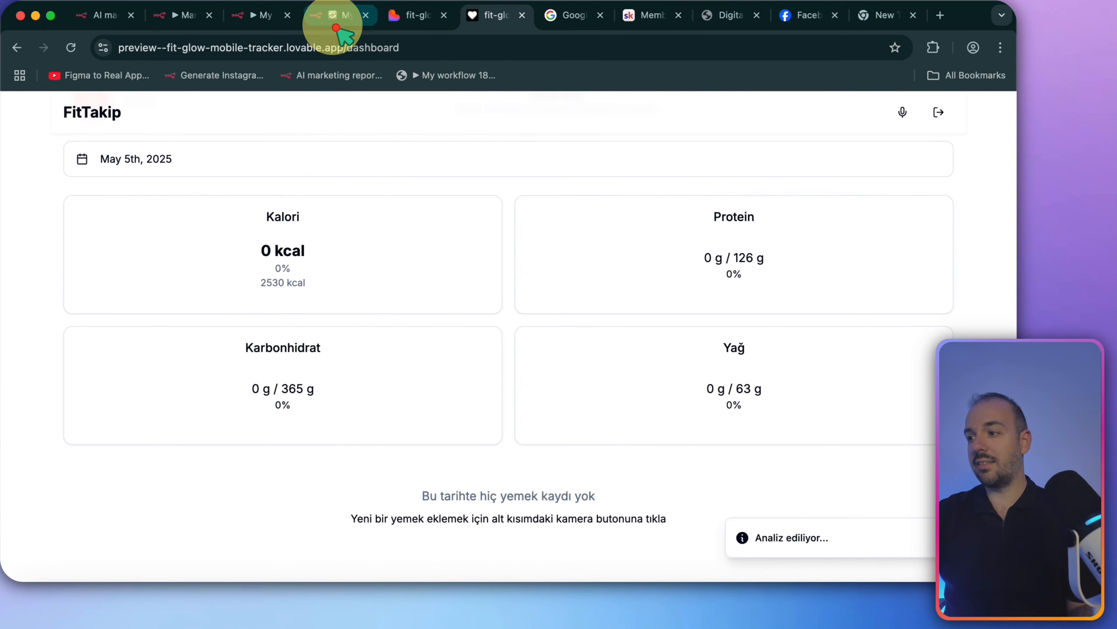
Check the image branch's run in the n8n workflow, return to FitTakip, and close the meal analysis after reading it
{"action": "left_click", "coordinate": [334, 19]}
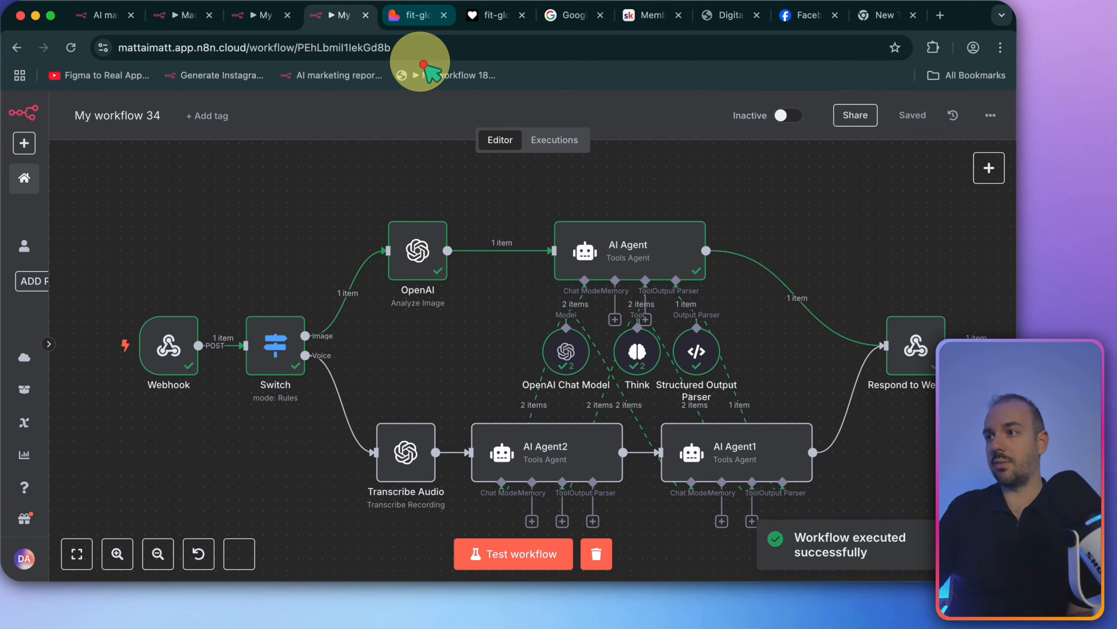
{"action": "left_click", "coordinate": [492, 22]}
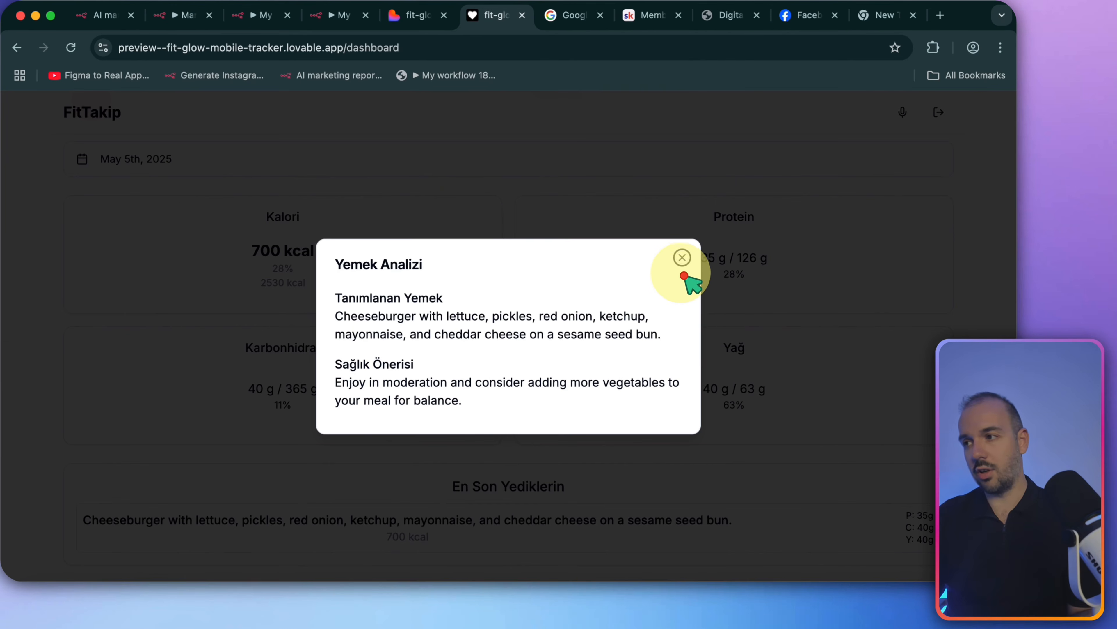
{"action": "left_click", "coordinate": [682, 257]}
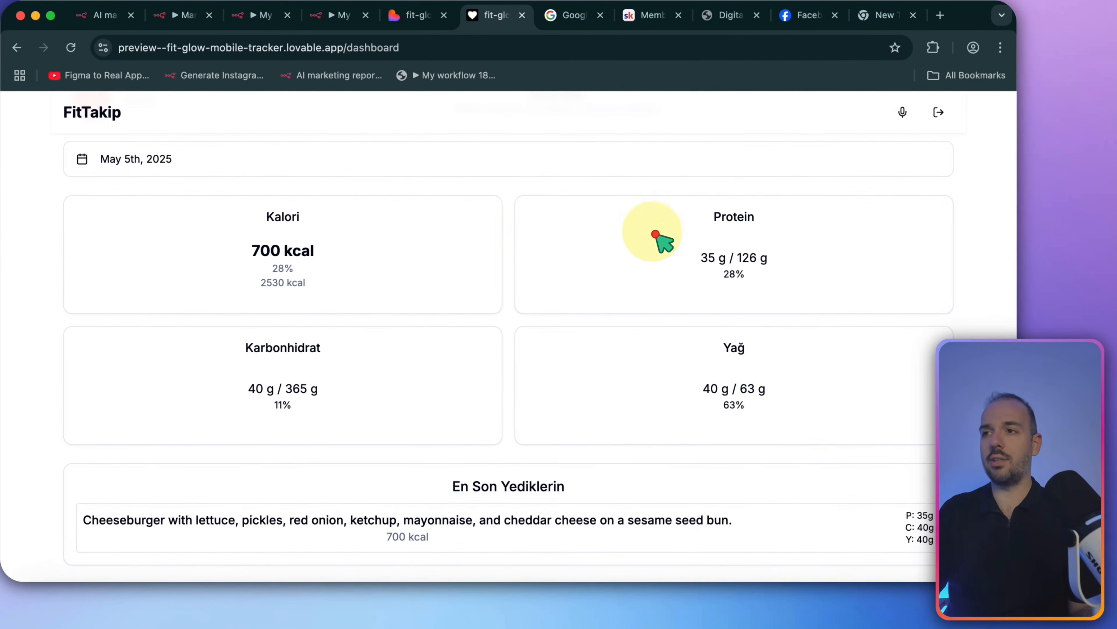
Revisit the n8n workflow and review the nutrition totals and recent meals on the FitTakip dashboard
{"action": "left_click", "coordinate": [341, 15]}
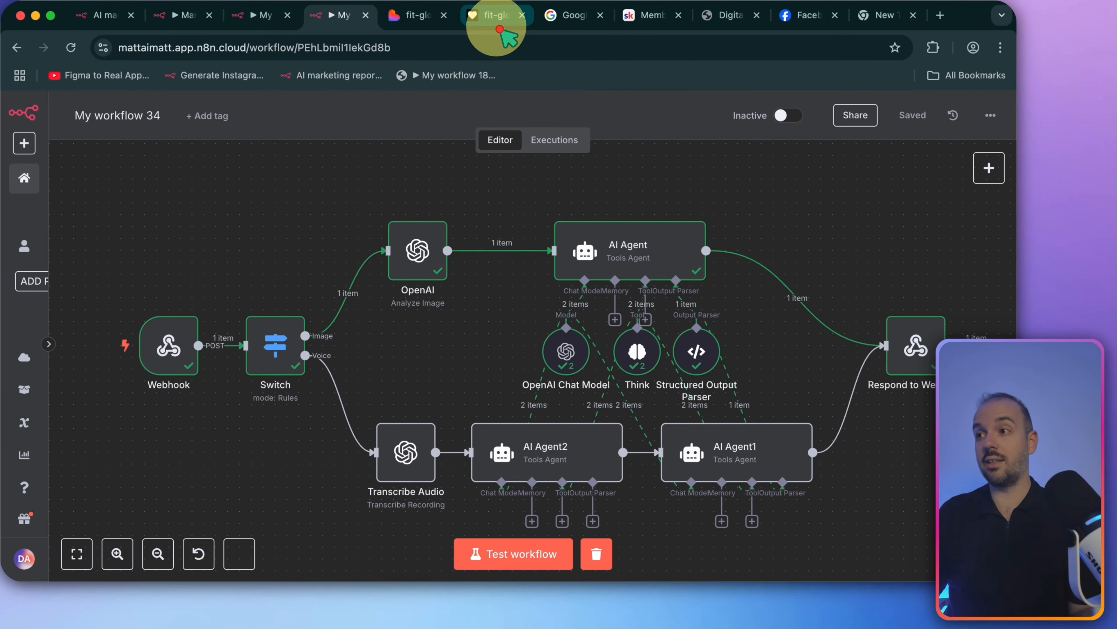
{"action": "left_click", "coordinate": [496, 17]}
{"action": "scroll", "coordinate": [444, 343], "scroll_direction": "down", "scroll_amount": 3}
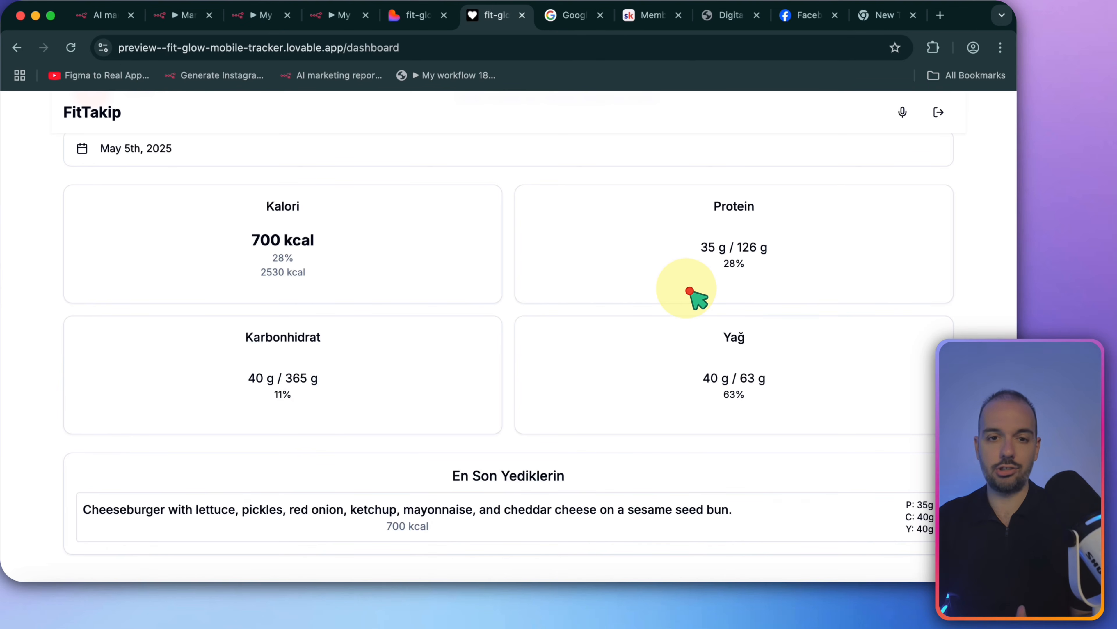
{"action": "scroll", "coordinate": [544, 279], "scroll_direction": "down", "scroll_amount": 3}
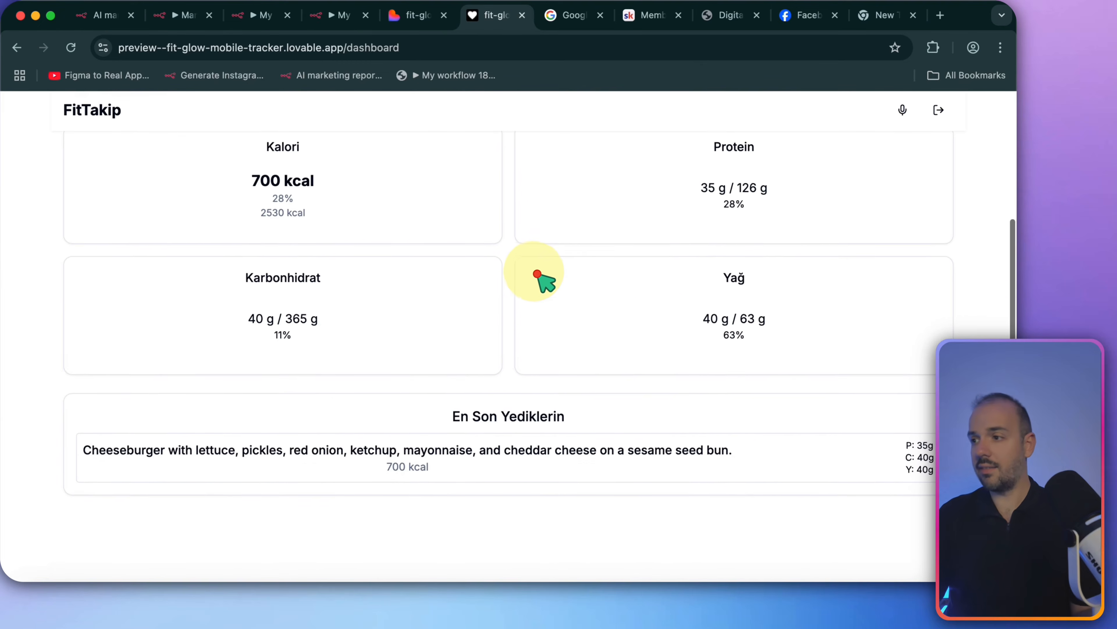
{"action": "scroll", "coordinate": [534, 277], "scroll_direction": "up", "scroll_amount": 2}
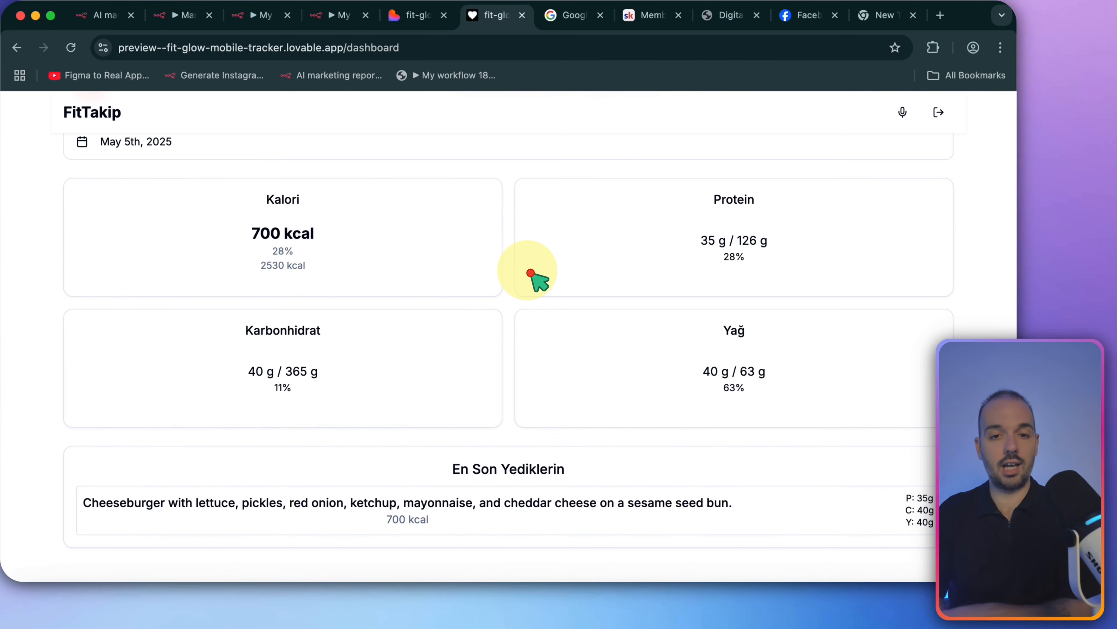
Record and submit a voice meal entry covering 3 pizza slices, 10 onion rings, medium French fries and a classic cola
{"action": "scroll", "coordinate": [532, 273], "scroll_direction": "up", "scroll_amount": 3}
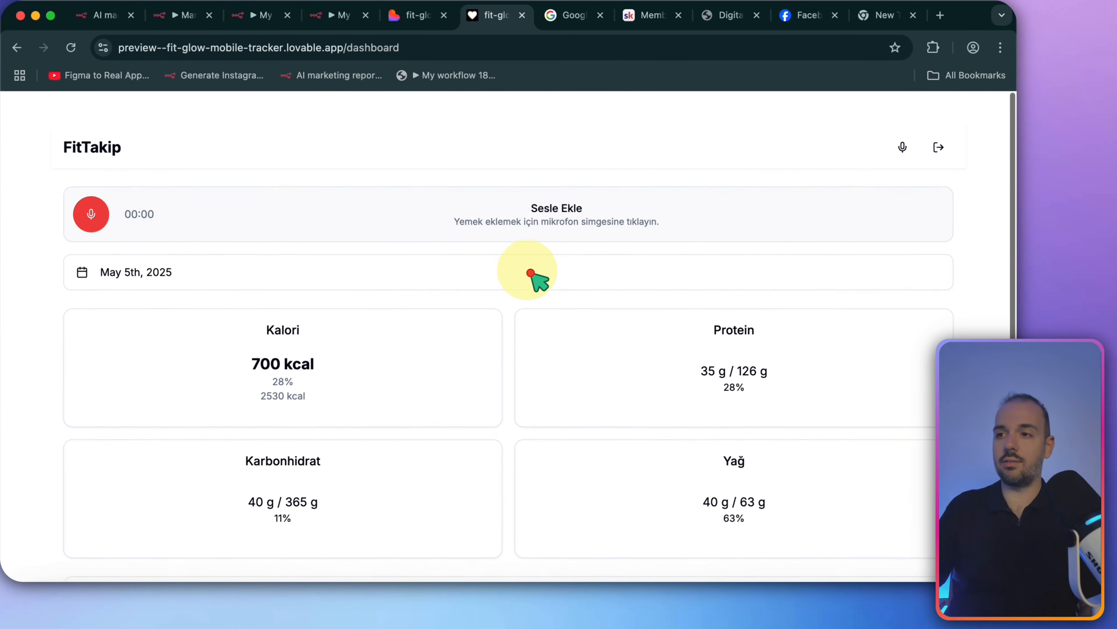
{"action": "left_click", "coordinate": [94, 203]}
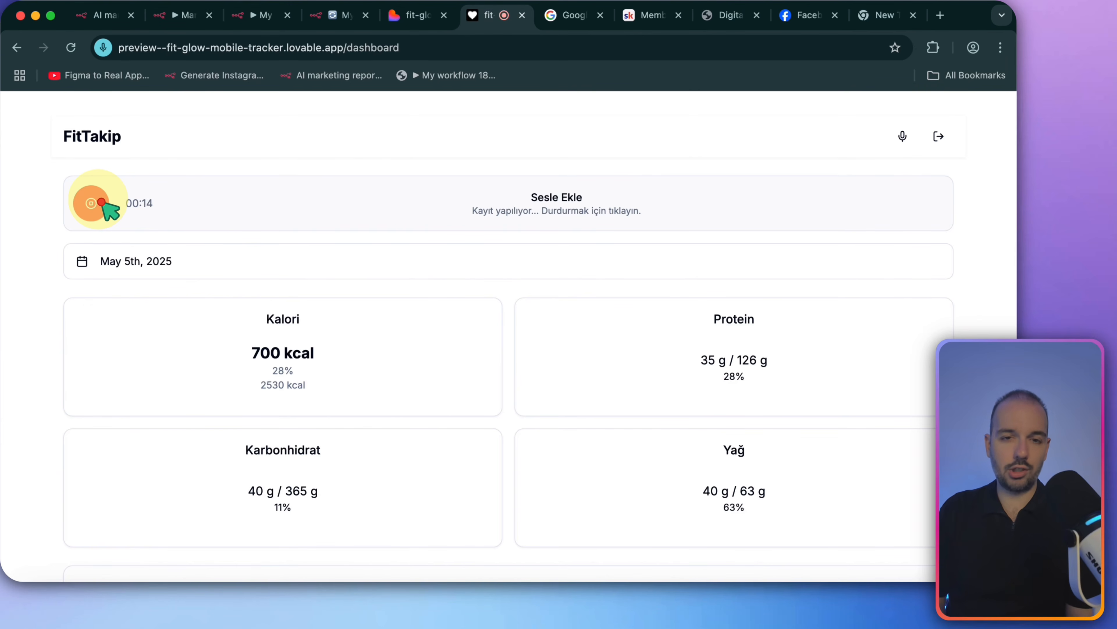
{"action": "left_click", "coordinate": [101, 202]}
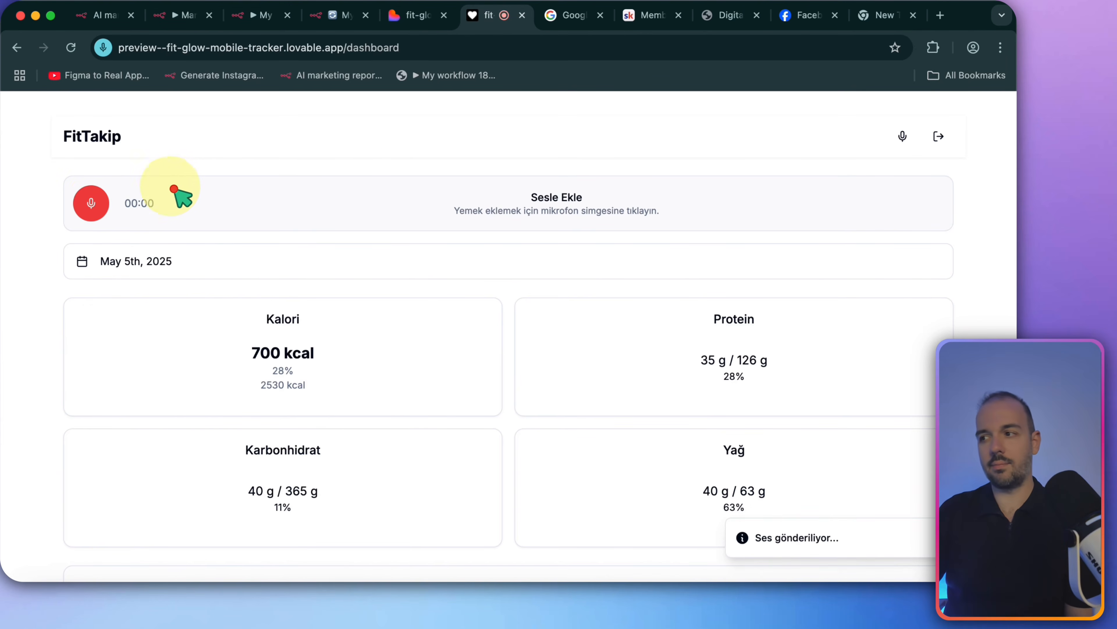
Follow the voice branch's run in n8n and examine the updated nutrition totals and latest meals on the FitTakip dashboard
{"action": "left_click", "coordinate": [326, 18]}
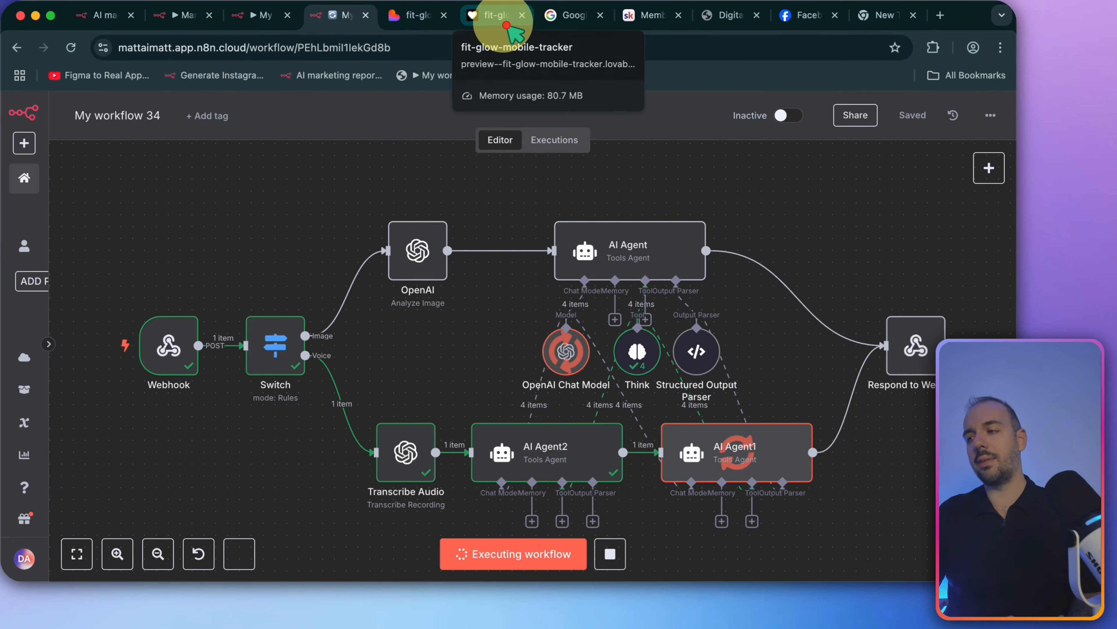
{"action": "left_click", "coordinate": [507, 25]}
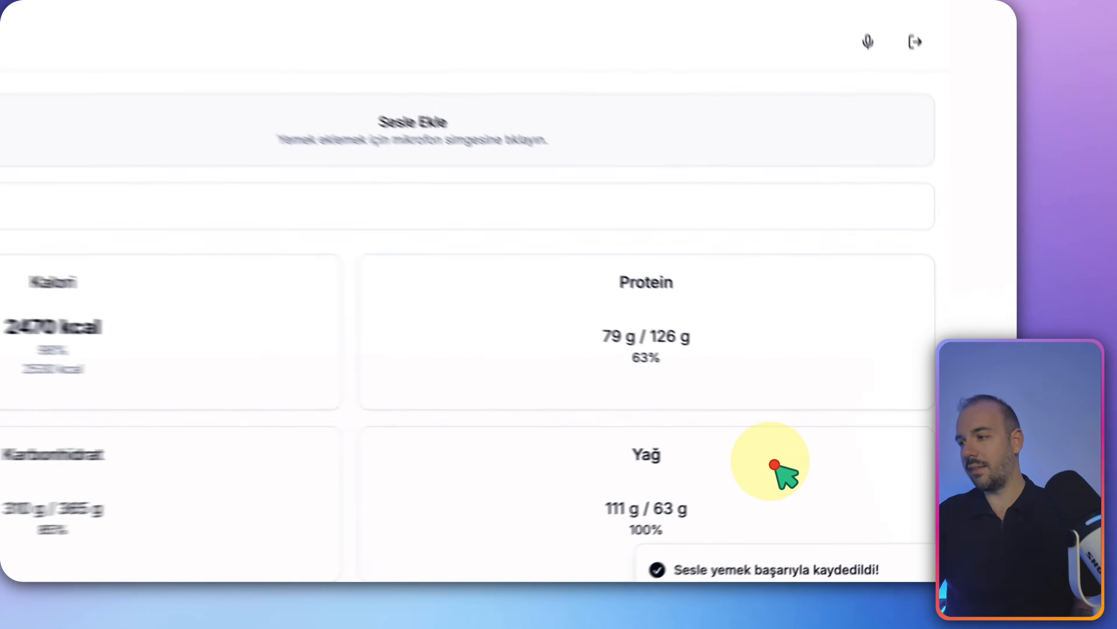
{"action": "scroll", "coordinate": [783, 480], "scroll_direction": "down", "scroll_amount": 5}
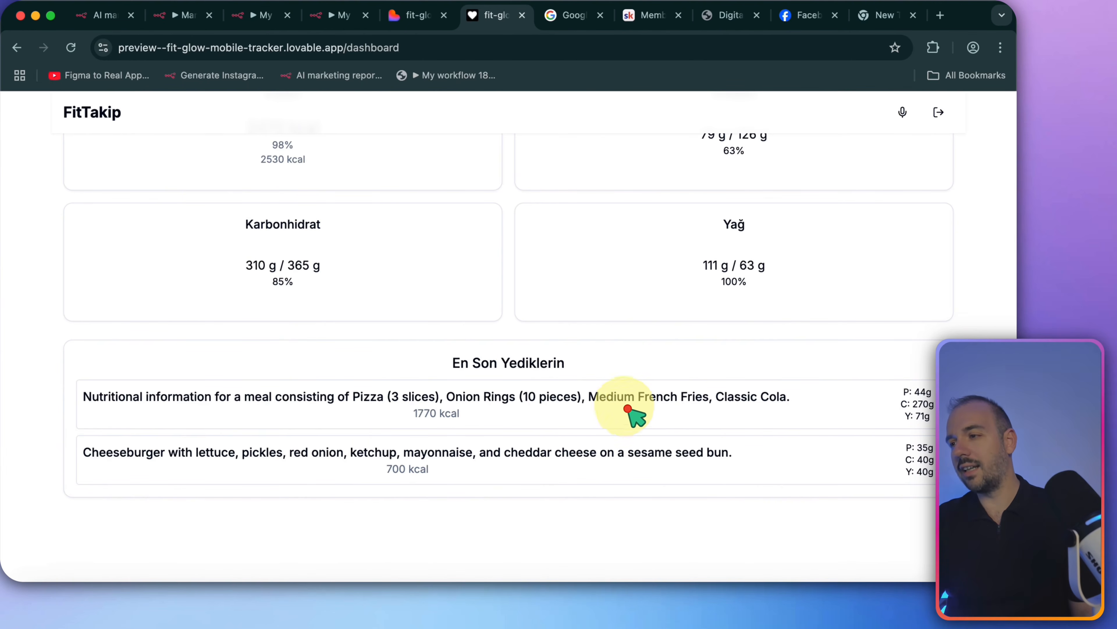
{"action": "scroll", "coordinate": [655, 416], "scroll_direction": "up", "scroll_amount": 3}
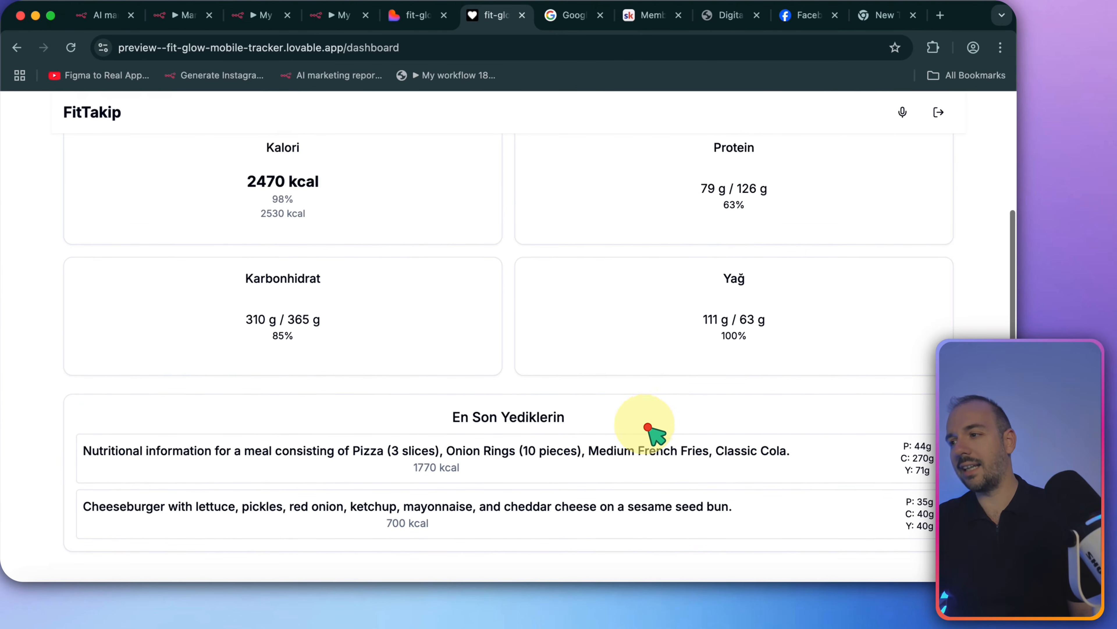
{"action": "scroll", "coordinate": [652, 466], "scroll_direction": "down", "scroll_amount": 2}
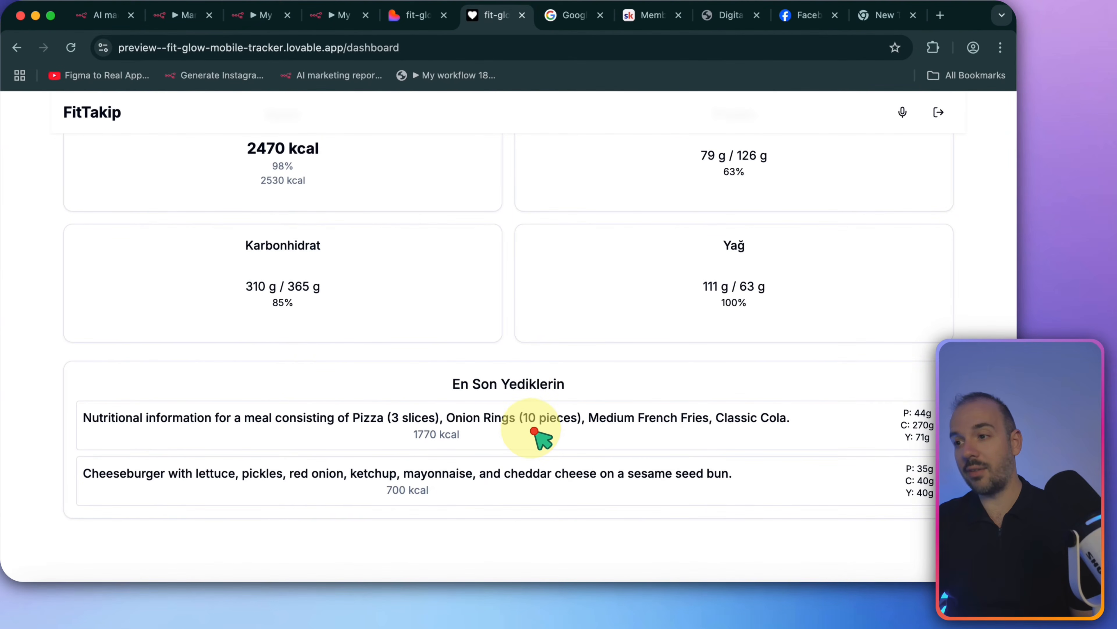
{"action": "scroll", "coordinate": [519, 440], "scroll_direction": "up", "scroll_amount": 1}
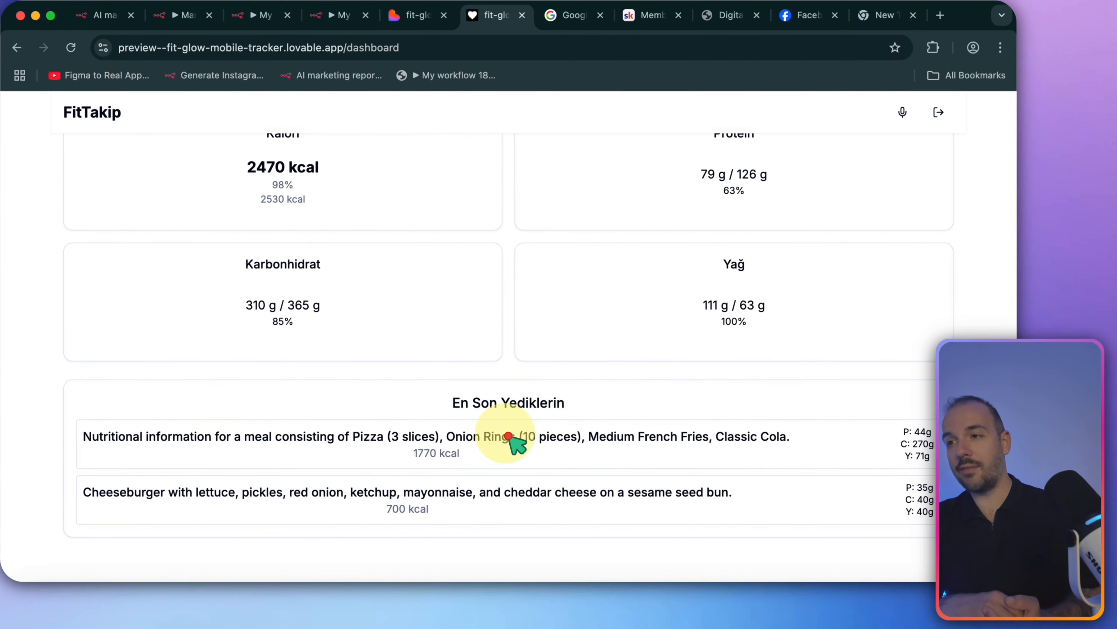
{"action": "scroll", "coordinate": [511, 434], "scroll_direction": "up", "scroll_amount": 1}
{"action": "scroll", "coordinate": [511, 379], "scroll_direction": "down", "scroll_amount": 2}
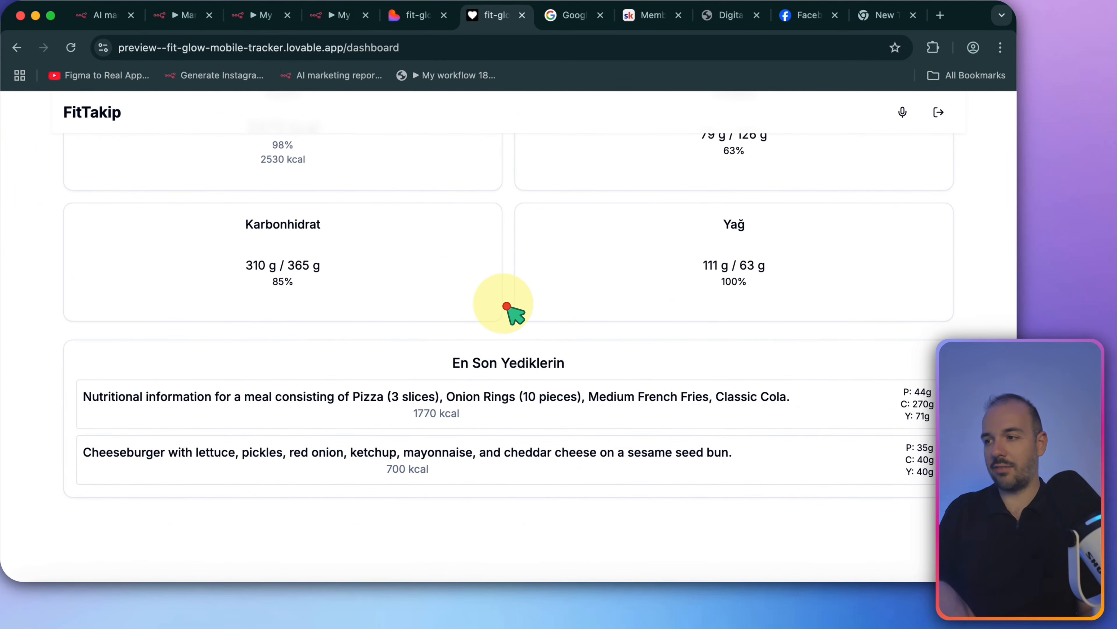
{"action": "scroll", "coordinate": [507, 306], "scroll_direction": "up", "scroll_amount": 3}
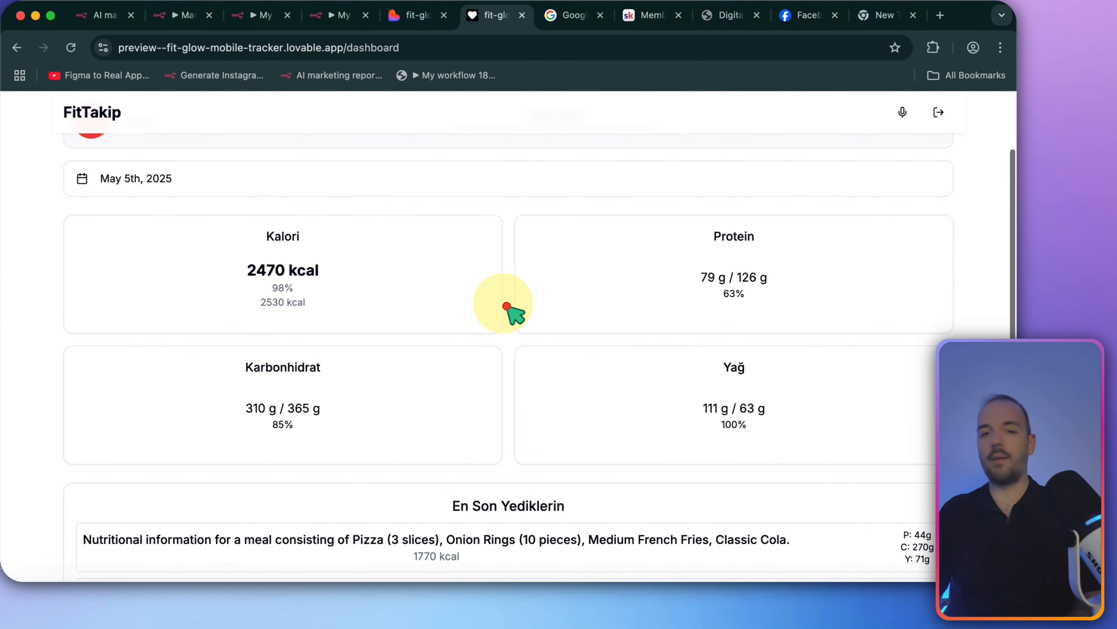
Review the recent meals list with its macros and the daily calorie total on the FitTakip dashboard
{"action": "scroll", "coordinate": [507, 306], "scroll_direction": "down", "scroll_amount": 3}
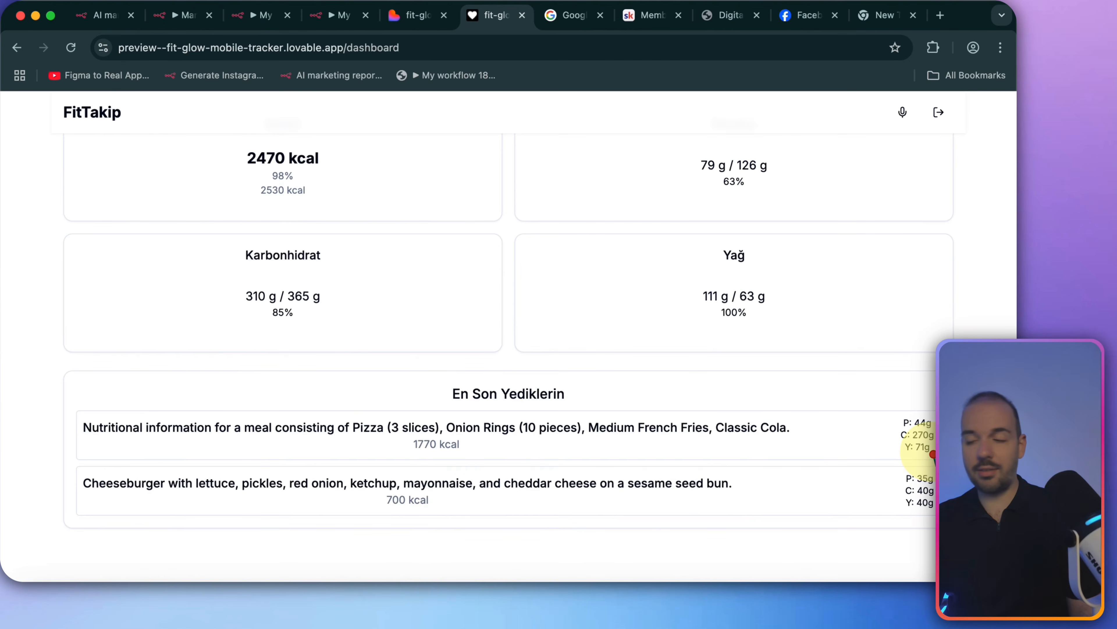
{"action": "scroll", "coordinate": [530, 423], "scroll_direction": "up", "scroll_amount": 3}
{"action": "scroll", "coordinate": [523, 417], "scroll_direction": "up", "scroll_amount": 2}
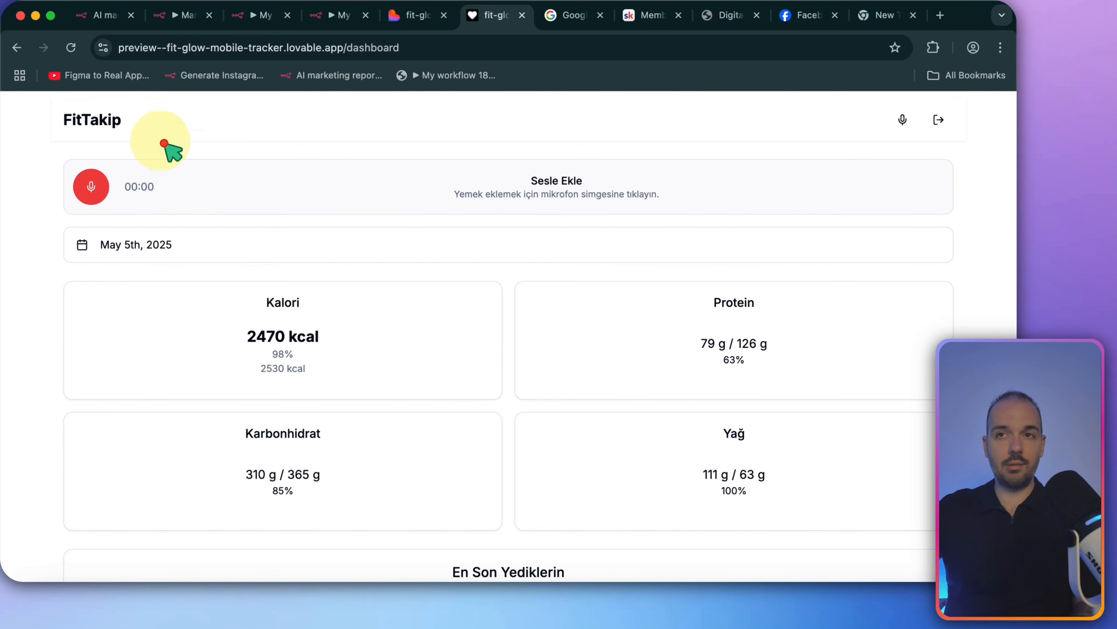
Switch to the fit-glow-mobile-tracker project in Lovable and compare the welcome page prompt with its preview
{"action": "left_click", "coordinate": [421, 28]}
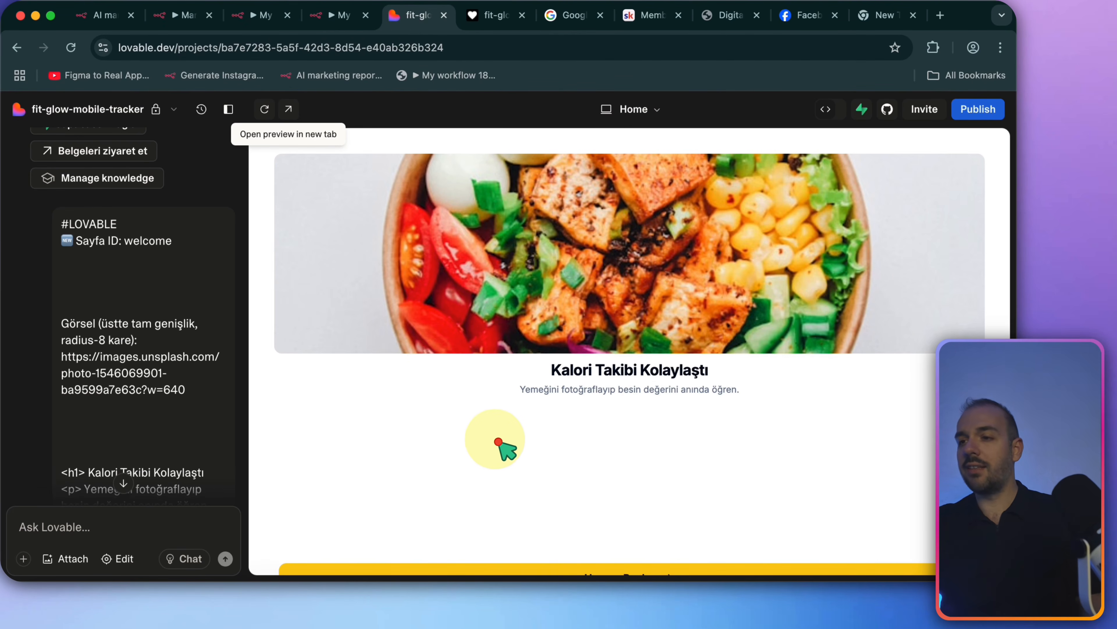
{"action": "scroll", "coordinate": [504, 445], "scroll_direction": "down", "scroll_amount": 2}
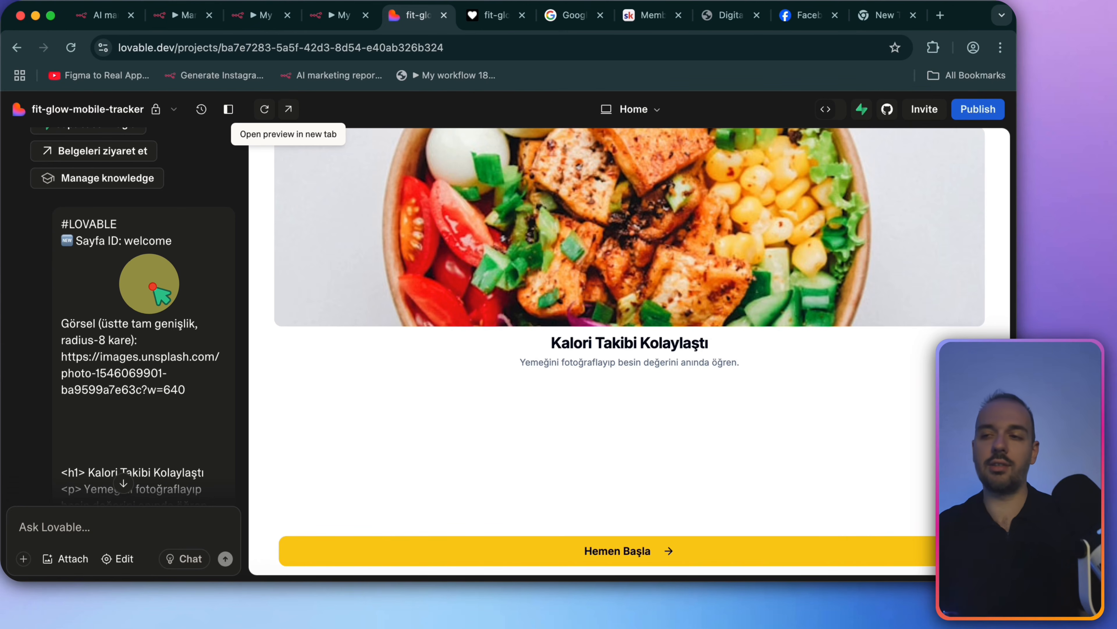
{"action": "scroll", "coordinate": [149, 255], "scroll_direction": "down", "scroll_amount": 2}
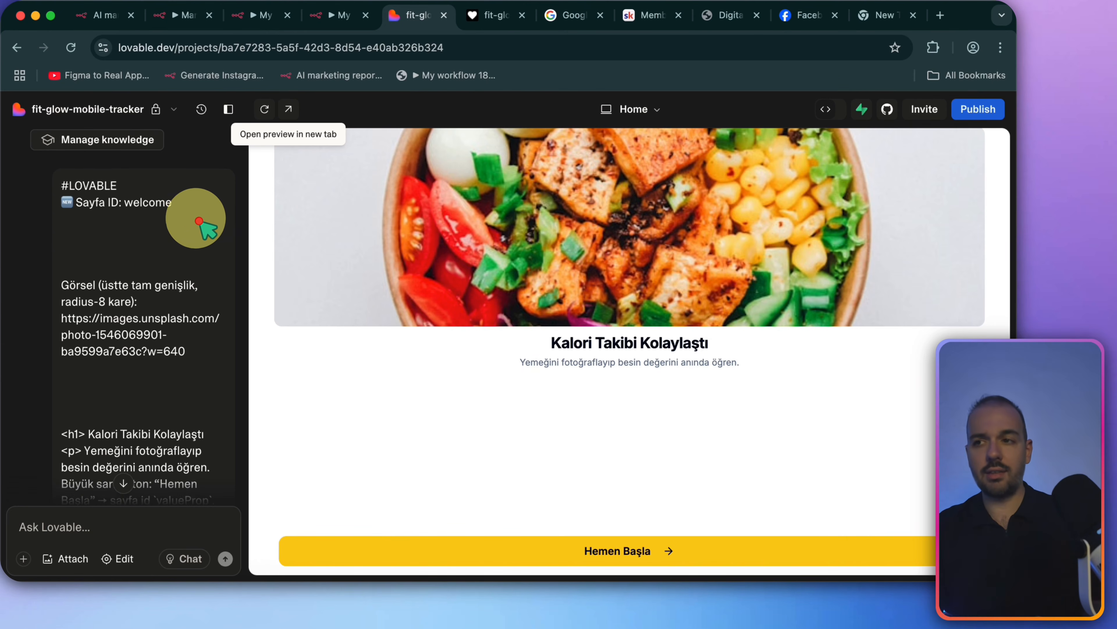
{"action": "scroll", "coordinate": [200, 215], "scroll_direction": "down", "scroll_amount": 5}
{"action": "scroll", "coordinate": [140, 246], "scroll_direction": "down", "scroll_amount": 3}
{"action": "scroll", "coordinate": [294, 312], "scroll_direction": "down", "scroll_amount": 1}
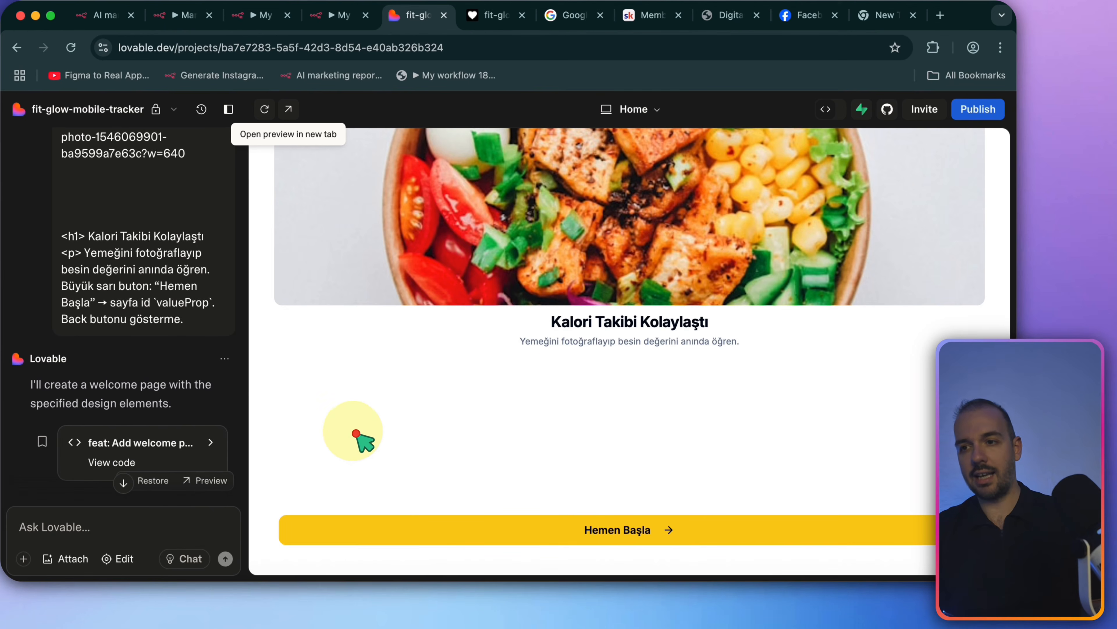
Read the valueProp page prompt in the chat history and open that page in the preview to compare its chart
{"action": "scroll", "coordinate": [198, 348], "scroll_direction": "down", "scroll_amount": 15}
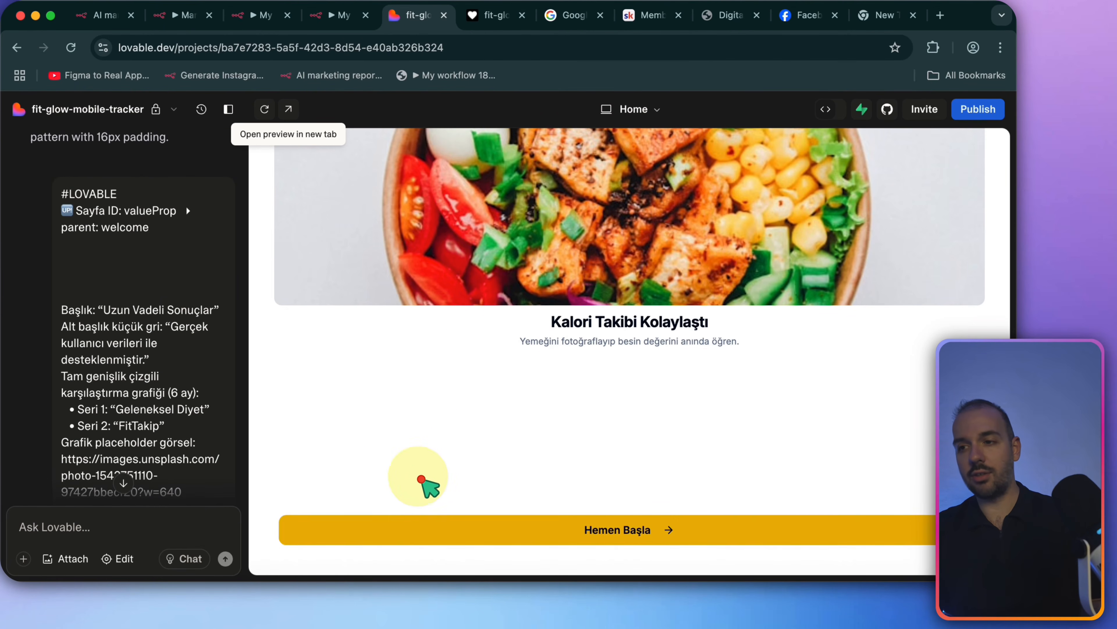
{"action": "scroll", "coordinate": [220, 337], "scroll_direction": "down", "scroll_amount": 3}
{"action": "left_click", "coordinate": [378, 531]}
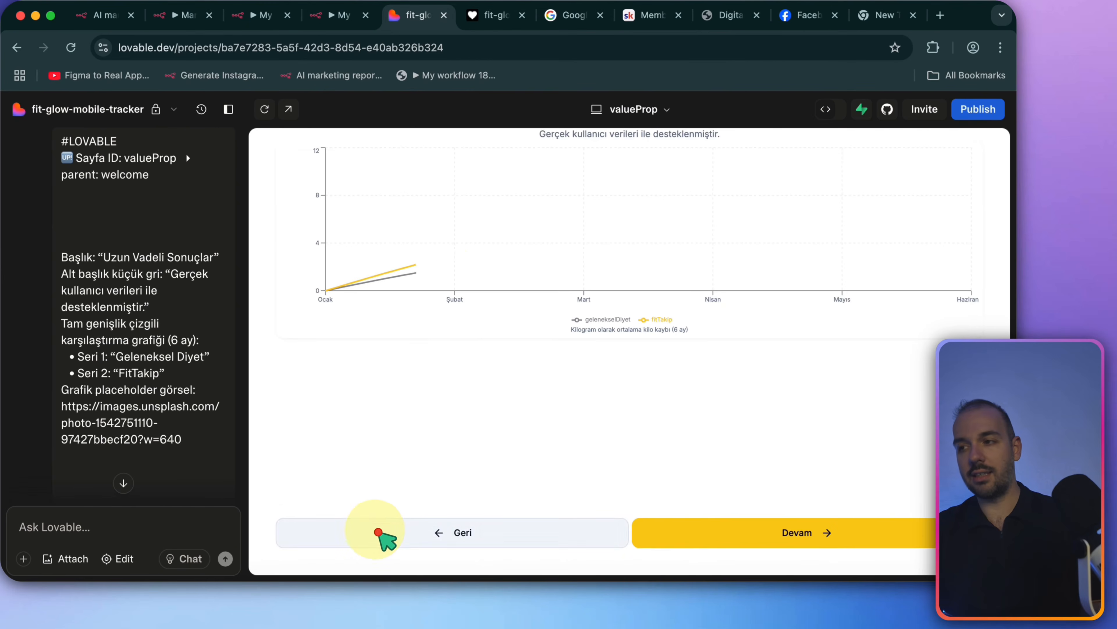
{"action": "scroll", "coordinate": [440, 431], "scroll_direction": "up", "scroll_amount": 2}
{"action": "scroll", "coordinate": [220, 304], "scroll_direction": "down", "scroll_amount": 2}
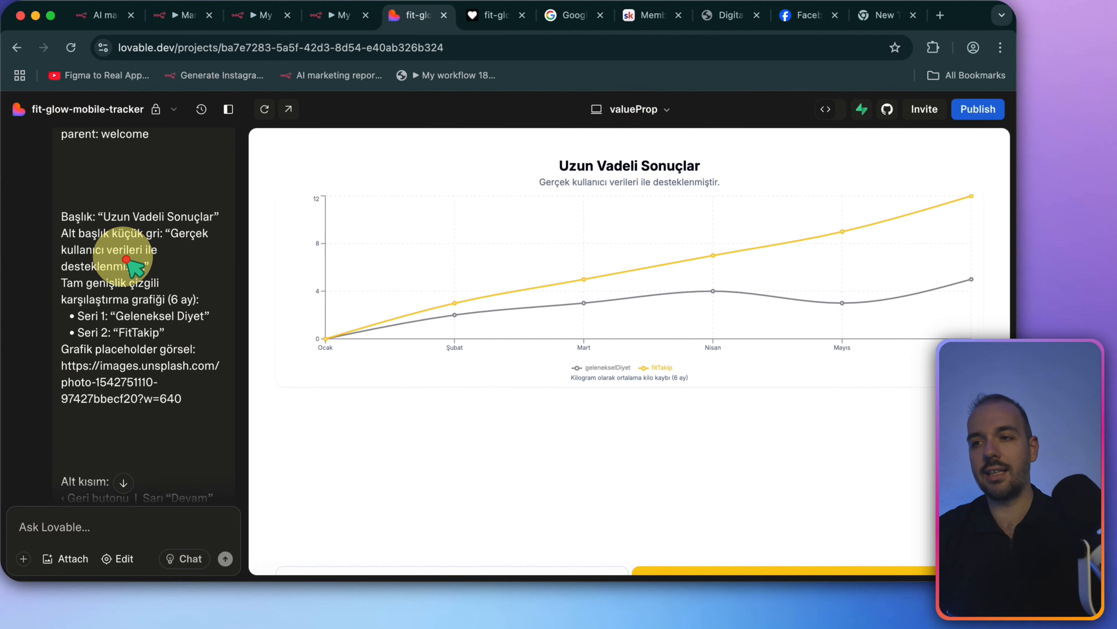
{"action": "scroll", "coordinate": [131, 259], "scroll_direction": "down", "scroll_amount": 3}
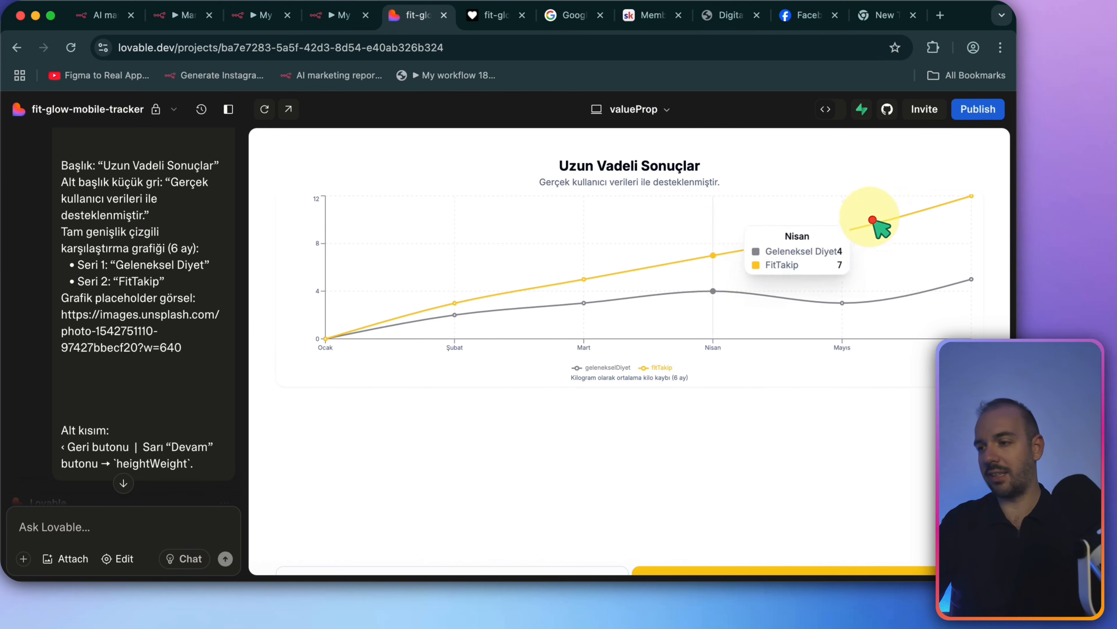
{"action": "scroll", "coordinate": [185, 325], "scroll_direction": "down", "scroll_amount": 2}
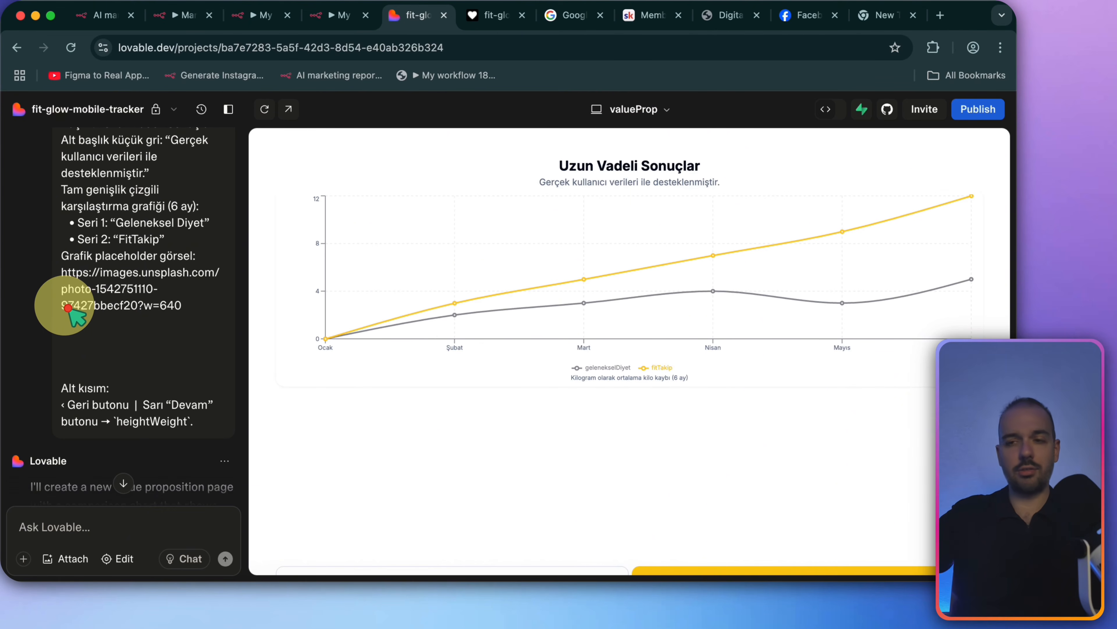
{"action": "scroll", "coordinate": [141, 360], "scroll_direction": "down", "scroll_amount": 10}
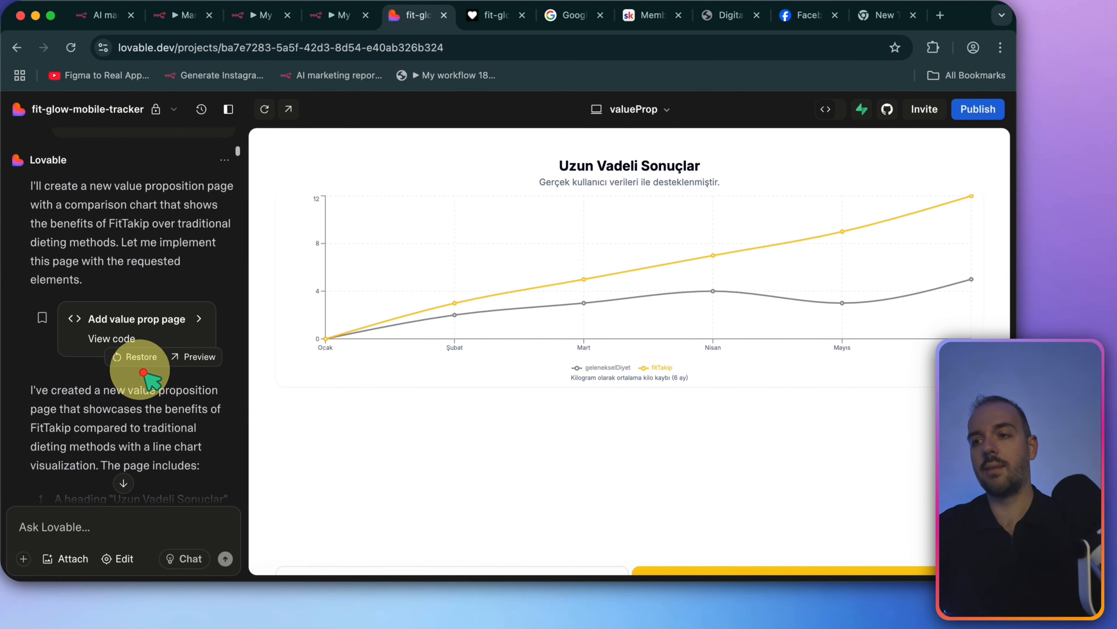
Find the heightWeight page prompt, advance the preview to that page and compare its height and weight fields with the prompt
{"action": "scroll", "coordinate": [144, 373], "scroll_direction": "down", "scroll_amount": 15}
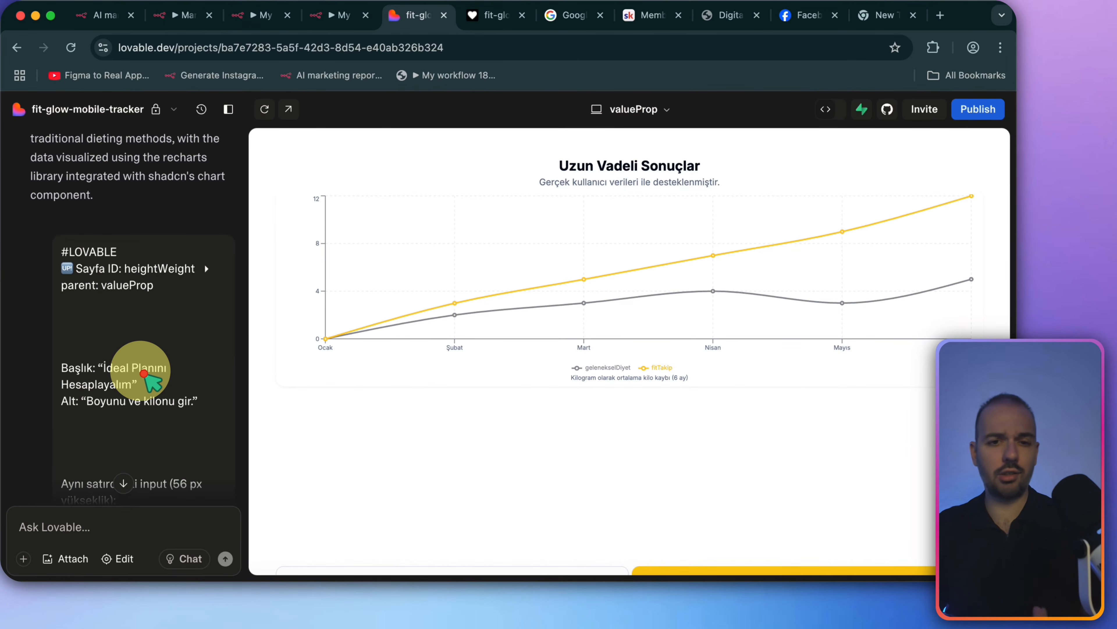
{"action": "scroll", "coordinate": [145, 372], "scroll_direction": "down", "scroll_amount": 2}
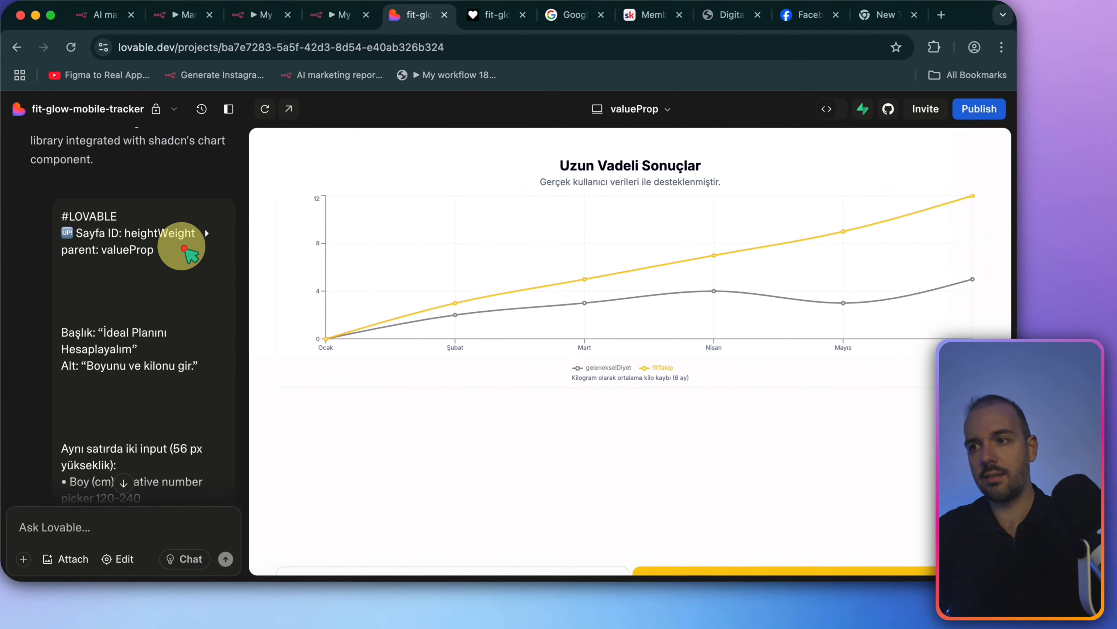
{"action": "scroll", "coordinate": [184, 248], "scroll_direction": "down", "scroll_amount": 1}
{"action": "left_click_drag", "start_coordinate": [184, 239], "coordinate": [376, 378]}
{"action": "left_click", "coordinate": [727, 570]}
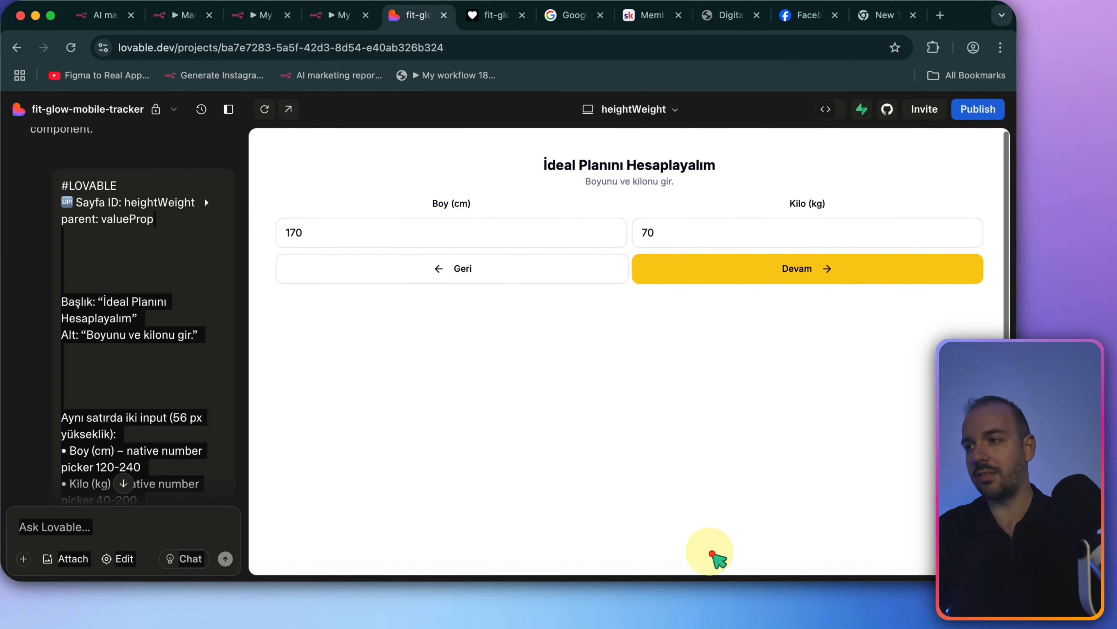
{"action": "left_click", "coordinate": [169, 252]}
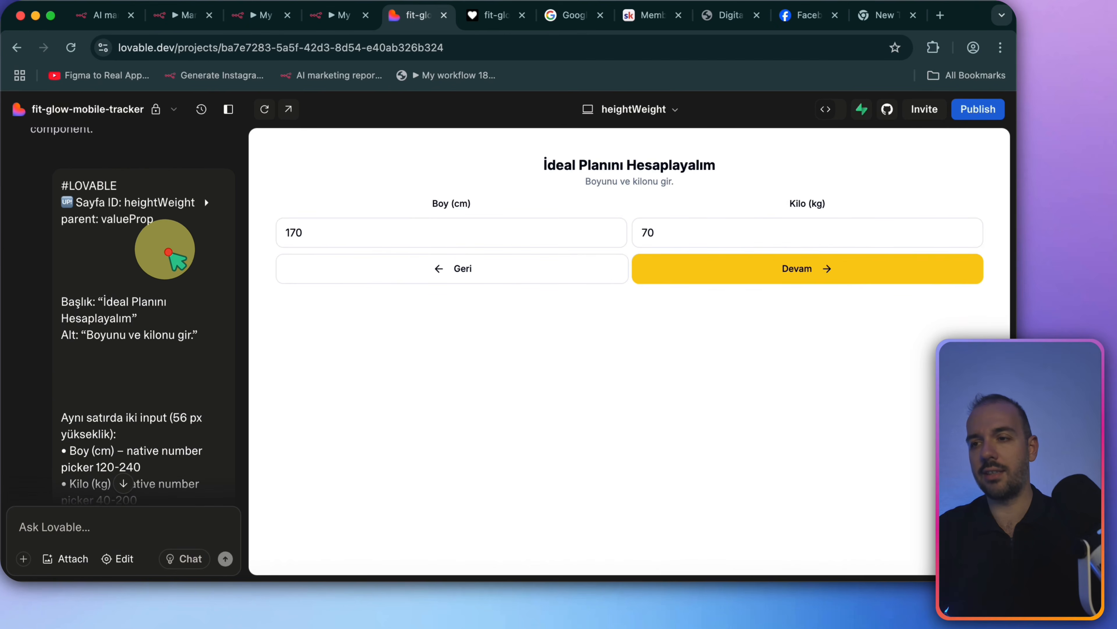
{"action": "scroll", "coordinate": [165, 282], "scroll_direction": "down", "scroll_amount": 1}
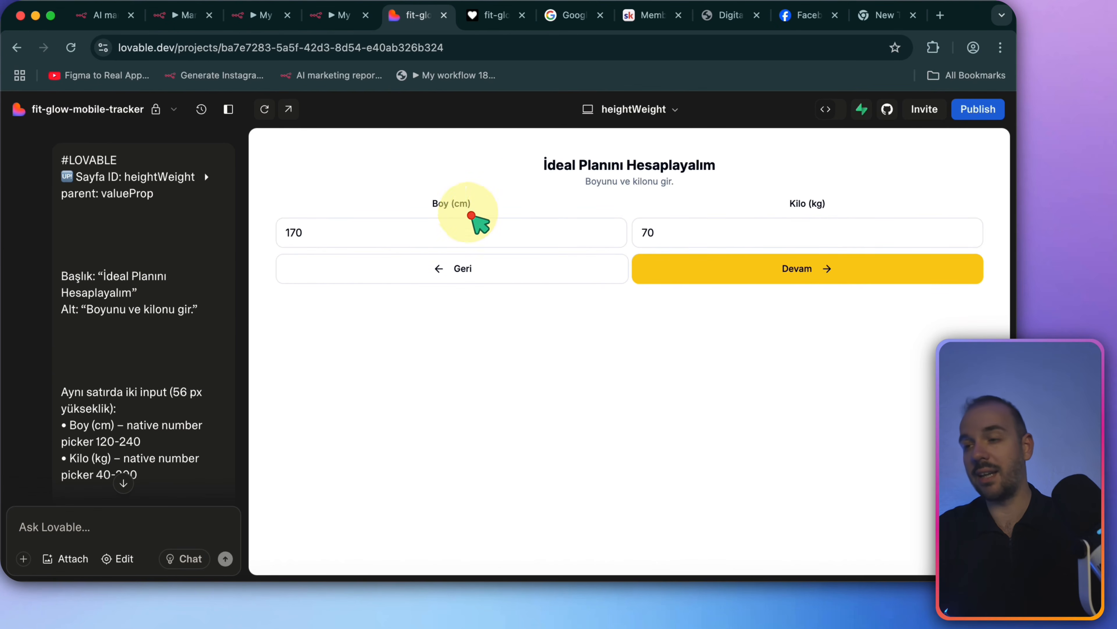
{"action": "scroll", "coordinate": [227, 303], "scroll_direction": "down", "scroll_amount": 2}
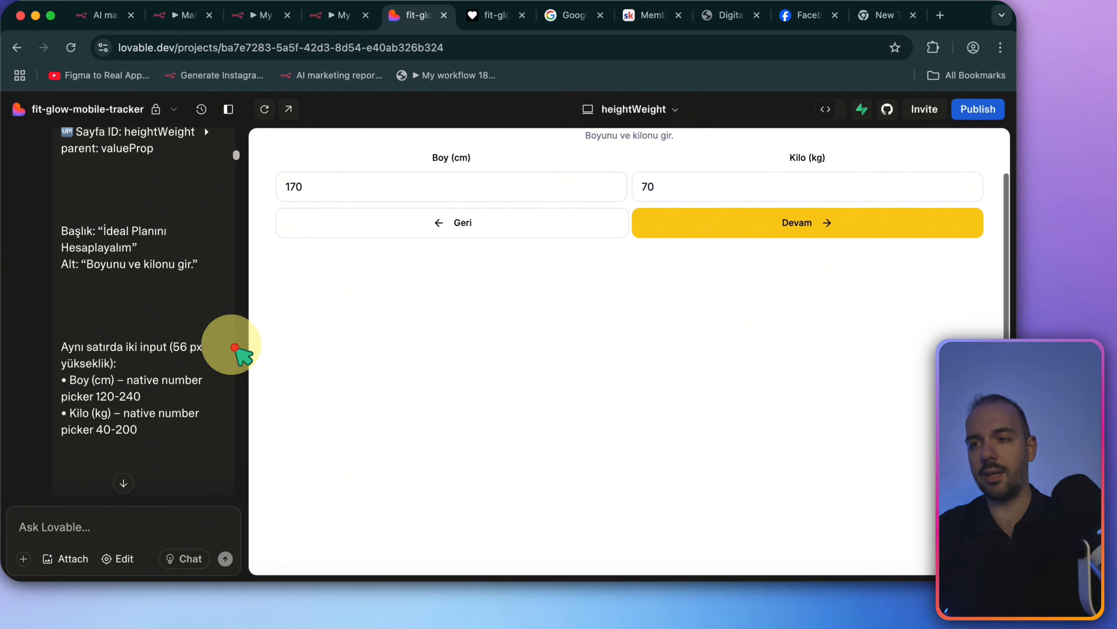
Browse the chat history to the prompt for the summary page, whose parent is genderBirth
{"action": "scroll", "coordinate": [211, 343], "scroll_direction": "down", "scroll_amount": 10}
{"action": "scroll", "coordinate": [244, 249], "scroll_direction": "down", "scroll_amount": 15}
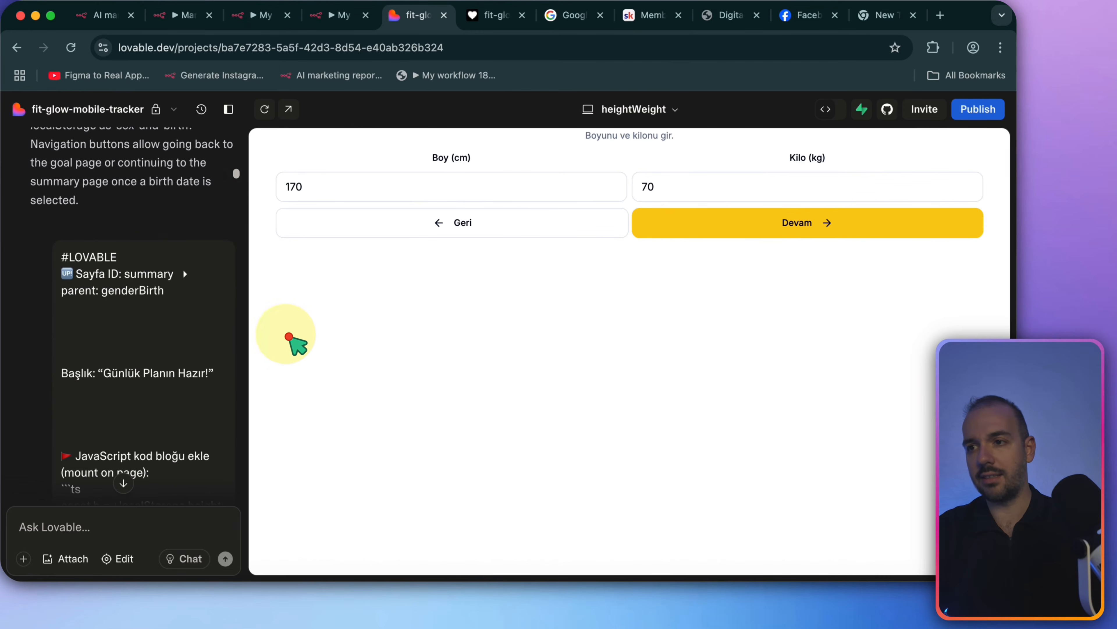
{"action": "scroll", "coordinate": [199, 312], "scroll_direction": "down", "scroll_amount": 10}
{"action": "scroll", "coordinate": [180, 286], "scroll_direction": "up", "scroll_amount": 6}
{"action": "scroll", "coordinate": [180, 308], "scroll_direction": "up", "scroll_amount": 10}
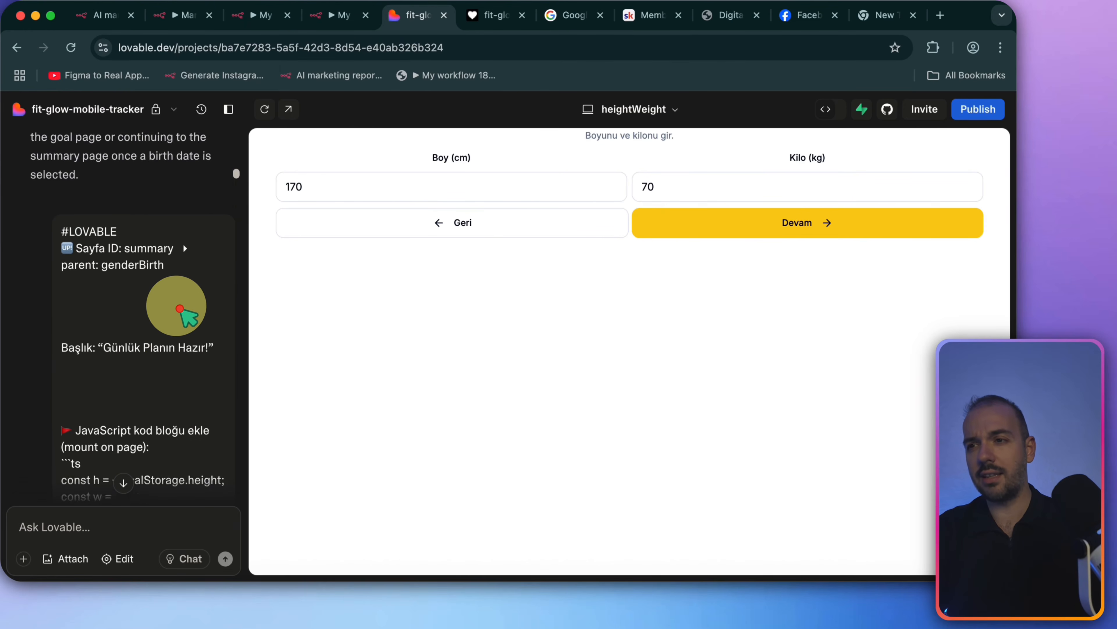
{"action": "scroll", "coordinate": [518, 391], "scroll_direction": "up", "scroll_amount": 1}
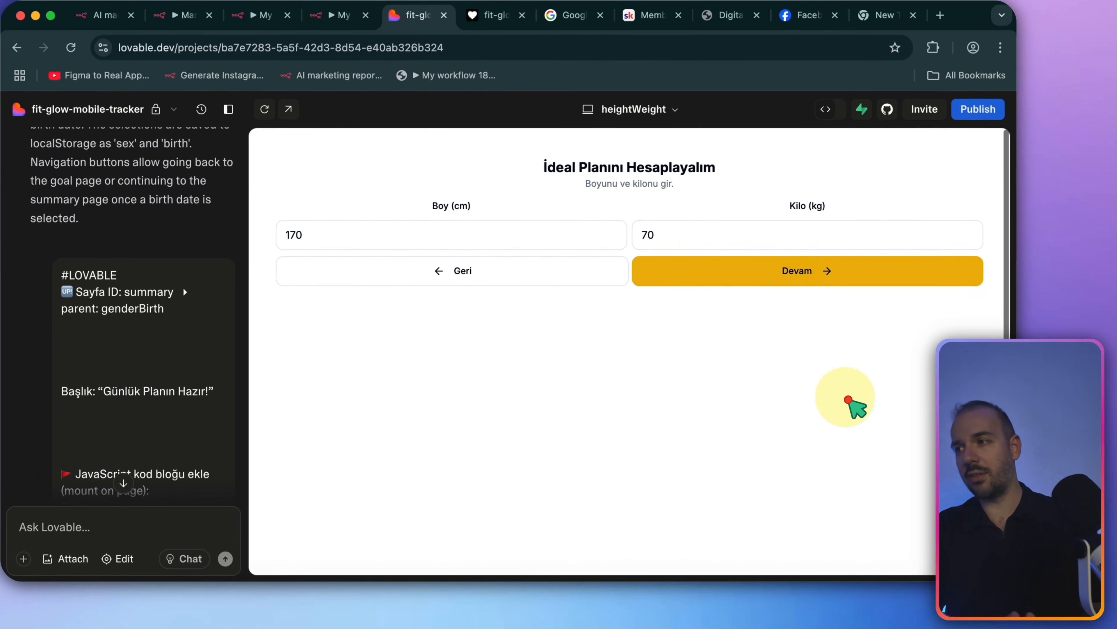
Advance the onboarding preview through the activity, goal and gender/birth date pages to the summary page, keeping the preselected answers
{"action": "double_click", "coordinate": [787, 275]}
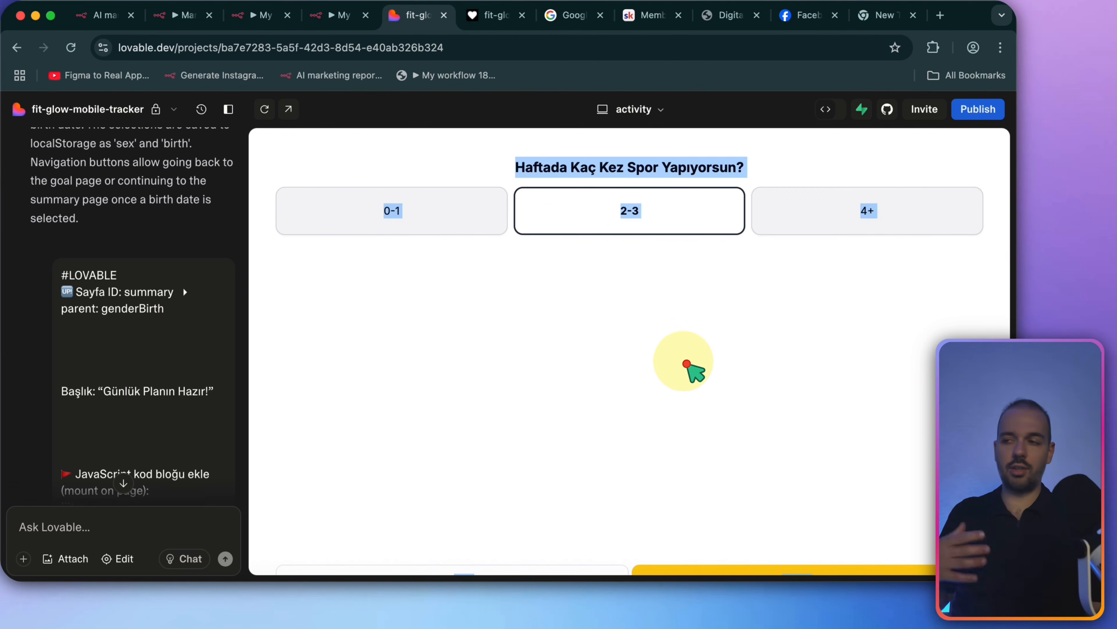
{"action": "left_click", "coordinate": [686, 364]}
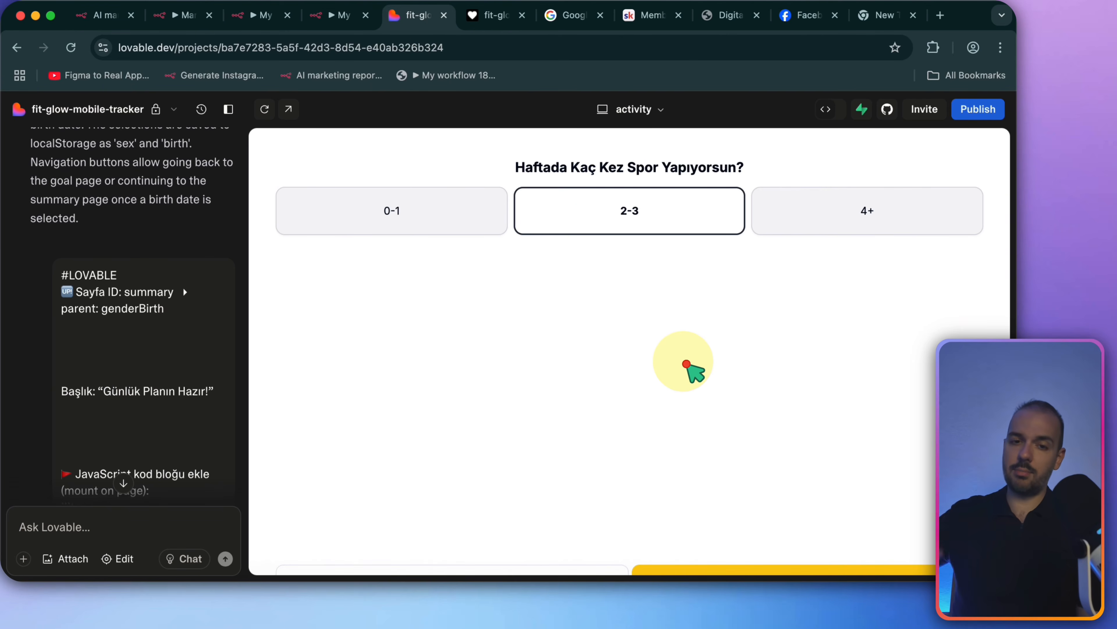
{"action": "left_click", "coordinate": [782, 569]}
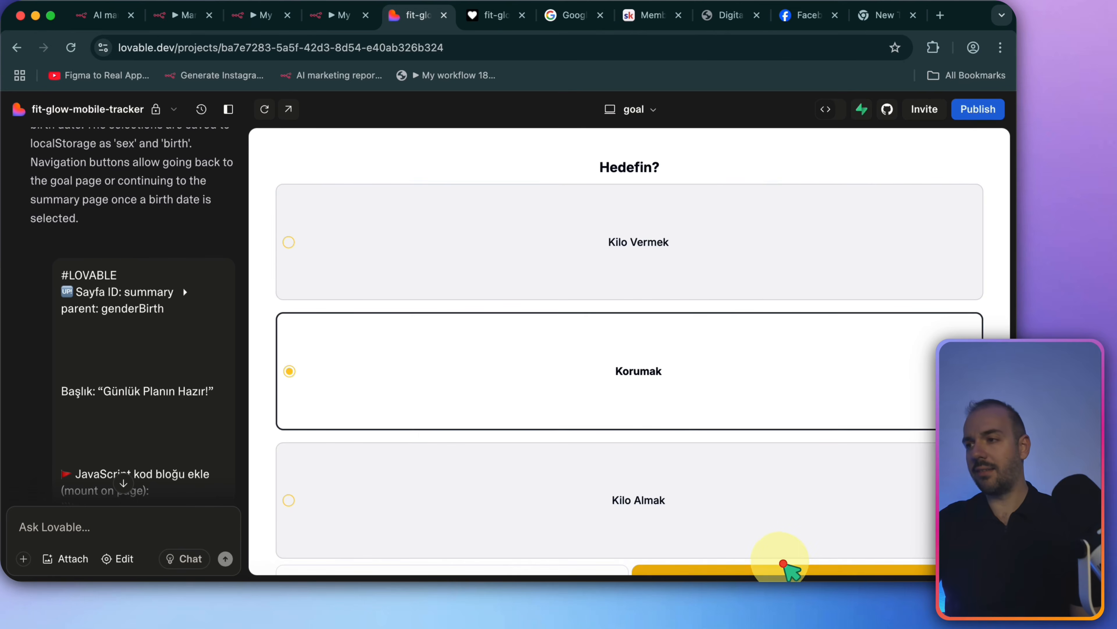
{"action": "left_click", "coordinate": [784, 568]}
{"action": "left_click", "coordinate": [784, 569]}
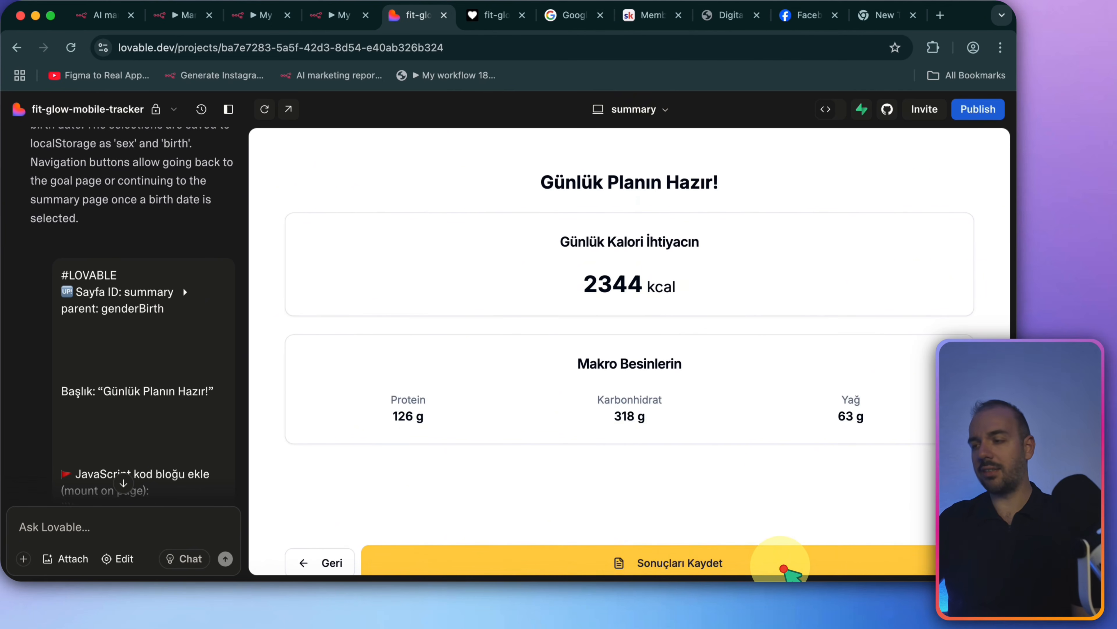
{"action": "left_click", "coordinate": [334, 562]}
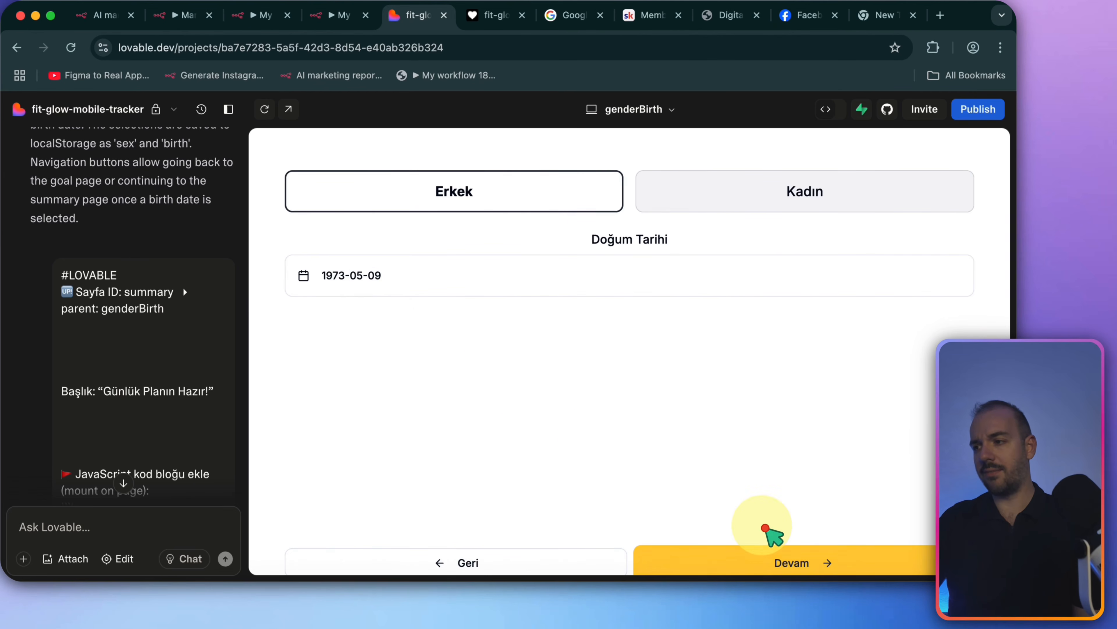
{"action": "left_click", "coordinate": [760, 551]}
{"action": "scroll", "coordinate": [718, 442], "scroll_direction": "down", "scroll_amount": 2}
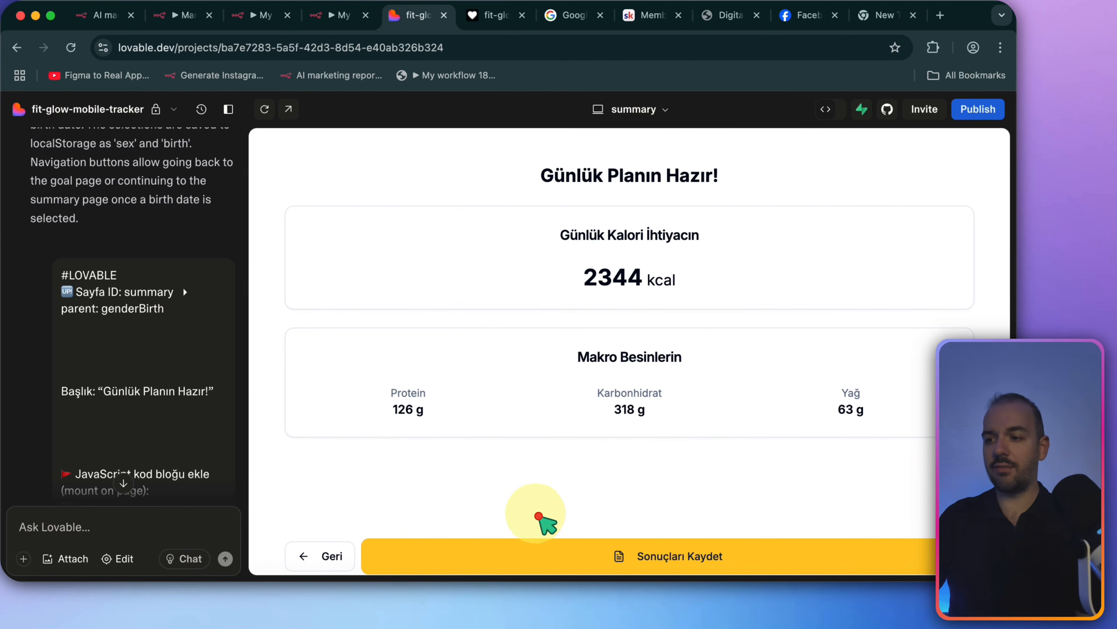
Examine the summary prompt's JavaScript calorie and macro calculation and the build-error exchanges in the chat history
{"action": "scroll", "coordinate": [240, 405], "scroll_direction": "down", "scroll_amount": 15}
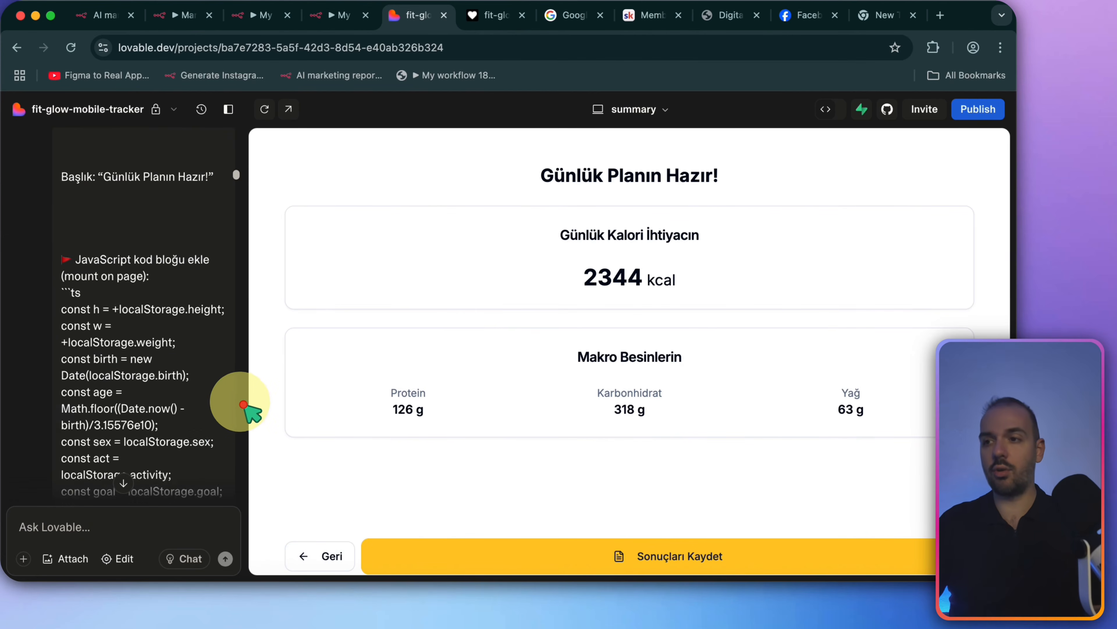
{"action": "scroll", "coordinate": [234, 392], "scroll_direction": "down", "scroll_amount": 10}
{"action": "scroll", "coordinate": [234, 391], "scroll_direction": "up", "scroll_amount": 8}
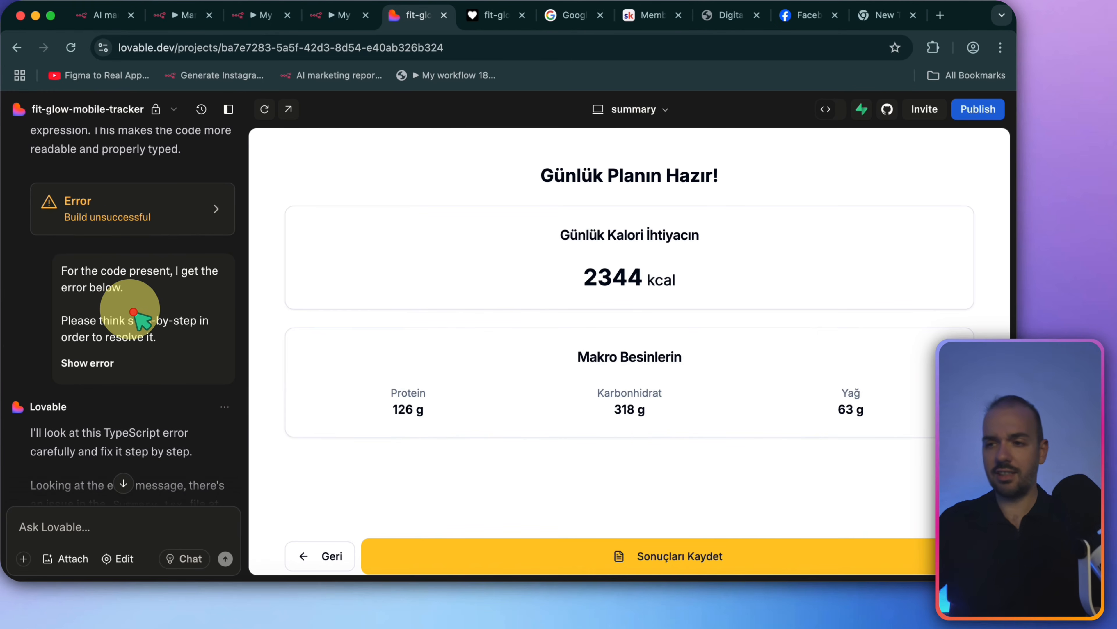
{"action": "scroll", "coordinate": [133, 316], "scroll_direction": "down", "scroll_amount": 15}
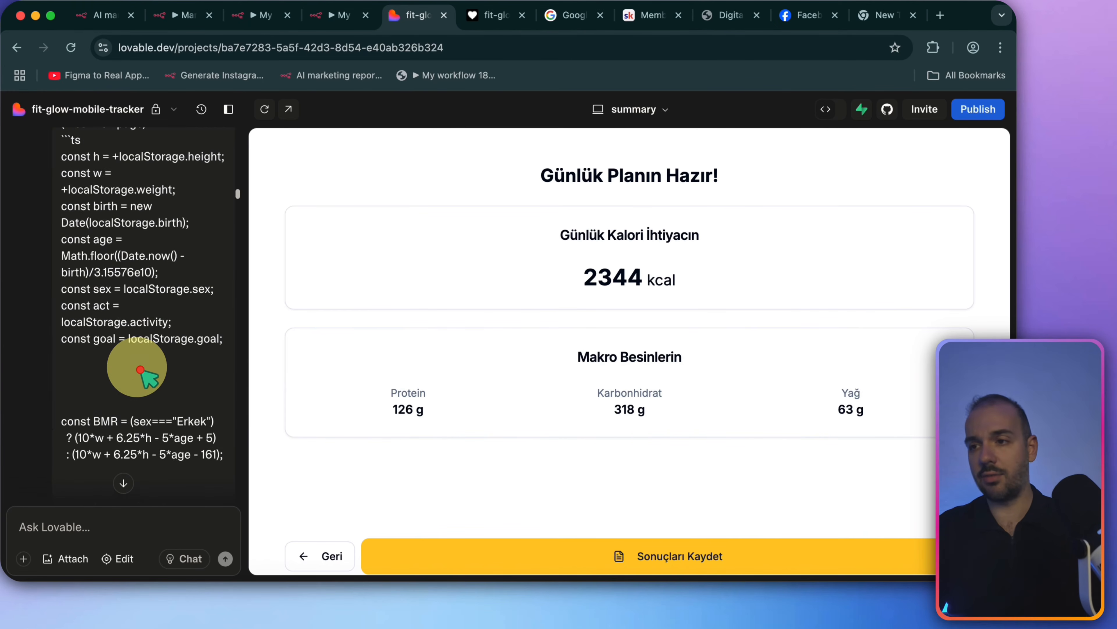
{"action": "scroll", "coordinate": [140, 370], "scroll_direction": "down", "scroll_amount": 15}
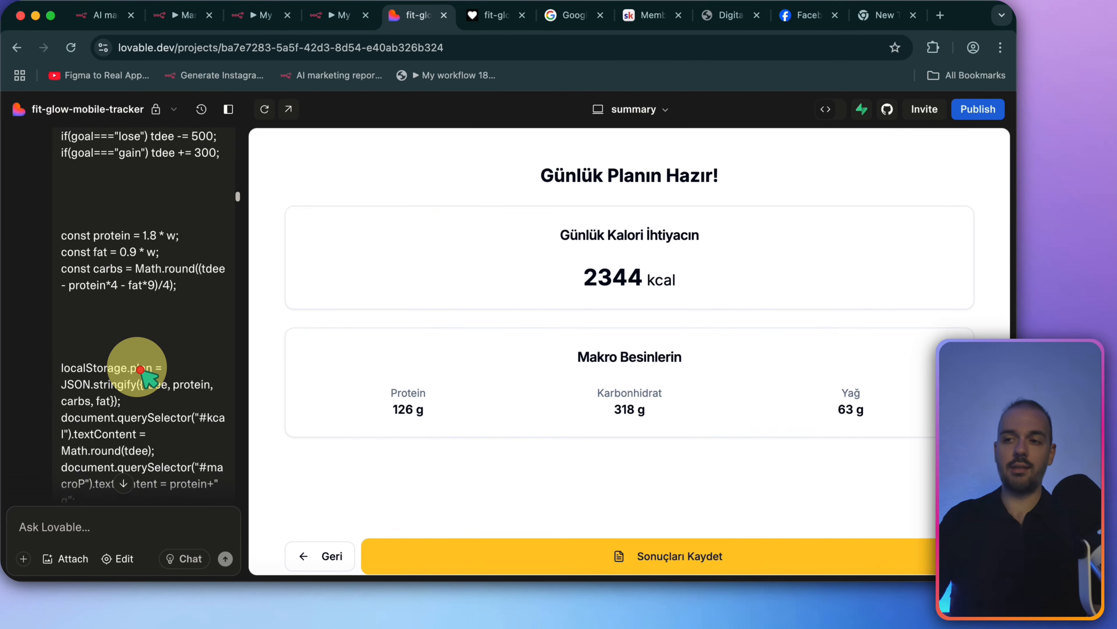
{"action": "scroll", "coordinate": [140, 369], "scroll_direction": "down", "scroll_amount": 15}
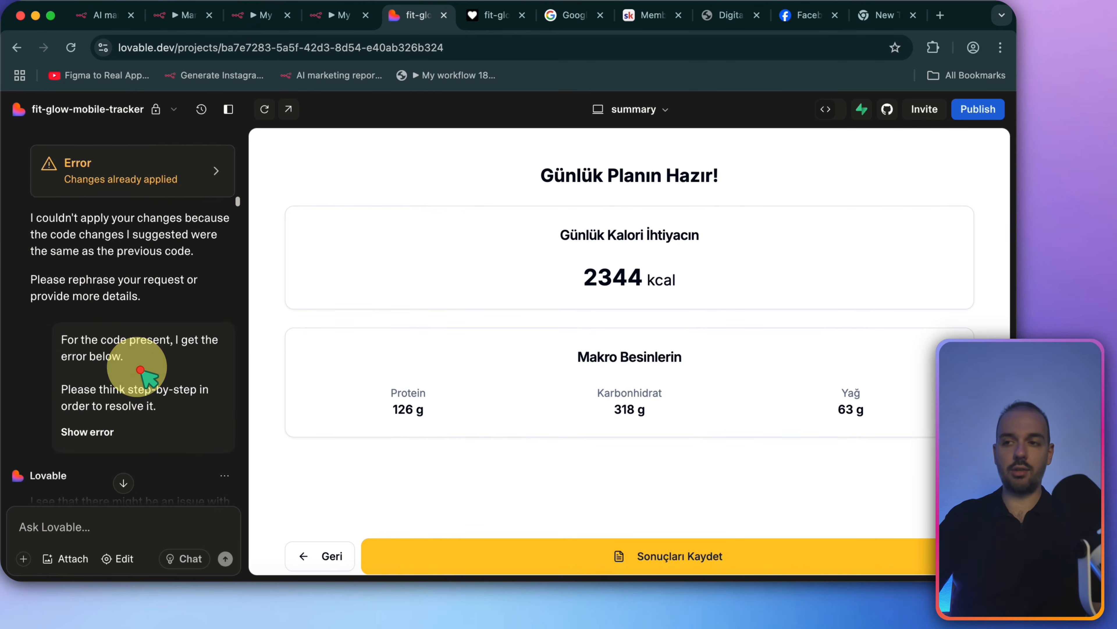
Find the dashboard page prompt in the chat history and read its header, date picker, donut chart and recent meals requirements
{"action": "scroll", "coordinate": [139, 369], "scroll_direction": "down", "scroll_amount": 15}
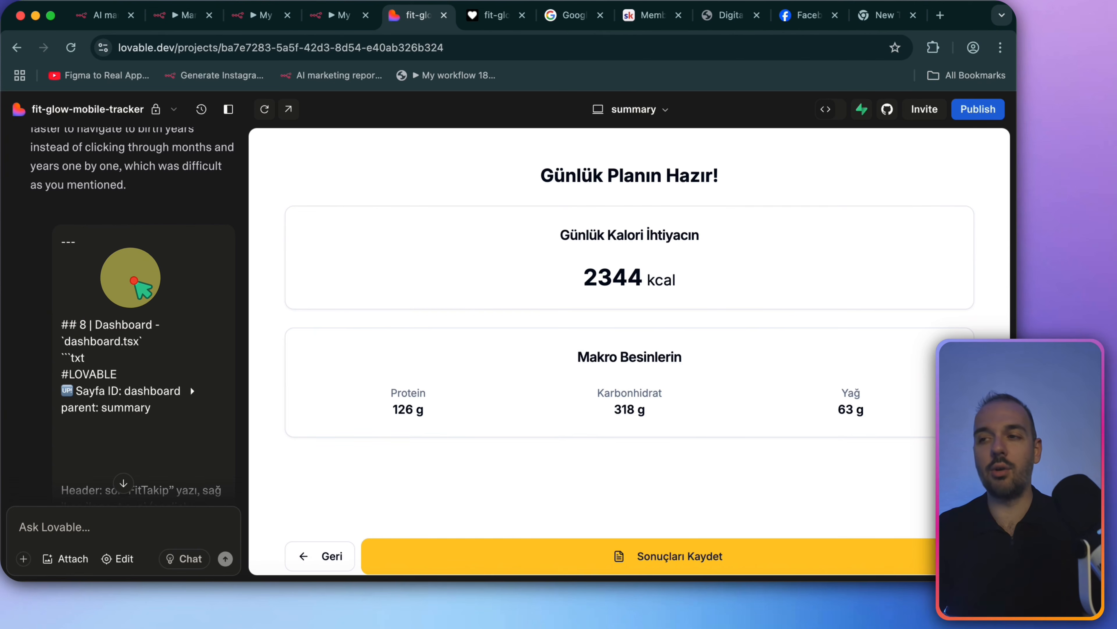
{"action": "scroll", "coordinate": [160, 278], "scroll_direction": "down", "scroll_amount": 3}
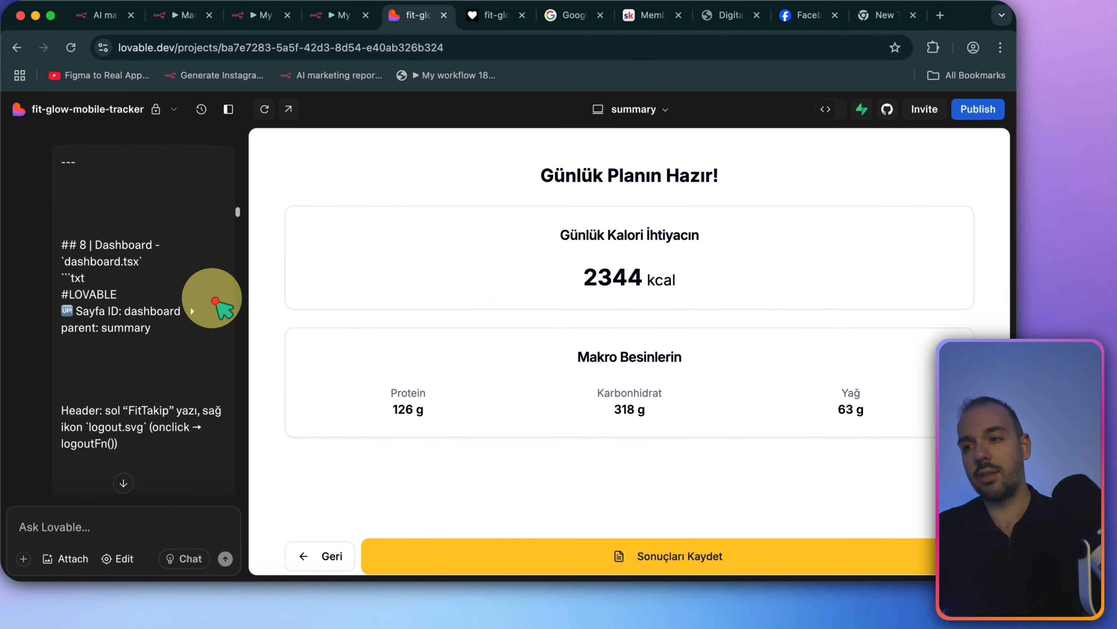
{"action": "scroll", "coordinate": [193, 260], "scroll_direction": "down", "scroll_amount": 5}
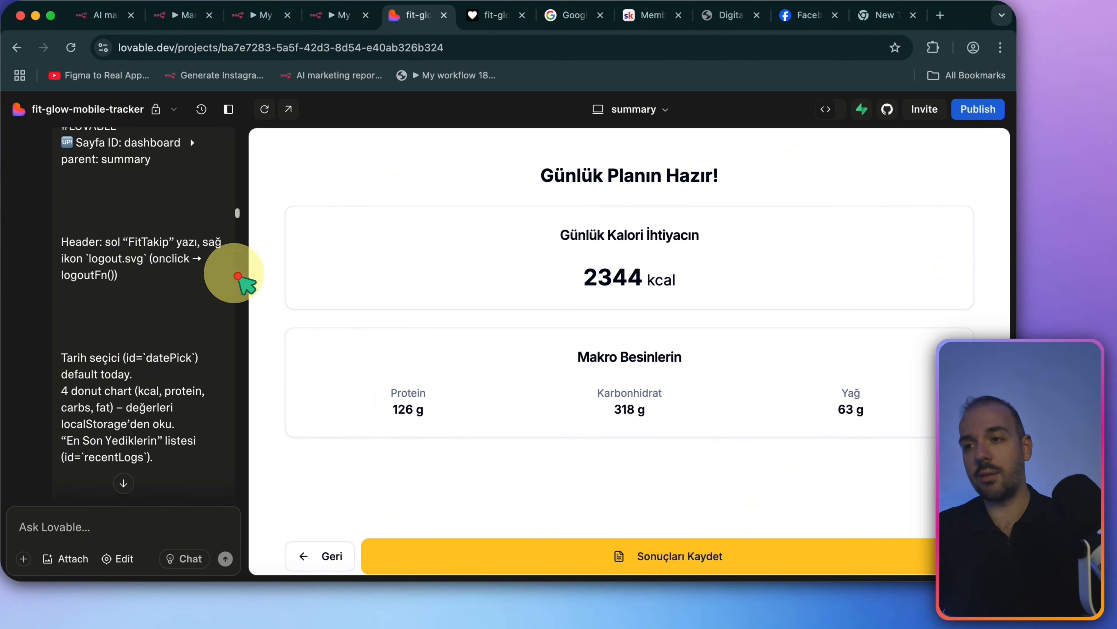
Examine the dashboard prompt from its page ID and summary parent down to the cameraBtn floating button and logoutFn code
{"action": "scroll", "coordinate": [203, 258], "scroll_direction": "up", "scroll_amount": 1}
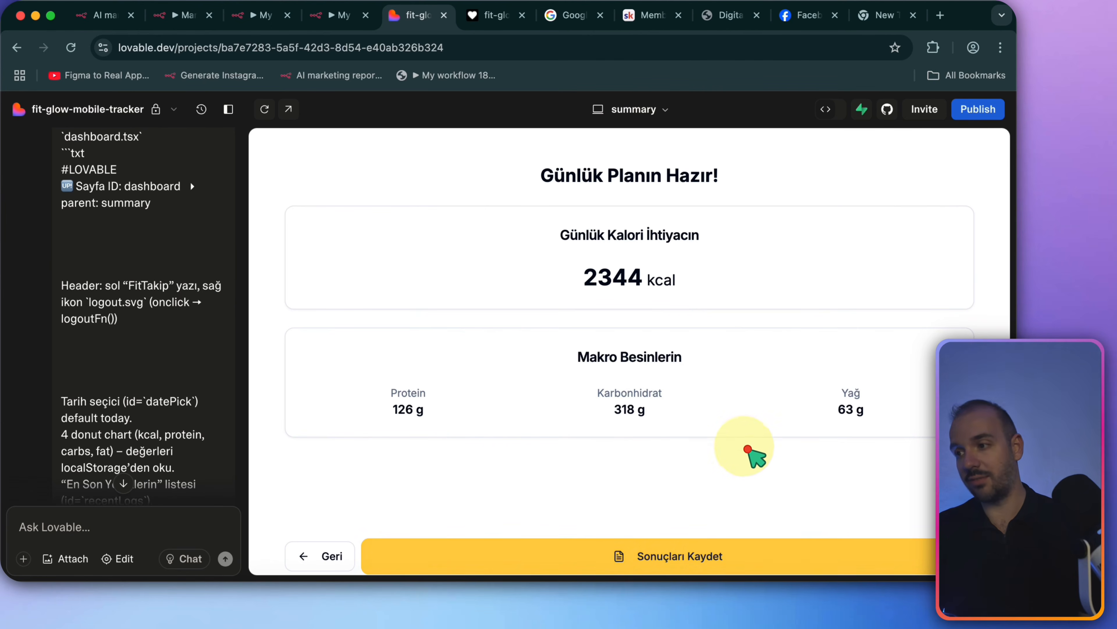
{"action": "scroll", "coordinate": [222, 257], "scroll_direction": "up", "scroll_amount": 2}
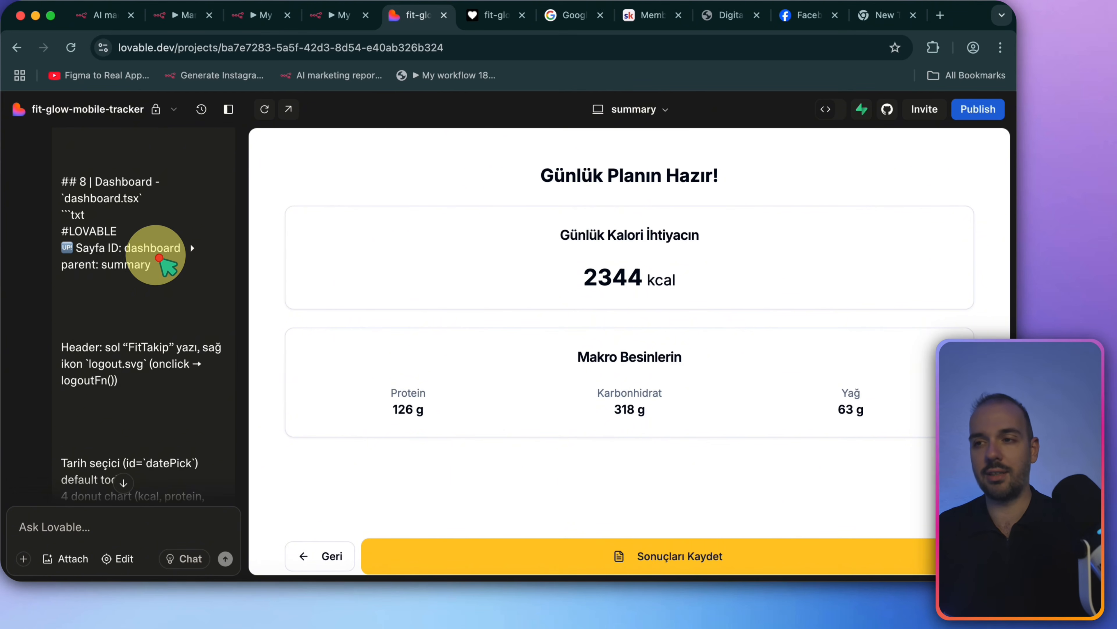
{"action": "scroll", "coordinate": [156, 258], "scroll_direction": "down", "scroll_amount": 2}
{"action": "scroll", "coordinate": [157, 259], "scroll_direction": "down", "scroll_amount": 3}
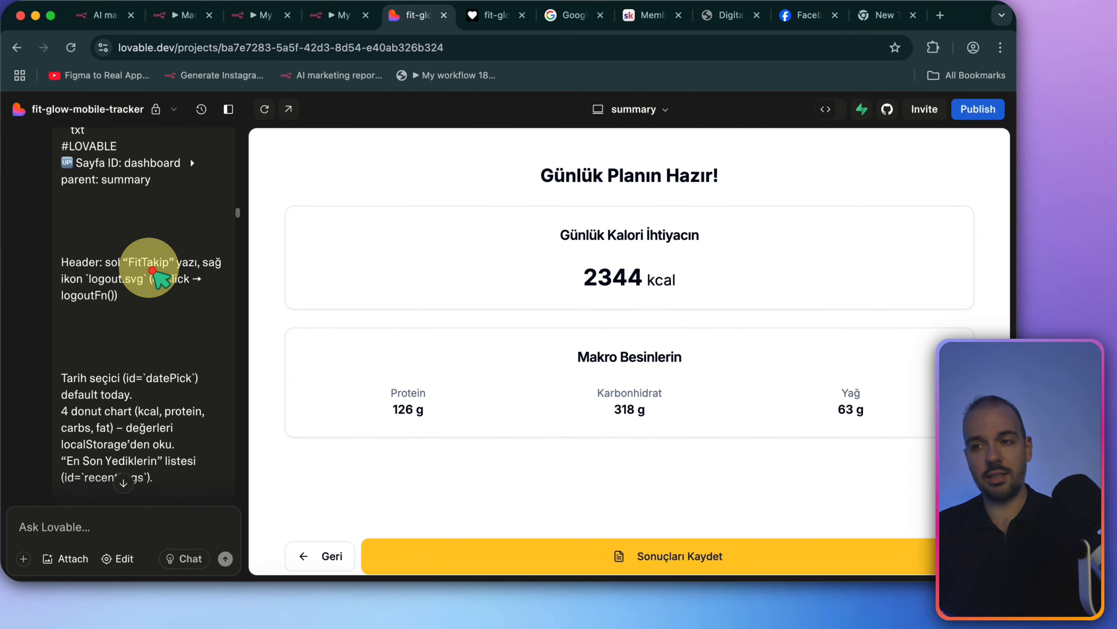
{"action": "scroll", "coordinate": [152, 270], "scroll_direction": "down", "scroll_amount": 1}
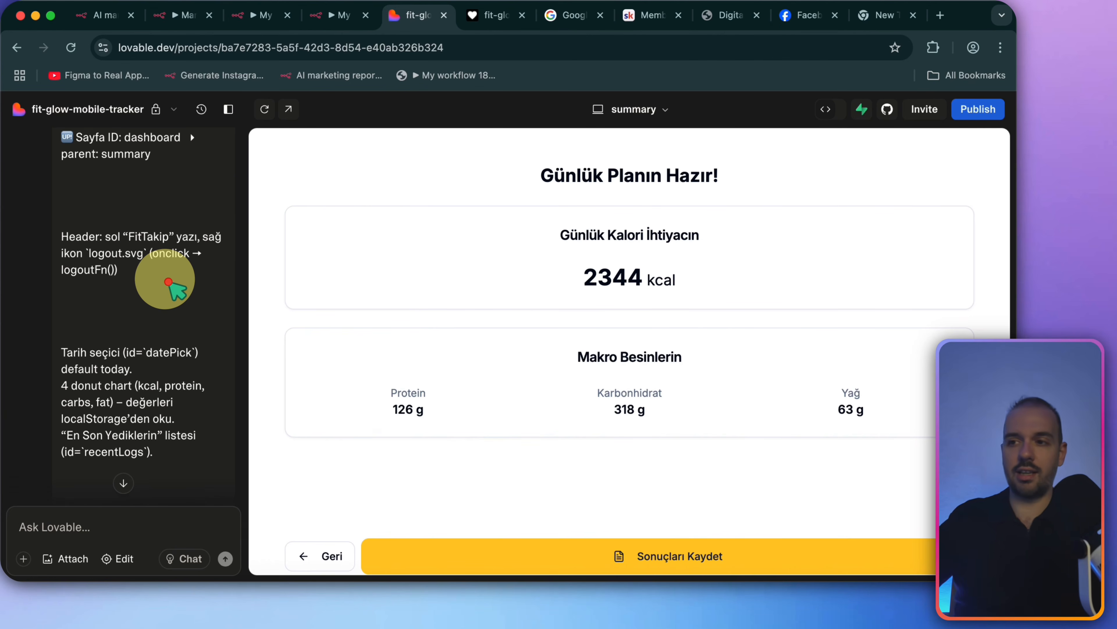
{"action": "scroll", "coordinate": [168, 281], "scroll_direction": "down", "scroll_amount": 6}
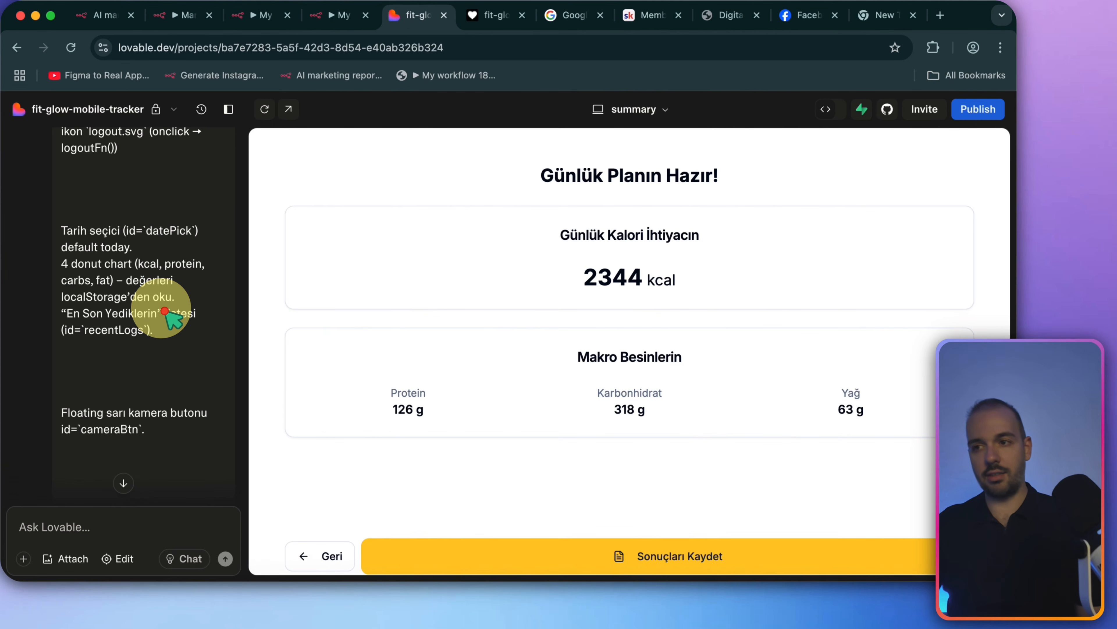
{"action": "scroll", "coordinate": [165, 311], "scroll_direction": "down", "scroll_amount": 3}
{"action": "scroll", "coordinate": [165, 312], "scroll_direction": "down", "scroll_amount": 7}
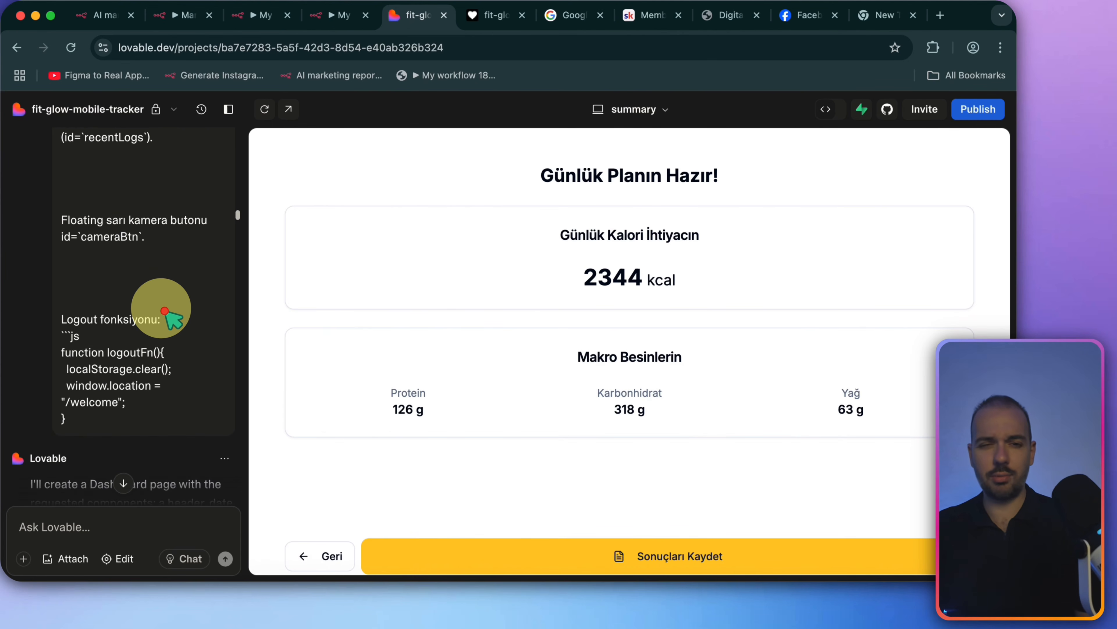
{"action": "scroll", "coordinate": [165, 311], "scroll_direction": "down", "scroll_amount": 1}
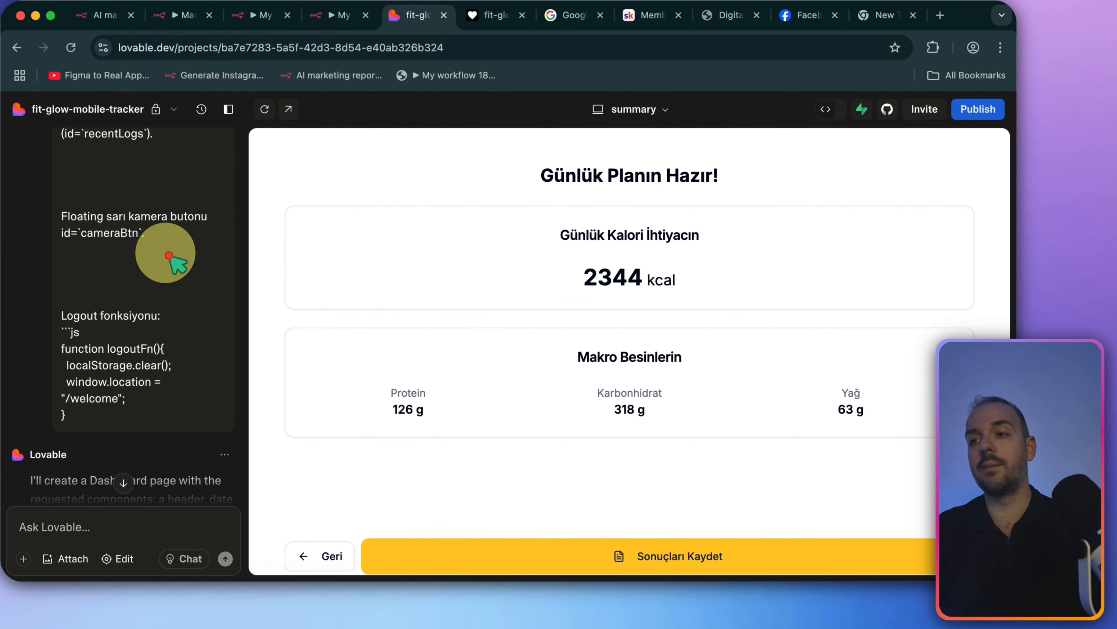
{"action": "scroll", "coordinate": [184, 303], "scroll_direction": "down", "scroll_amount": 2}
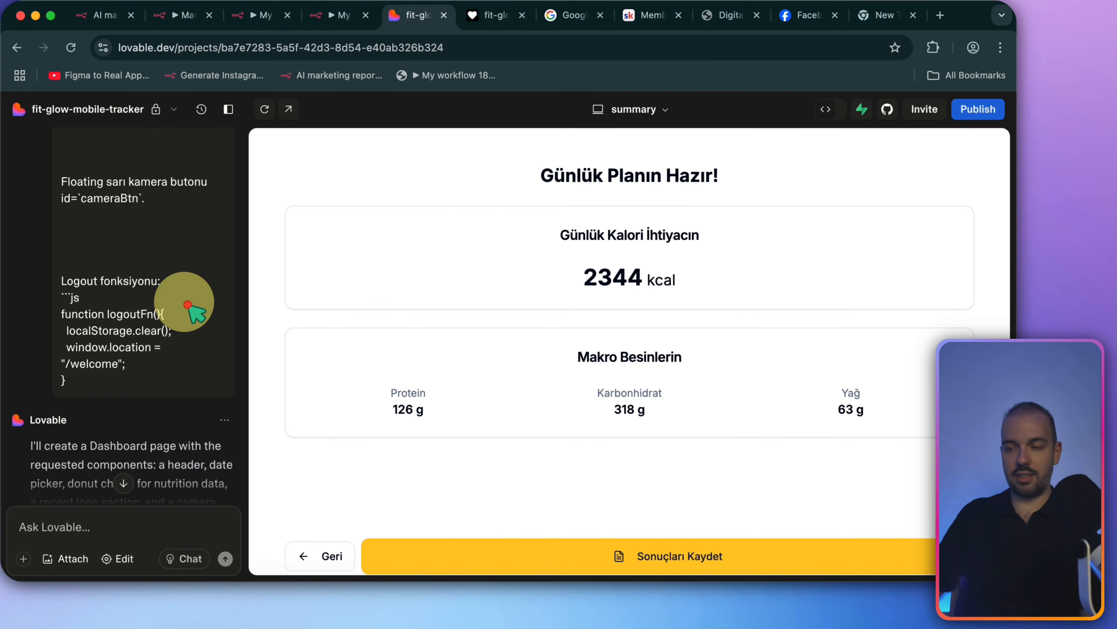
{"action": "scroll", "coordinate": [188, 304], "scroll_direction": "down", "scroll_amount": 4}
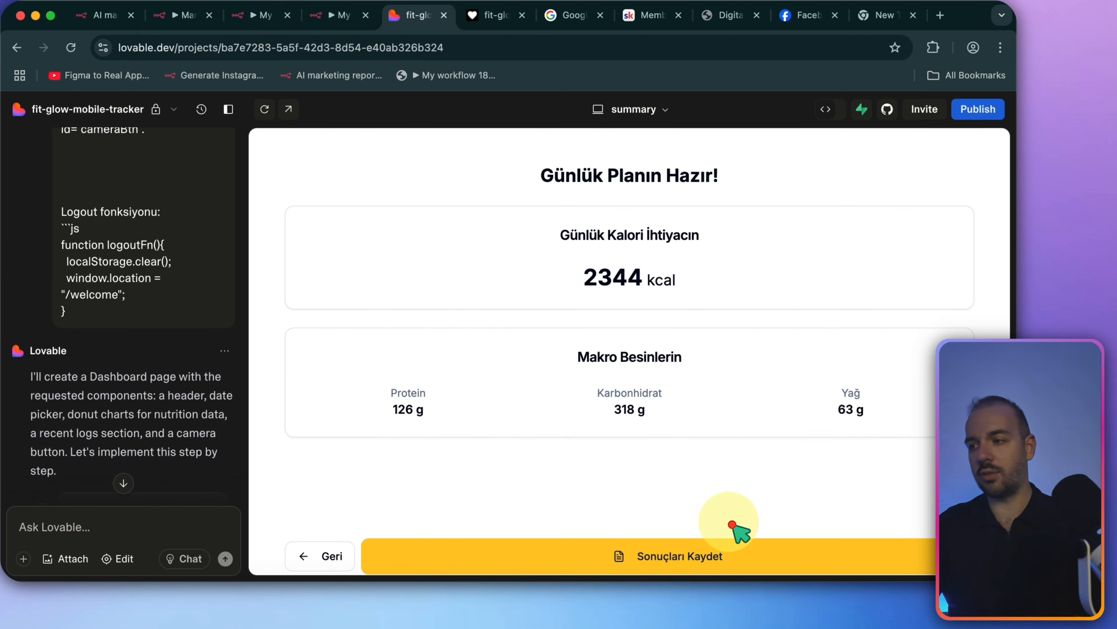
Save the results on the summary page to open the dashboard, and view its date picker calendar without changing the date
{"action": "scroll", "coordinate": [396, 375], "scroll_direction": "down", "scroll_amount": 2}
{"action": "scroll", "coordinate": [199, 337], "scroll_direction": "down", "scroll_amount": 5}
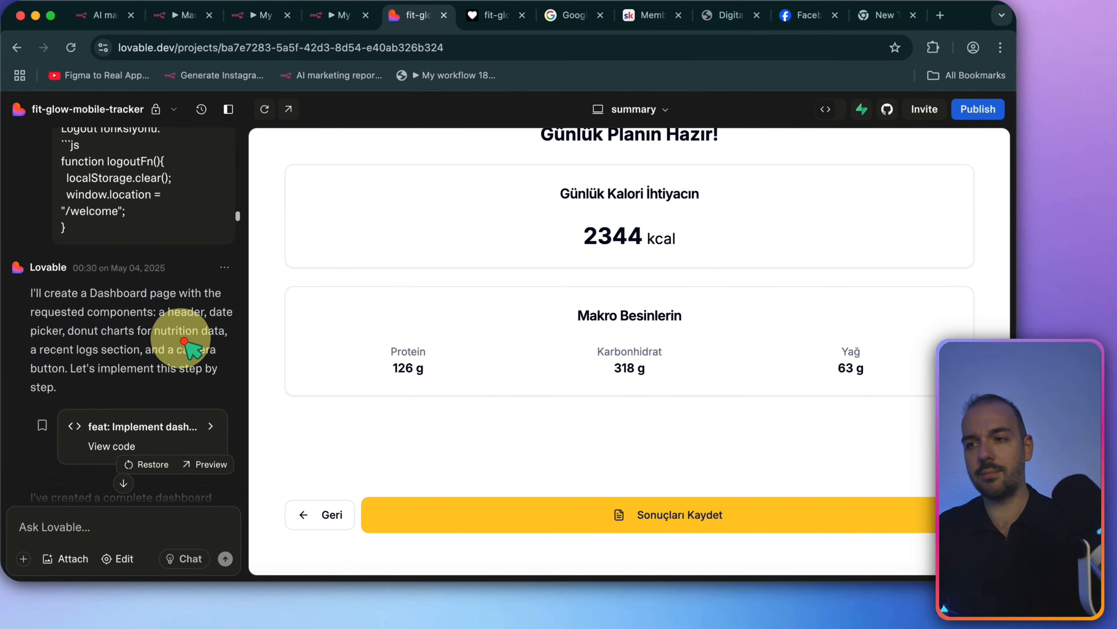
{"action": "scroll", "coordinate": [138, 311], "scroll_direction": "down", "scroll_amount": 20}
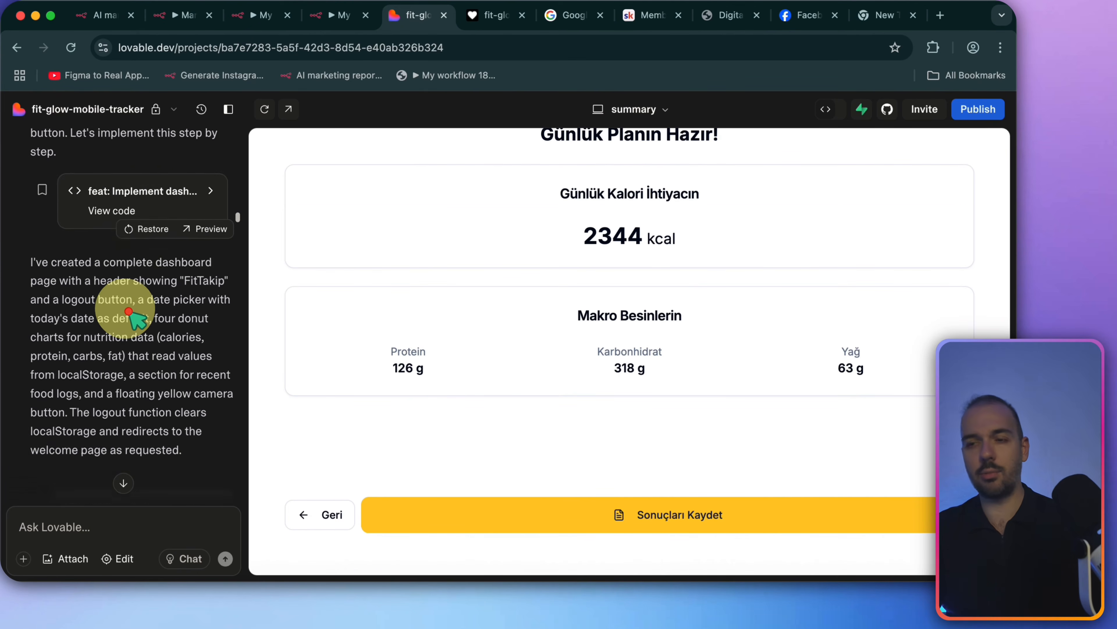
{"action": "left_click", "coordinate": [603, 506]}
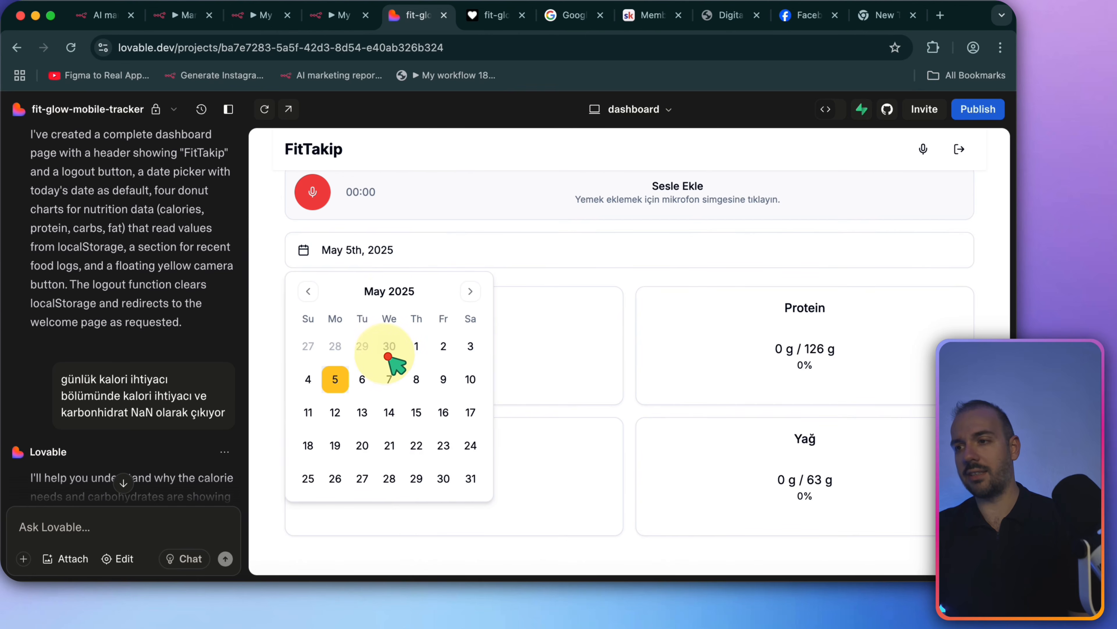
{"action": "left_click", "coordinate": [580, 276]}
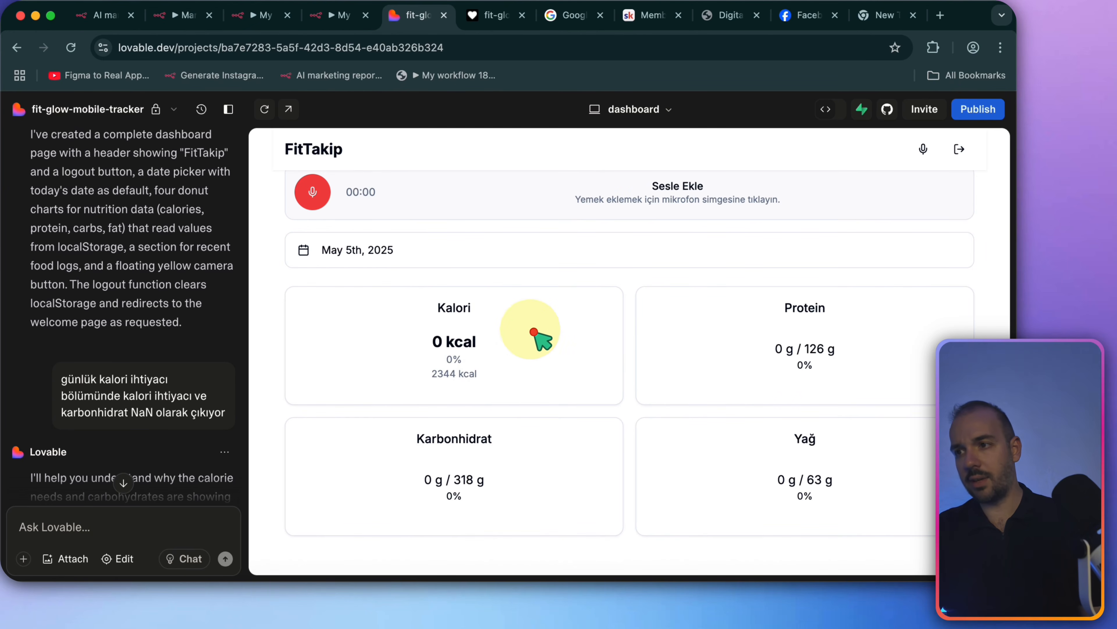
Look over the dashboard's calorie and macro cards in the preview, and open and cancel the file upload for a meal photo
{"action": "scroll", "coordinate": [704, 416], "scroll_direction": "down", "scroll_amount": 3}
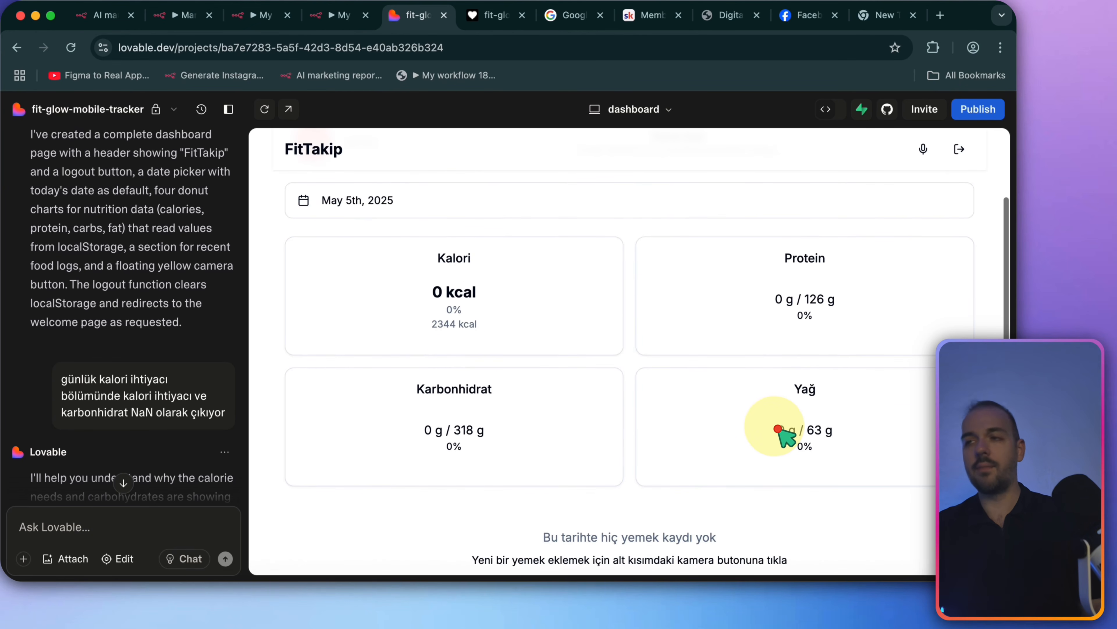
{"action": "scroll", "coordinate": [779, 429], "scroll_direction": "up", "scroll_amount": 3}
{"action": "scroll", "coordinate": [174, 325], "scroll_direction": "down", "scroll_amount": 5}
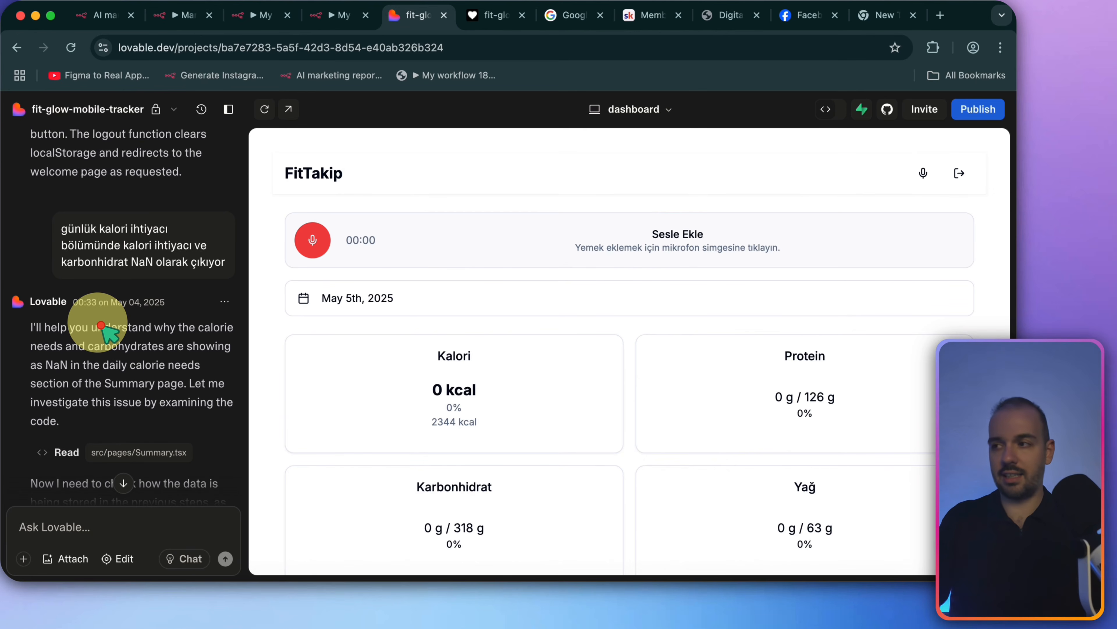
{"action": "scroll", "coordinate": [448, 251], "scroll_direction": "down", "scroll_amount": 3}
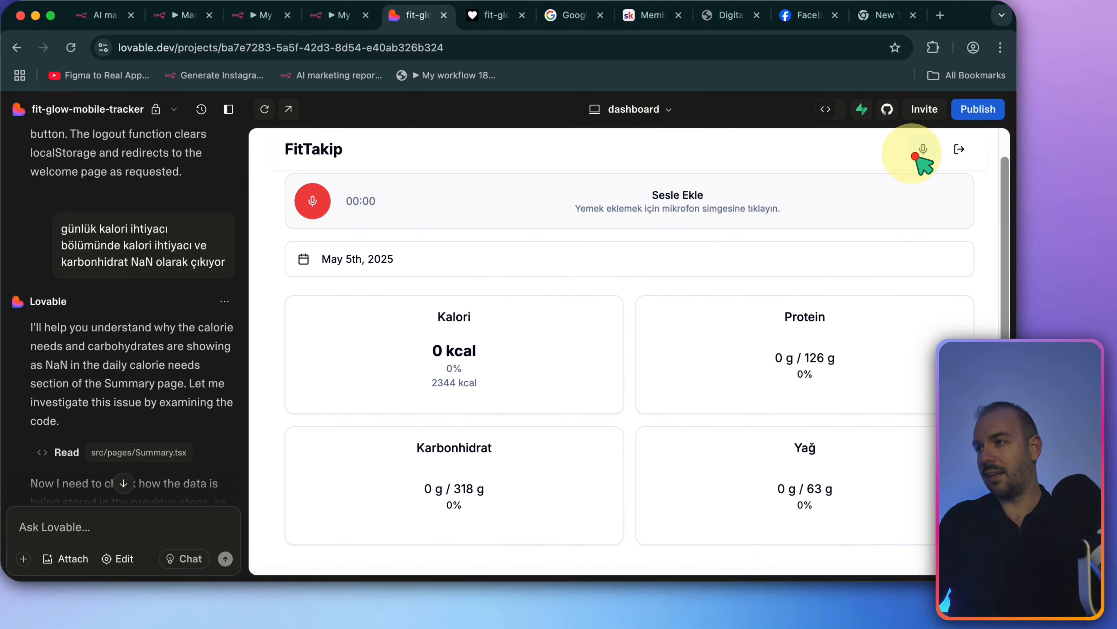
{"action": "scroll", "coordinate": [921, 326], "scroll_direction": "up", "scroll_amount": 2}
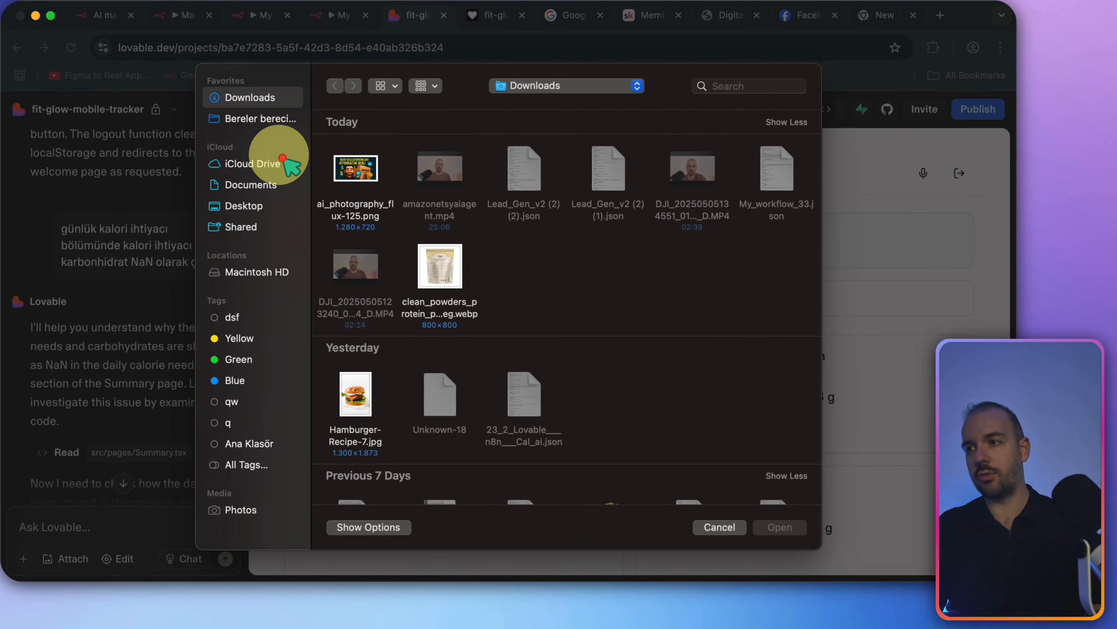
{"action": "left_click", "coordinate": [708, 529]}
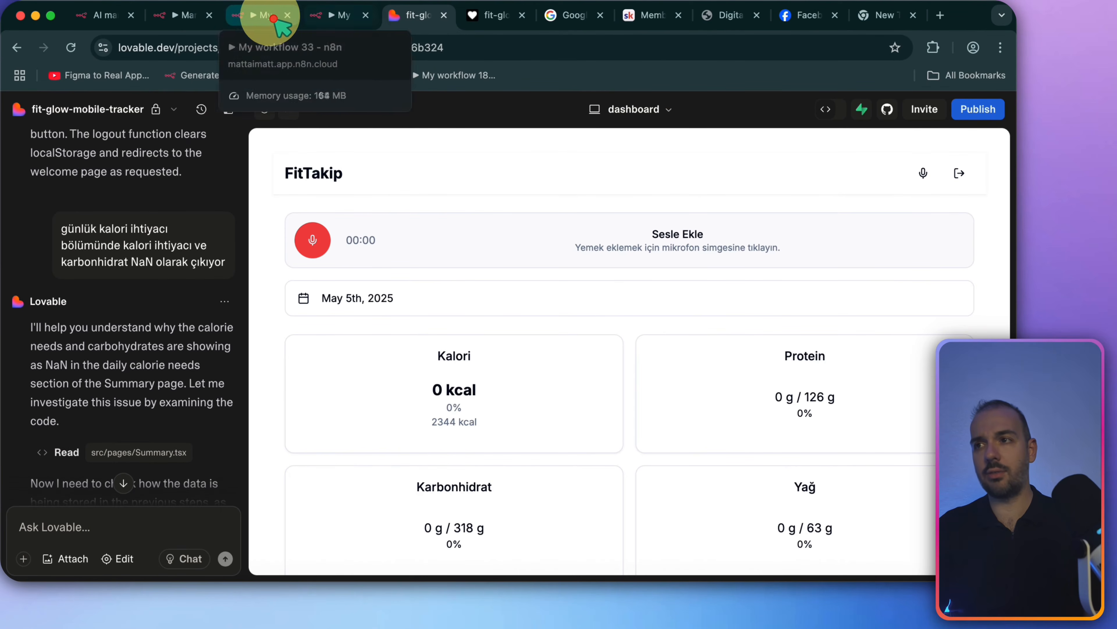
Switch to My workflow 34 in n8n and look over its canvas, dismissing the list of nodes to add
{"action": "left_click", "coordinate": [307, 18]}
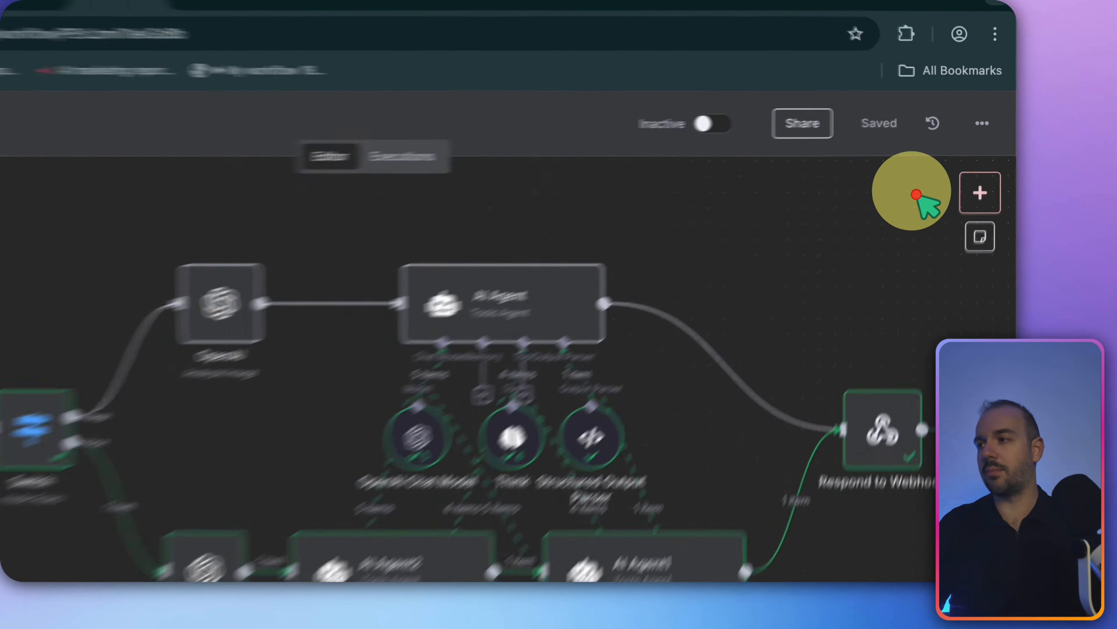
{"action": "left_click", "coordinate": [982, 168]}
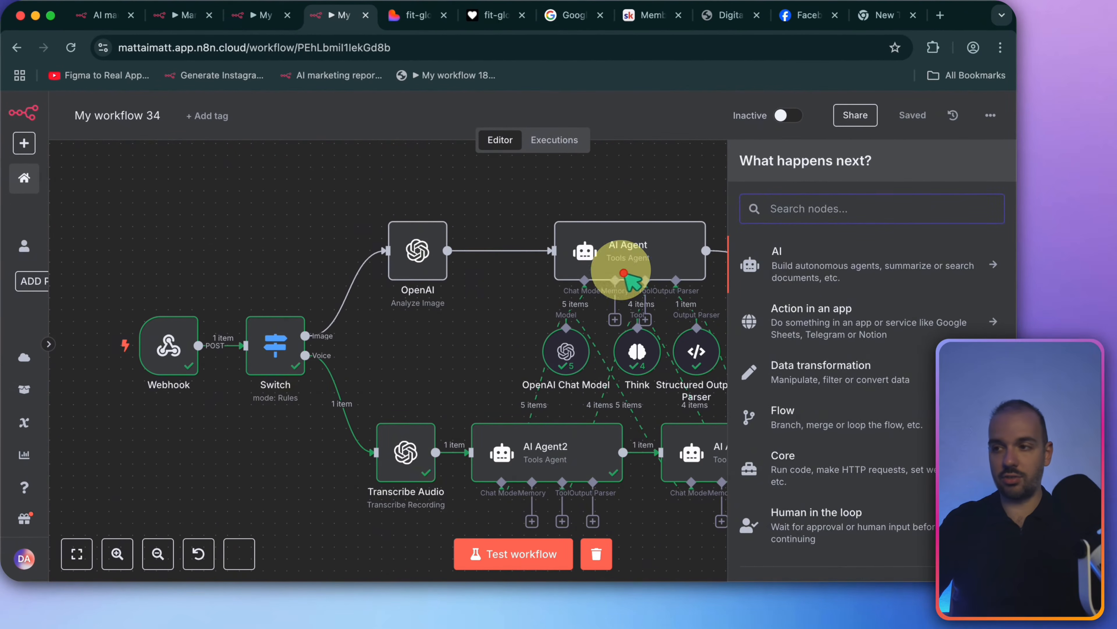
{"action": "left_click", "coordinate": [302, 257]}
{"action": "mouse_move", "coordinate": [182, 365]}
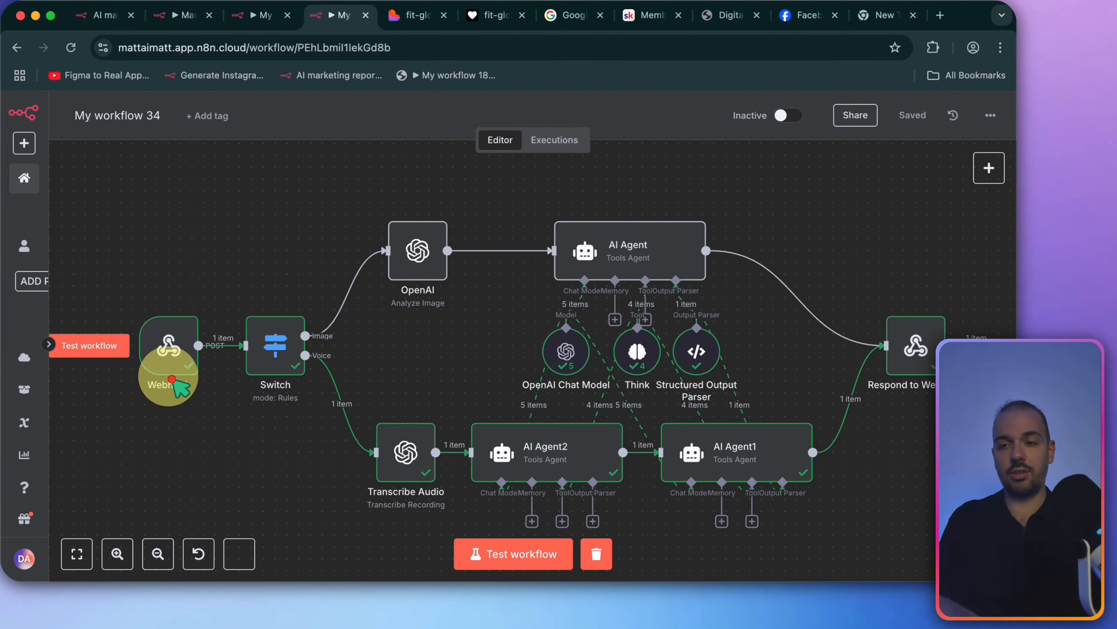
{"action": "mouse_move", "coordinate": [198, 297]}
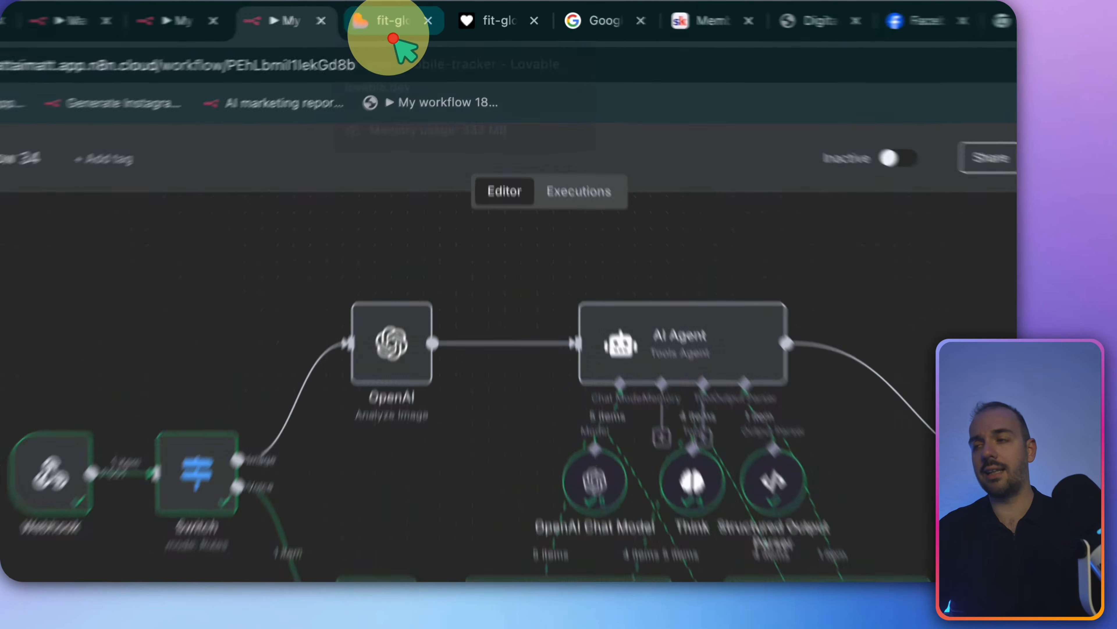
Revisit the Lovable dashboard, return to My workflow 34 in n8n, and inspect the Webhook node's test URL and POST method
{"action": "left_click", "coordinate": [393, 39]}
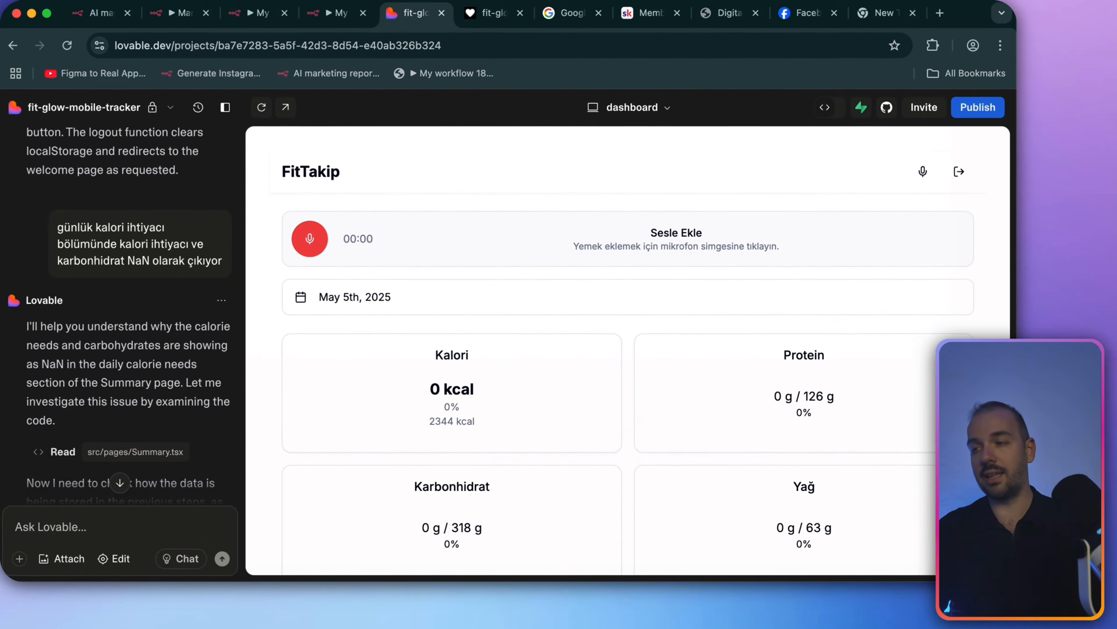
{"action": "left_click", "coordinate": [350, 23]}
{"action": "double_click", "coordinate": [174, 328]}
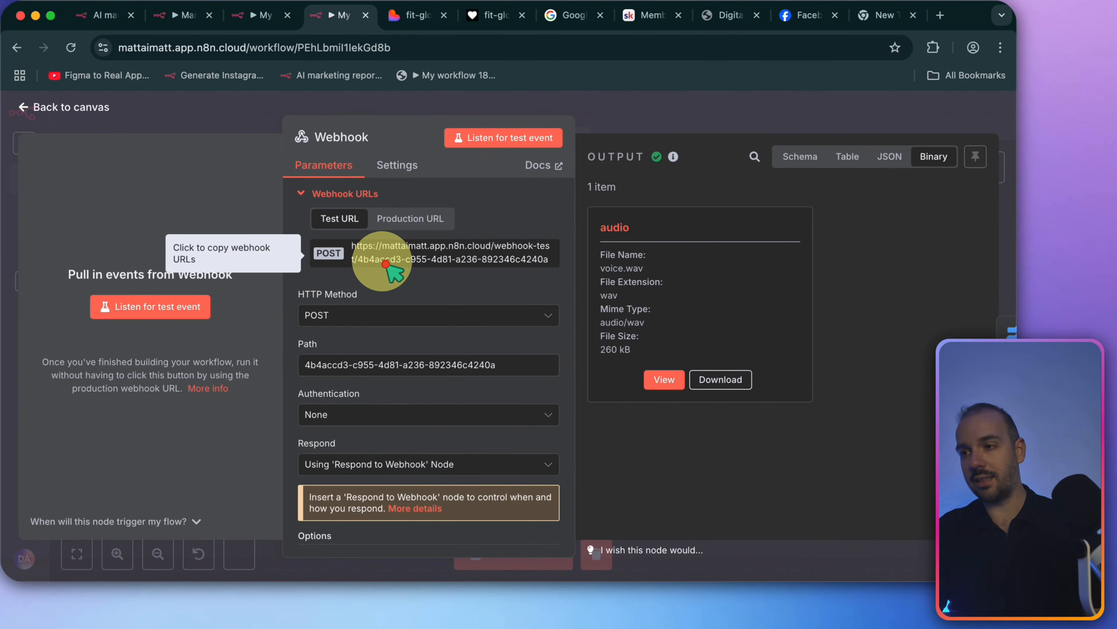
{"action": "left_click", "coordinate": [585, 132]}
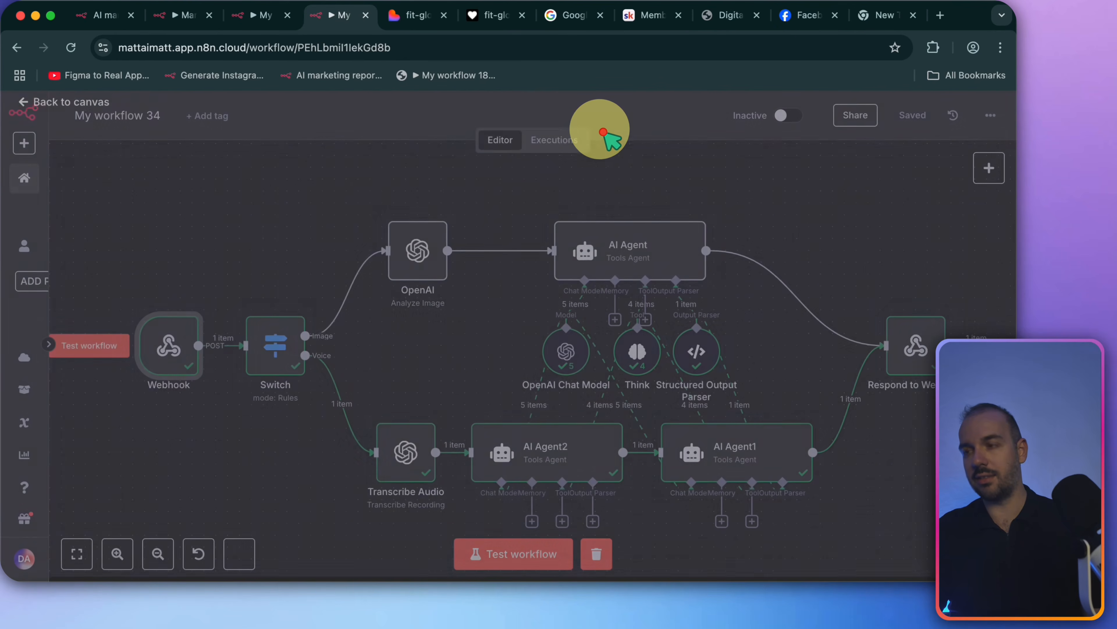
Inspect the Switch node's routing rules that separate image and audio files by MIME type, and return to the canvas
{"action": "mouse_move", "coordinate": [198, 339]}
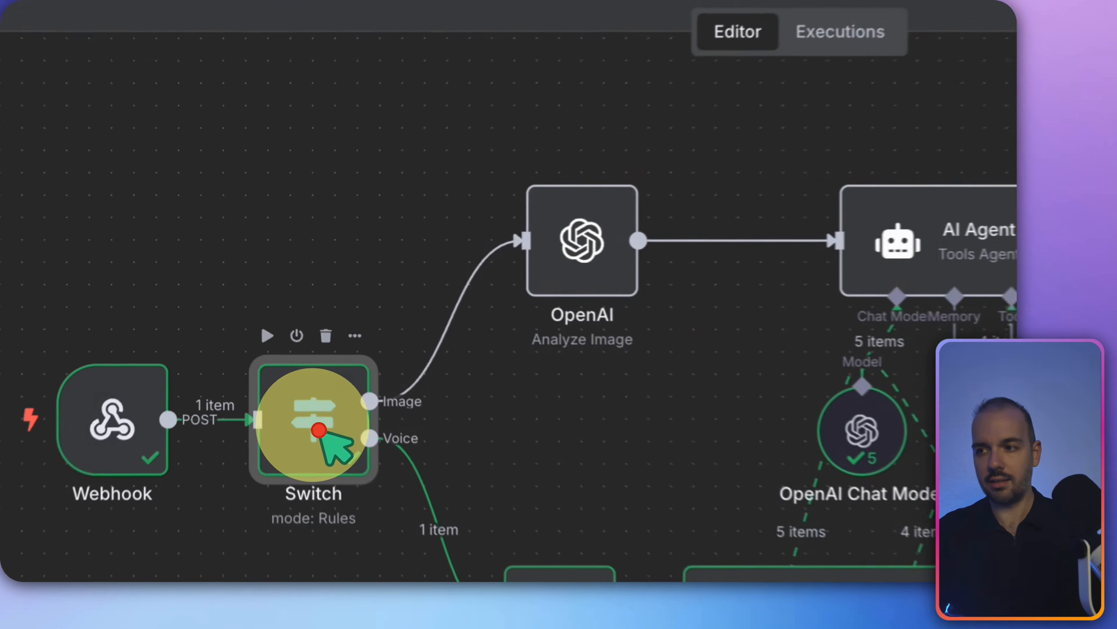
{"action": "double_click", "coordinate": [281, 359]}
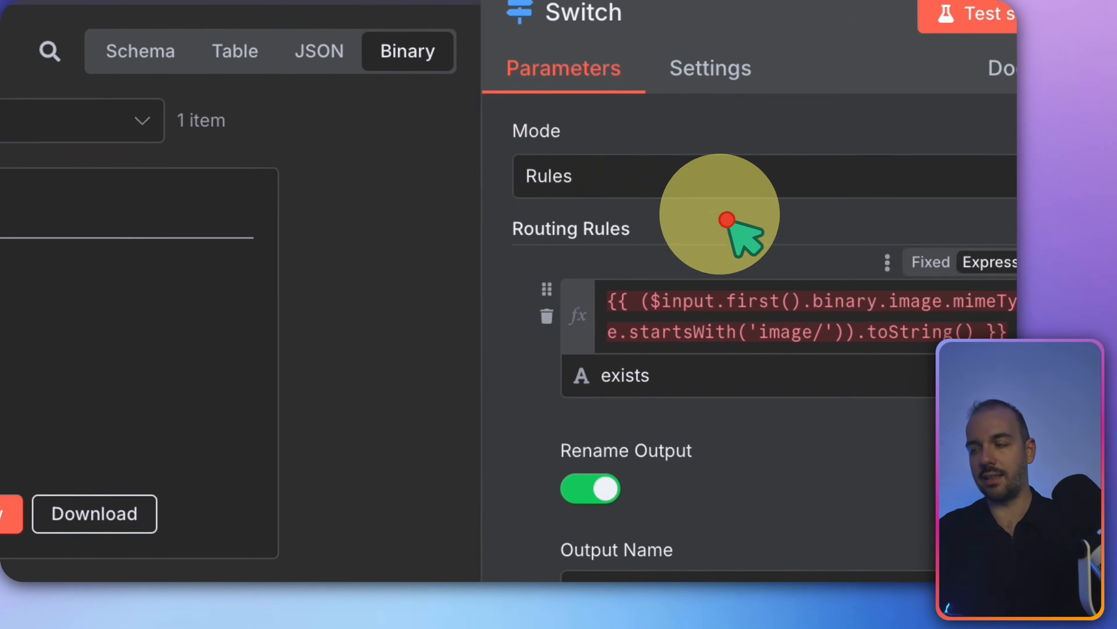
{"action": "scroll", "coordinate": [680, 201], "scroll_direction": "down", "scroll_amount": 2}
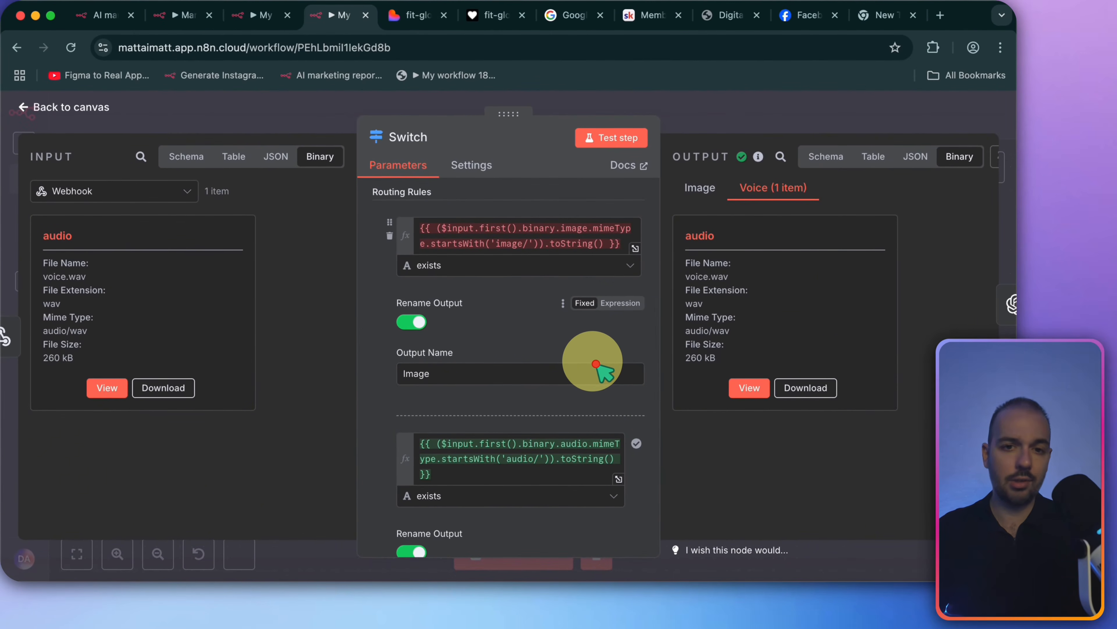
{"action": "left_click", "coordinate": [772, 119]}
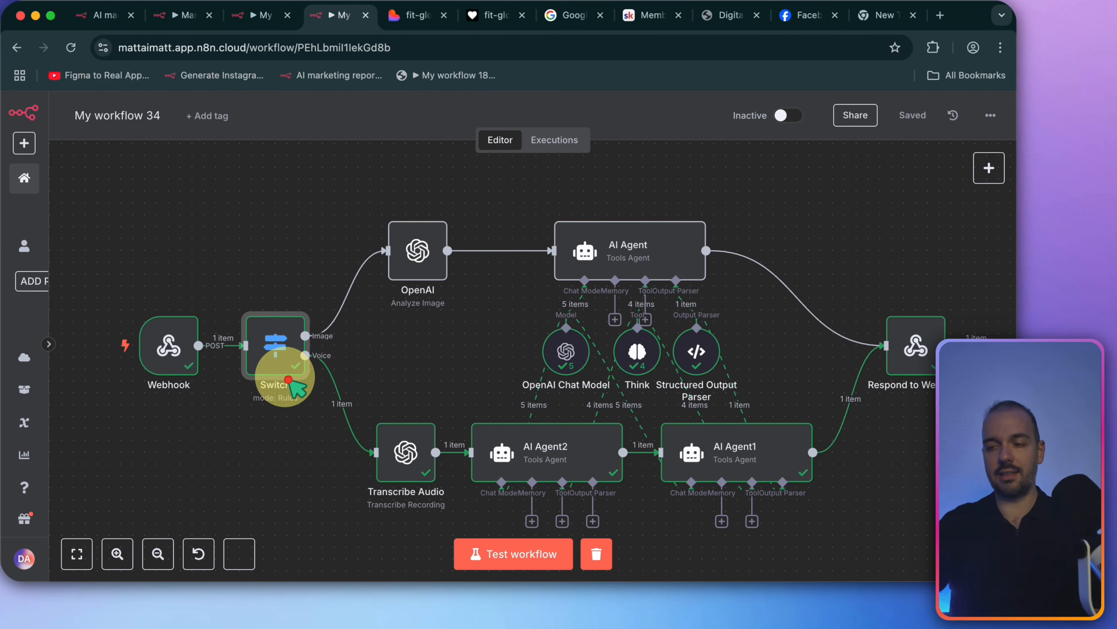
{"action": "double_click", "coordinate": [286, 357]}
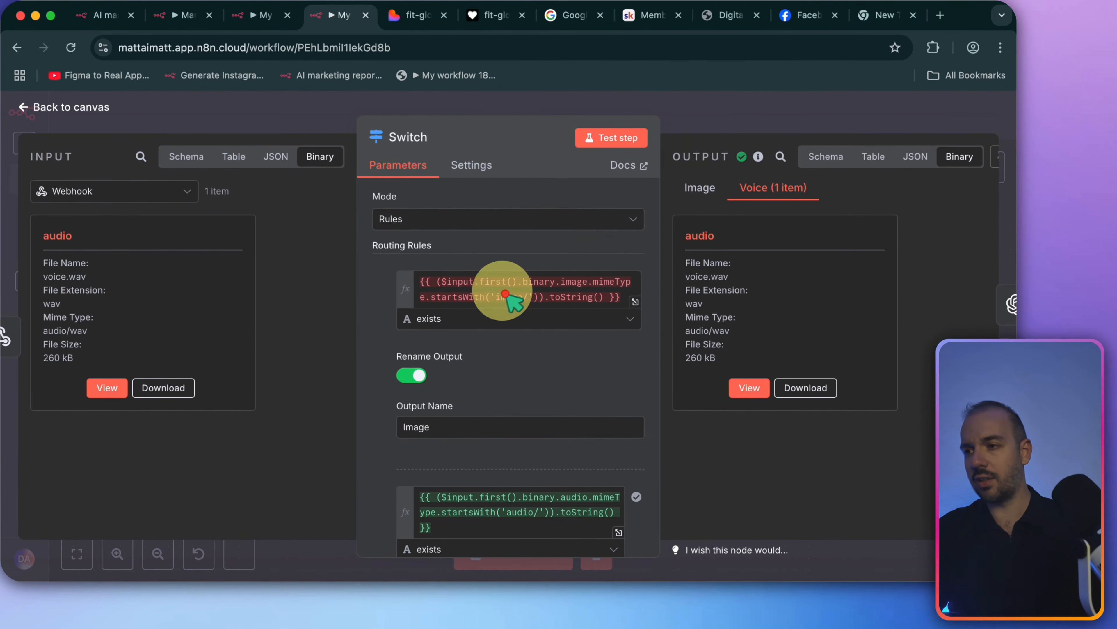
{"action": "left_click", "coordinate": [770, 113]}
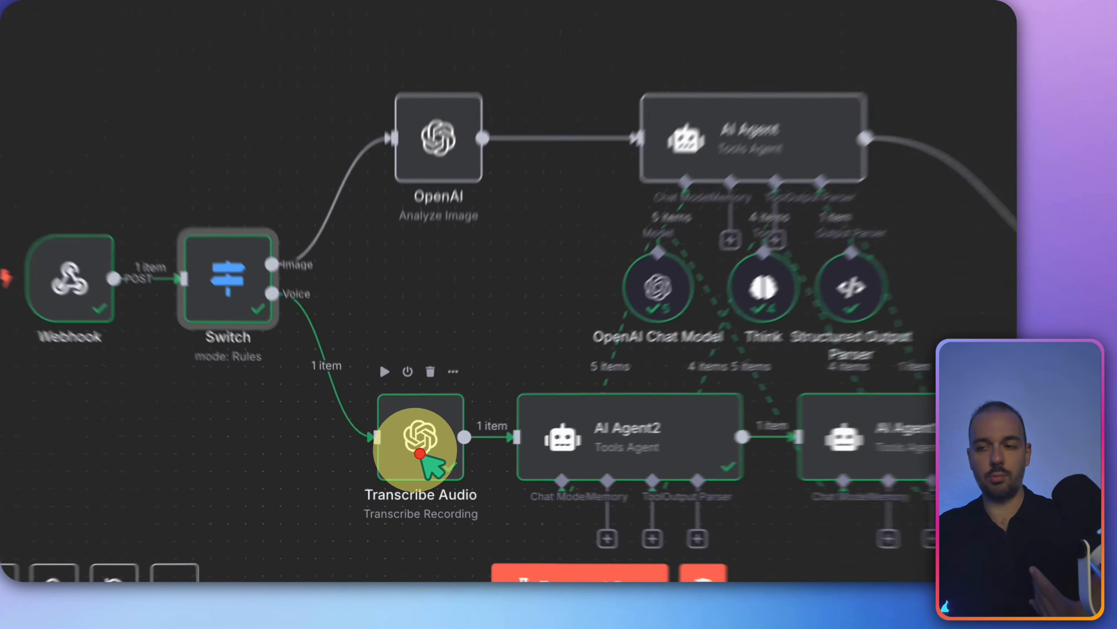
Inspect the Transcribe Audio node's OpenAI recording transcription settings, its audio input and its text output
{"action": "double_click", "coordinate": [406, 460]}
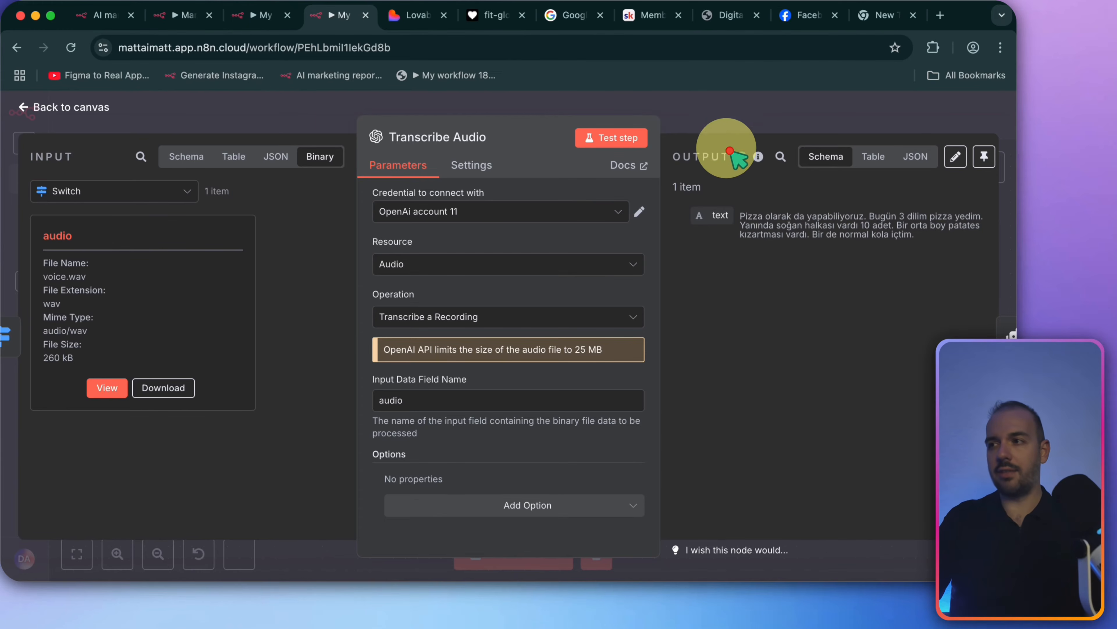
{"action": "key", "text": "Escape"}
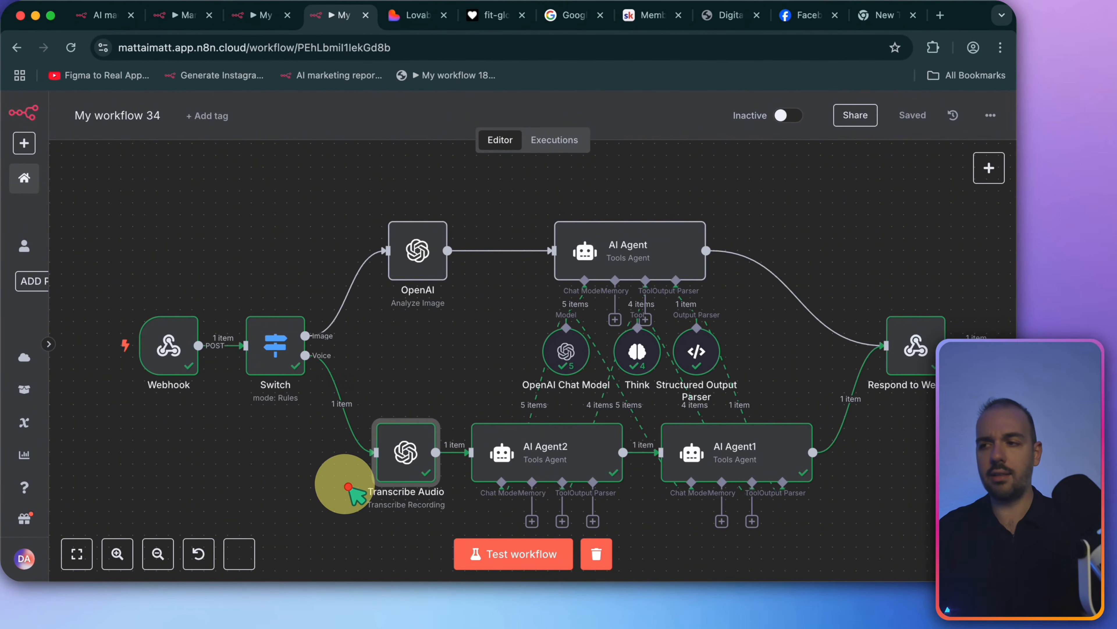
{"action": "mouse_move", "coordinate": [439, 451]}
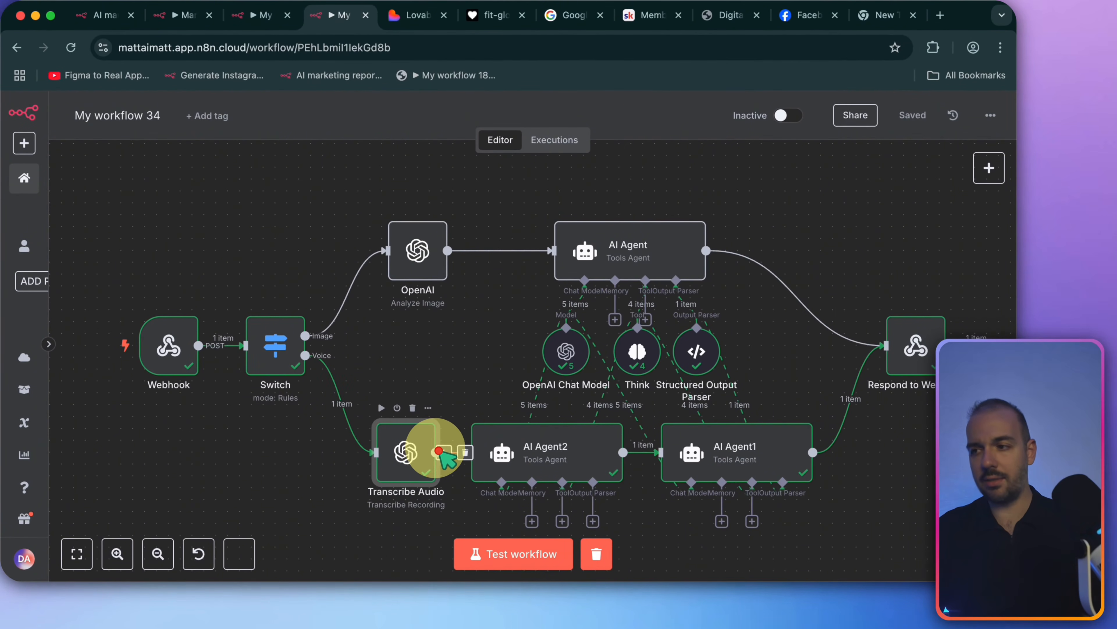
{"action": "double_click", "coordinate": [423, 449]}
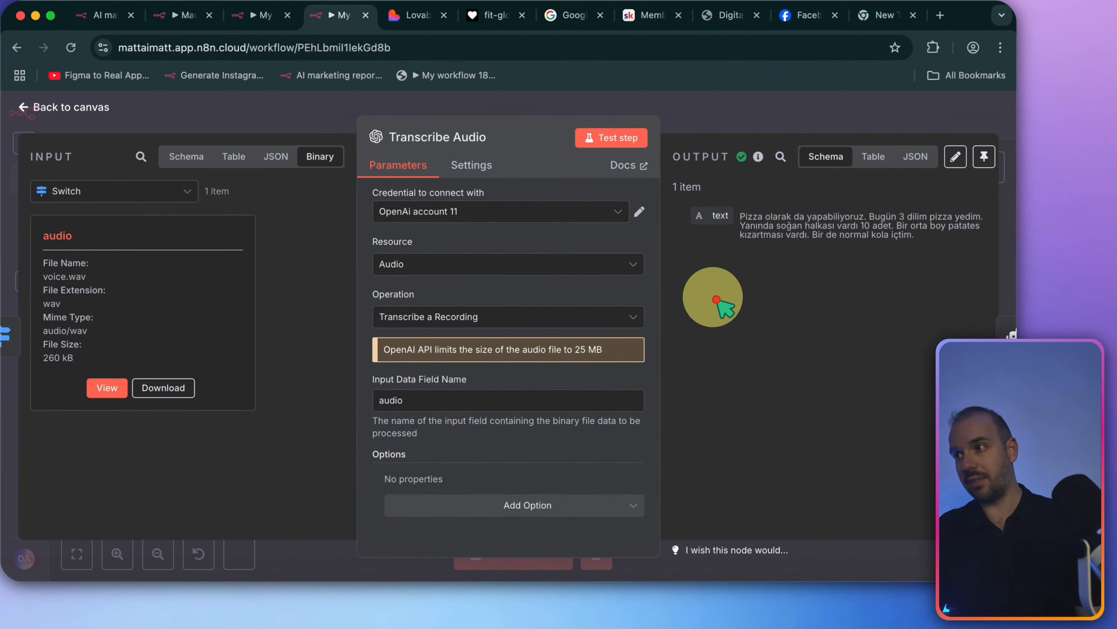
Leave the Transcribe Audio node, open AI Agent2 and read through its whole nutrition-estimation prompt
{"action": "key", "text": "Escape"}
{"action": "double_click", "coordinate": [534, 449]}
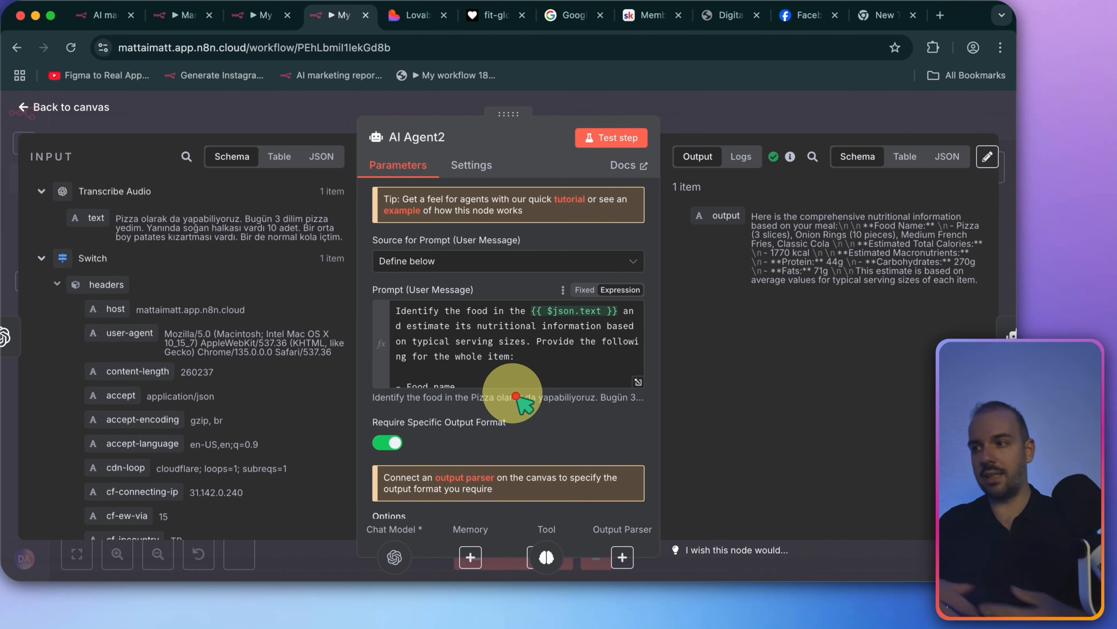
{"action": "scroll", "coordinate": [518, 387], "scroll_direction": "down", "scroll_amount": 3}
{"action": "scroll", "coordinate": [532, 368], "scroll_direction": "up", "scroll_amount": 1}
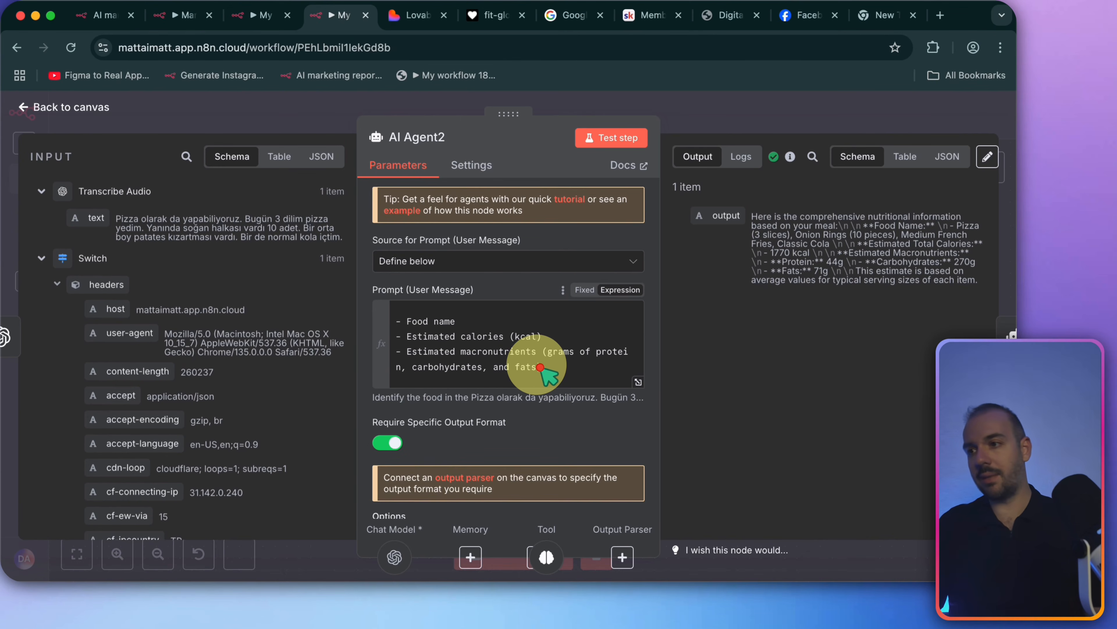
{"action": "scroll", "coordinate": [541, 374], "scroll_direction": "down", "scroll_amount": 2}
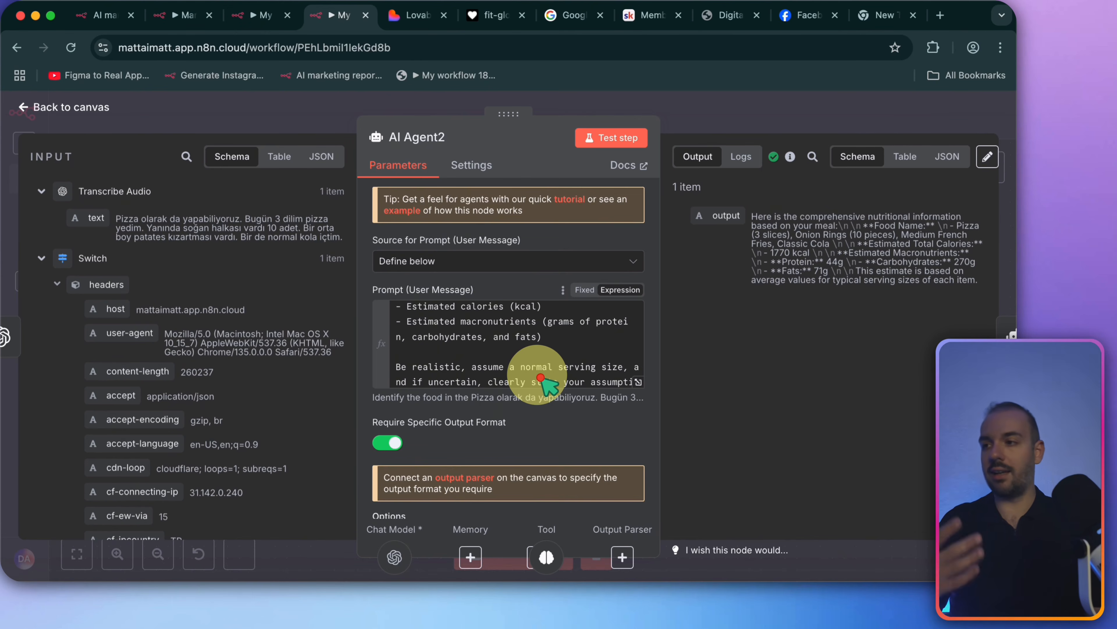
{"action": "scroll", "coordinate": [541, 377], "scroll_direction": "down", "scroll_amount": 2}
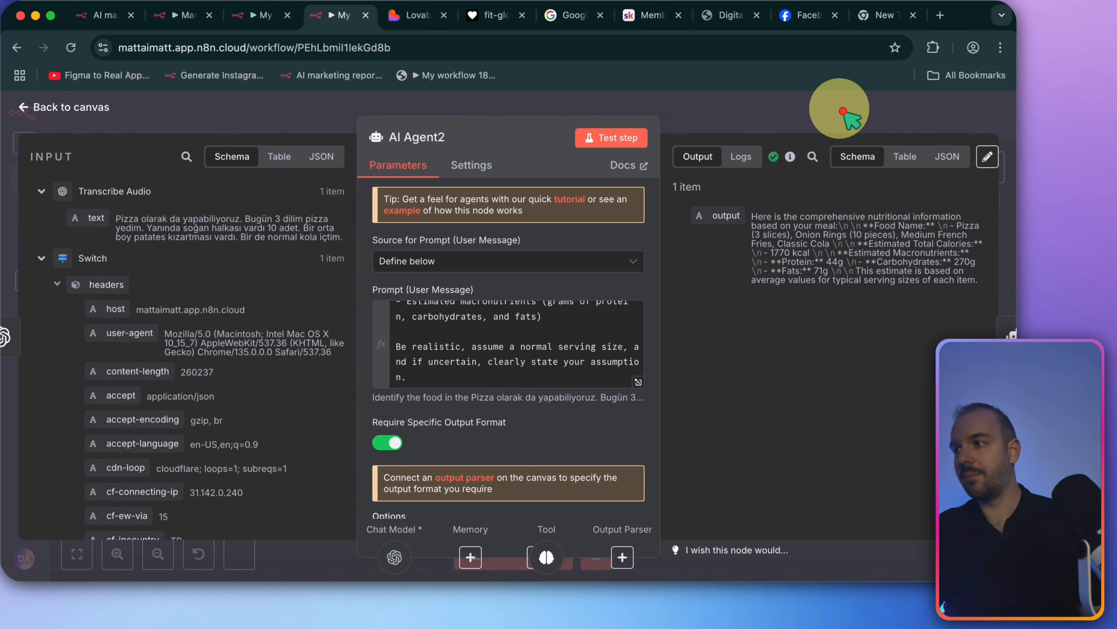
Examine AI Agent2's nutrition output in JSON view and return to the canvas
{"action": "scroll", "coordinate": [876, 254], "scroll_direction": "up", "scroll_amount": 3}
{"action": "scroll", "coordinate": [876, 254], "scroll_direction": "right", "scroll_amount": 2}
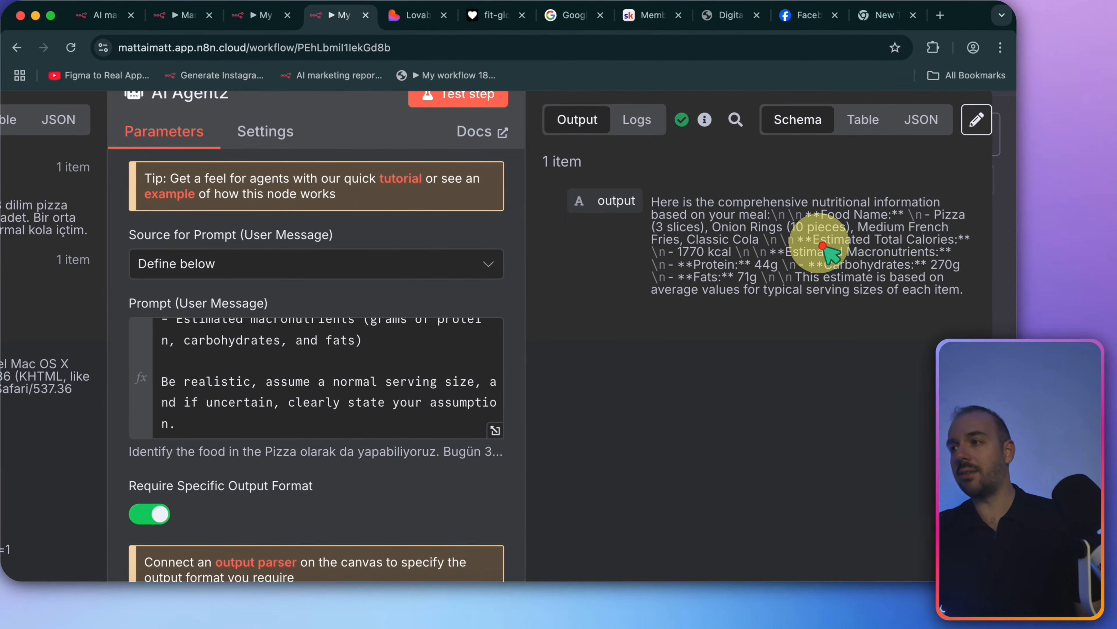
{"action": "left_click", "coordinate": [920, 120]}
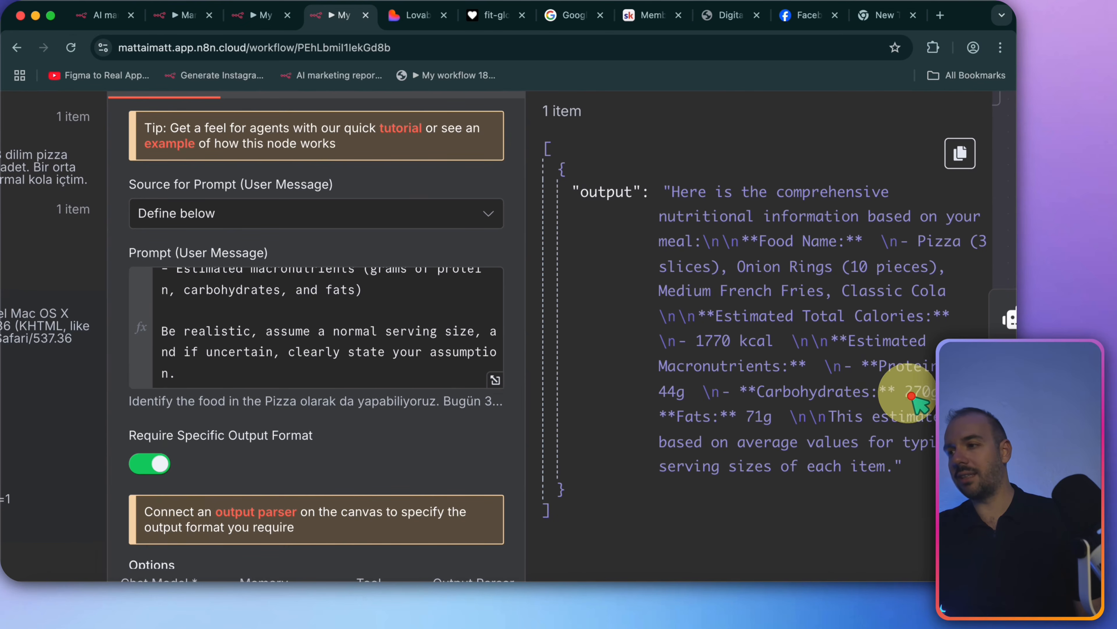
{"action": "scroll", "coordinate": [821, 233], "scroll_direction": "down", "scroll_amount": 3}
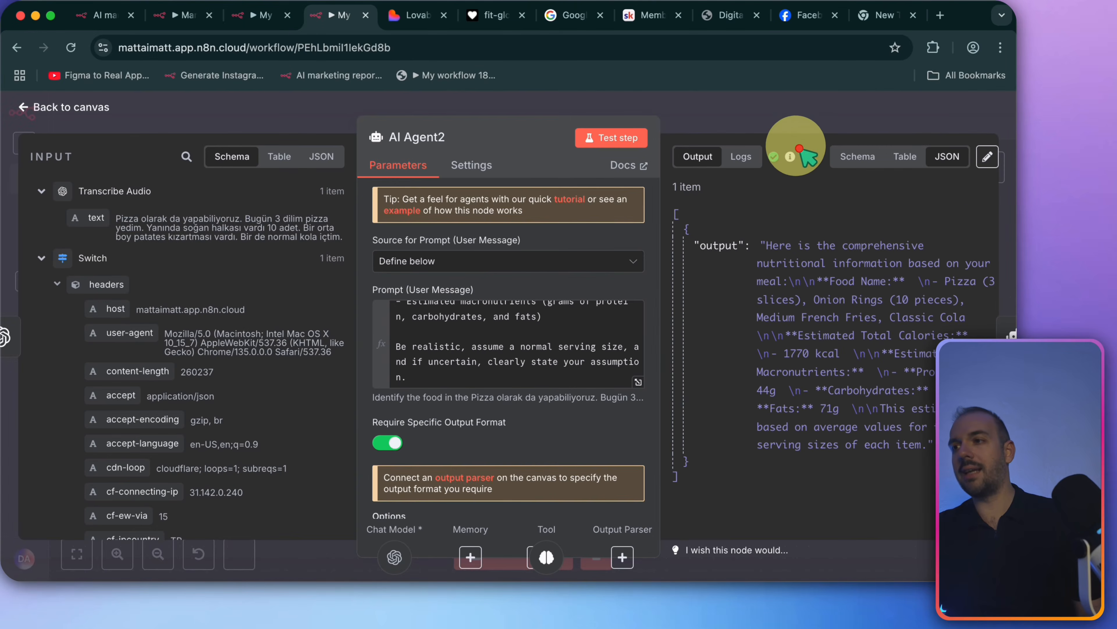
{"action": "left_click", "coordinate": [766, 128]}
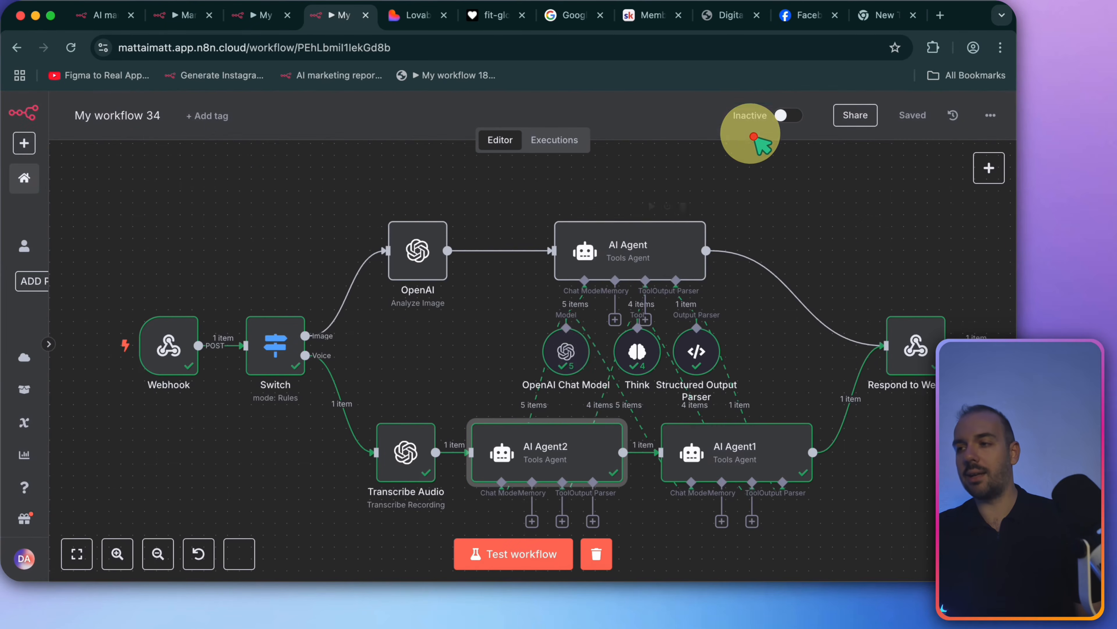
Look at AI Agent1's JSON-parsing prompt beside its output and return to the canvas
{"action": "double_click", "coordinate": [687, 458]}
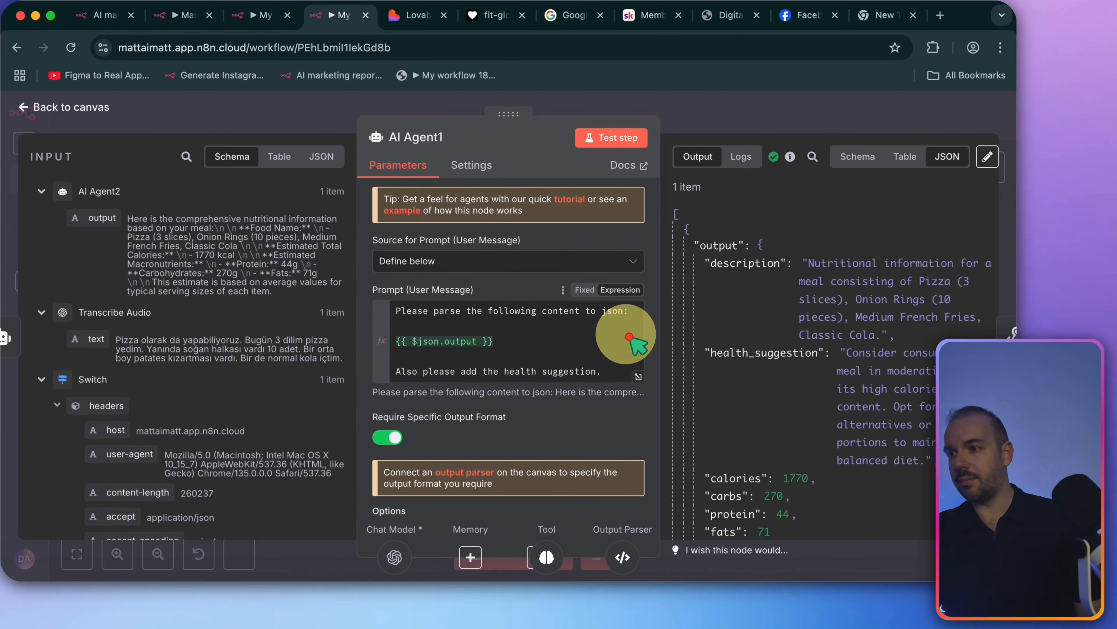
{"action": "left_click", "coordinate": [739, 113]}
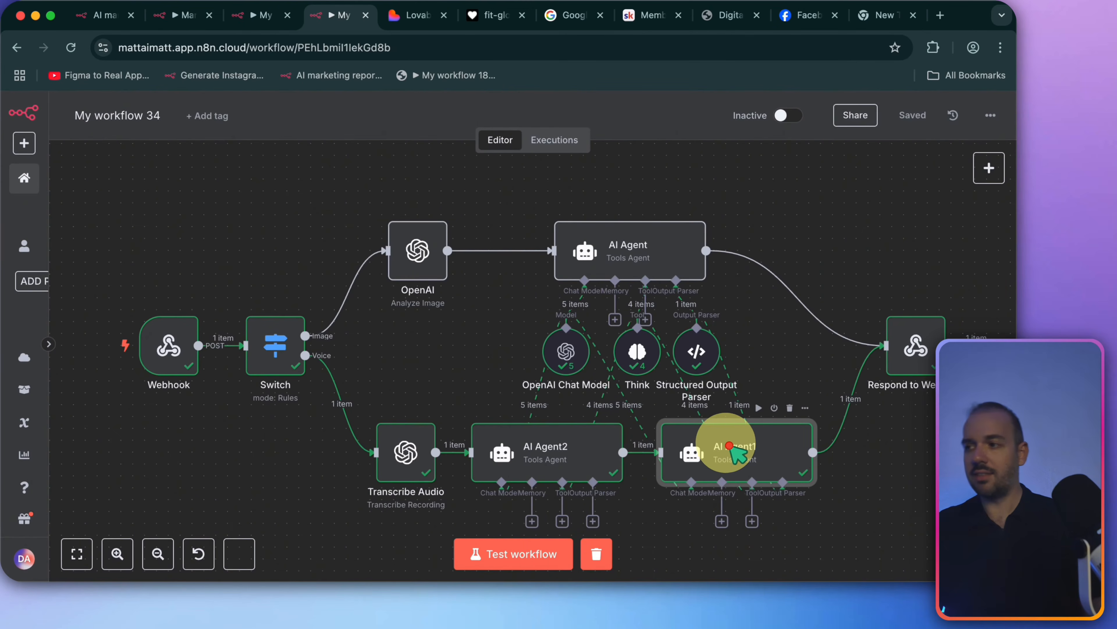
{"action": "double_click", "coordinate": [703, 442]}
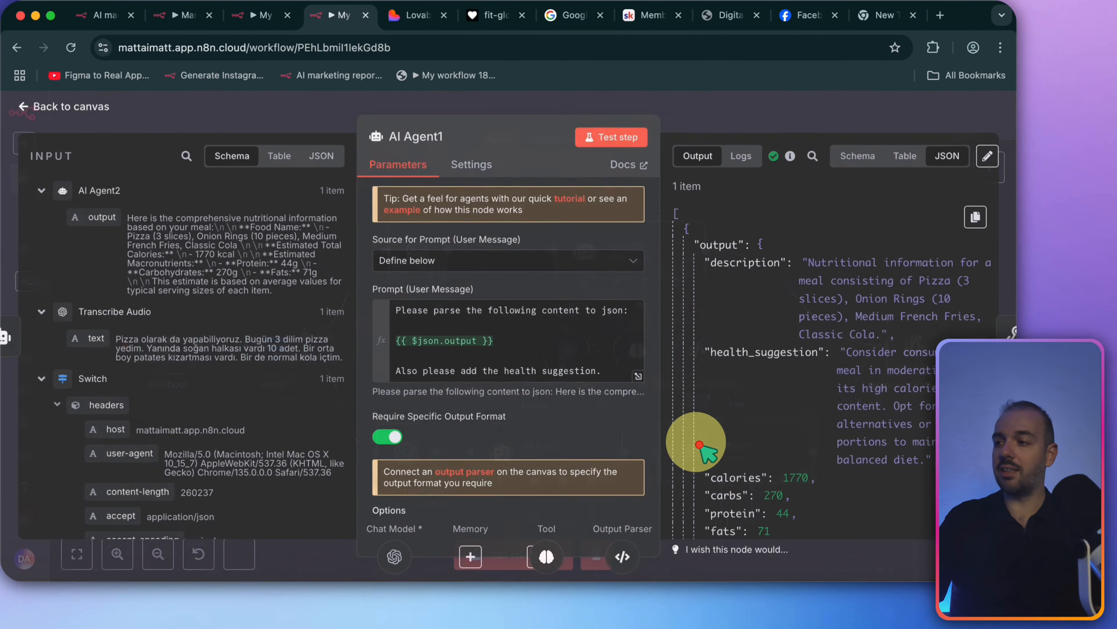
{"action": "left_click", "coordinate": [723, 108]}
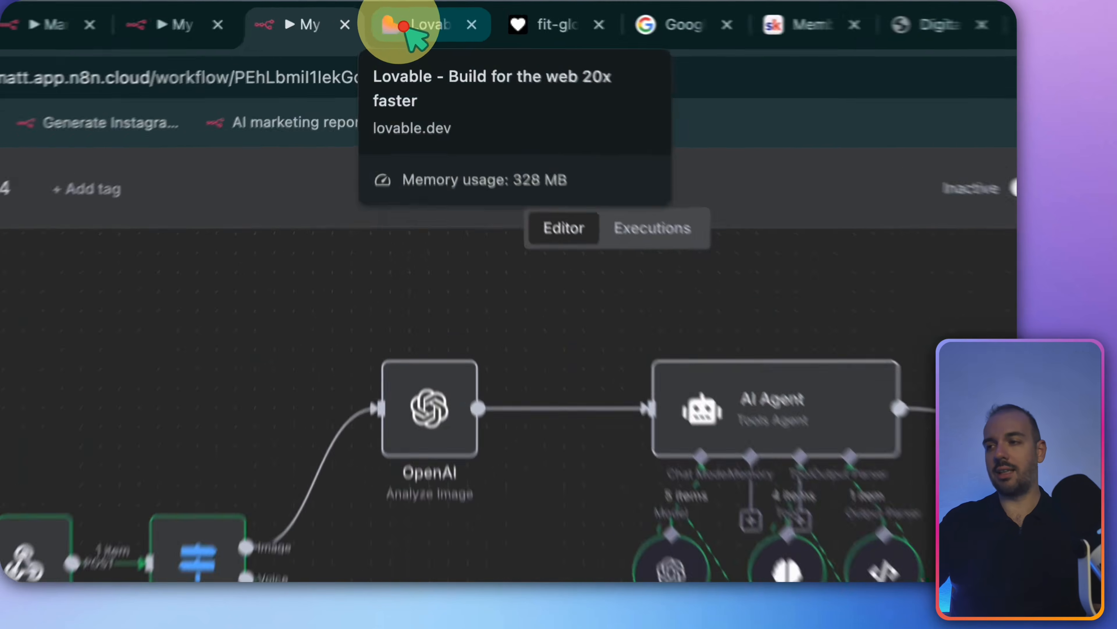
Switch to the Lovable project and the FitTakip dashboard preview, and return to My workflow 34 in n8n
{"action": "left_click", "coordinate": [404, 27]}
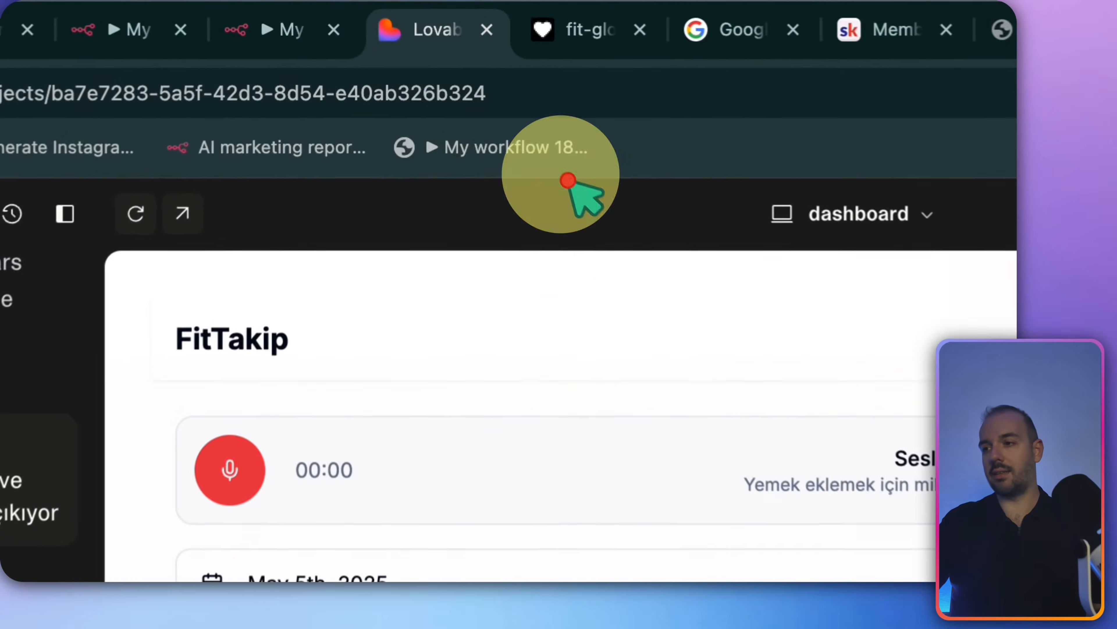
{"action": "left_click", "coordinate": [545, 25]}
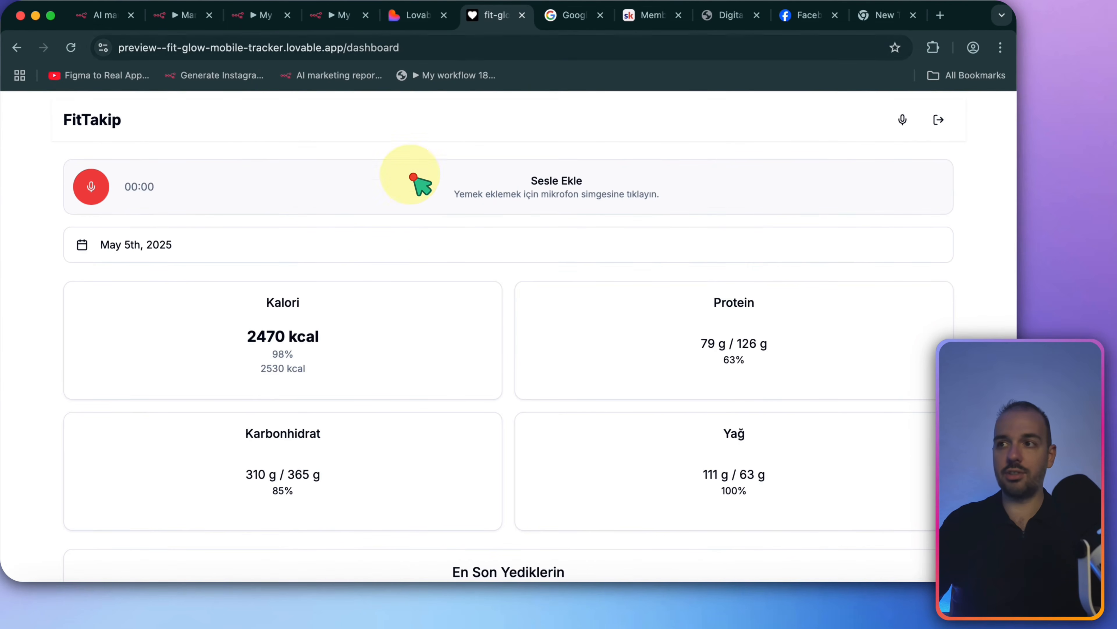
{"action": "left_click", "coordinate": [348, 18]}
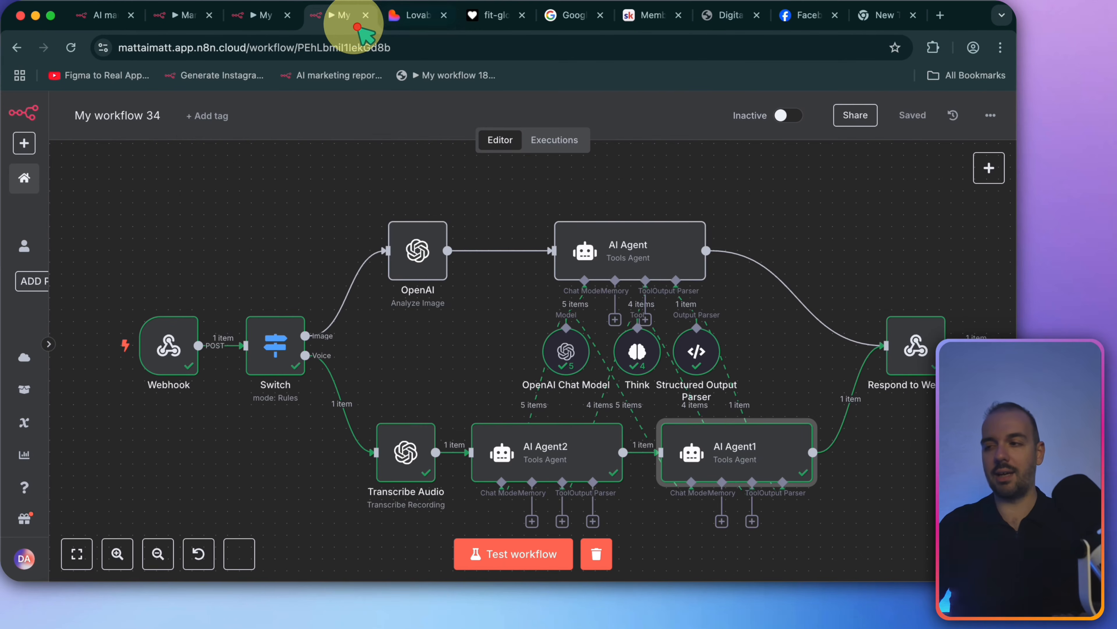
Reopen AI Agent1 and read its prompt for parsing to JSON, the health suggestion request and the required output format setting
{"action": "double_click", "coordinate": [780, 455]}
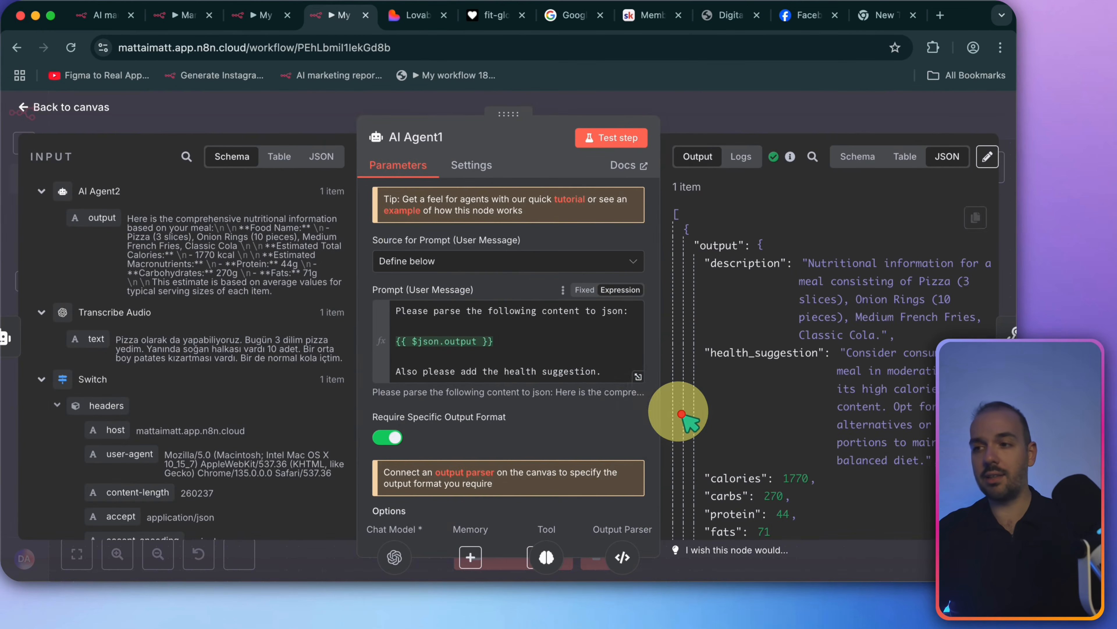
{"action": "key", "text": "Escape"}
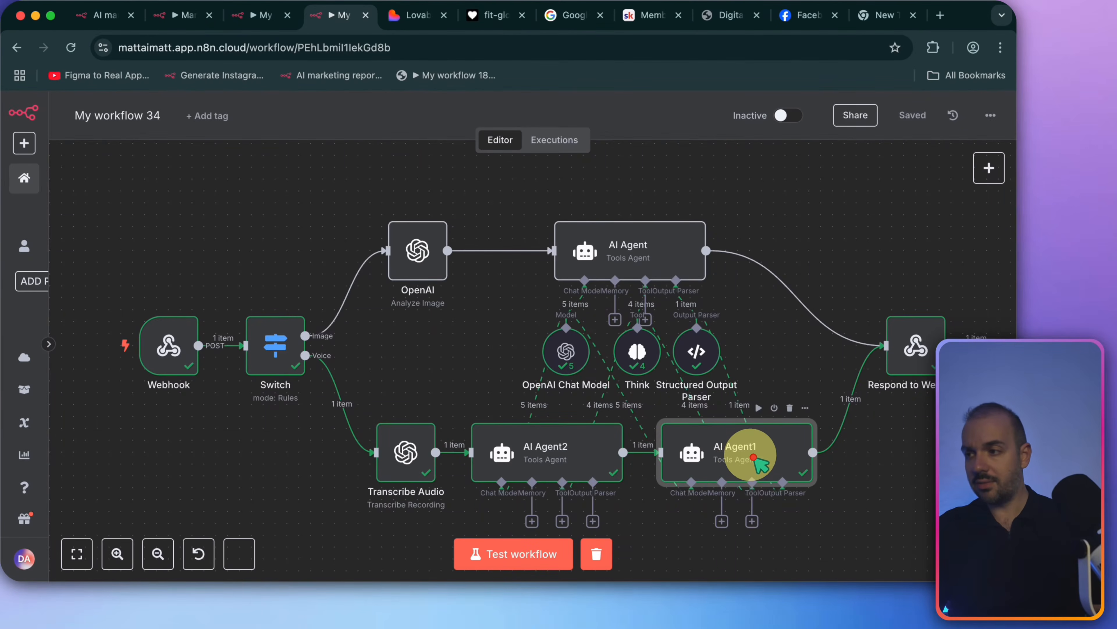
{"action": "double_click", "coordinate": [743, 453]}
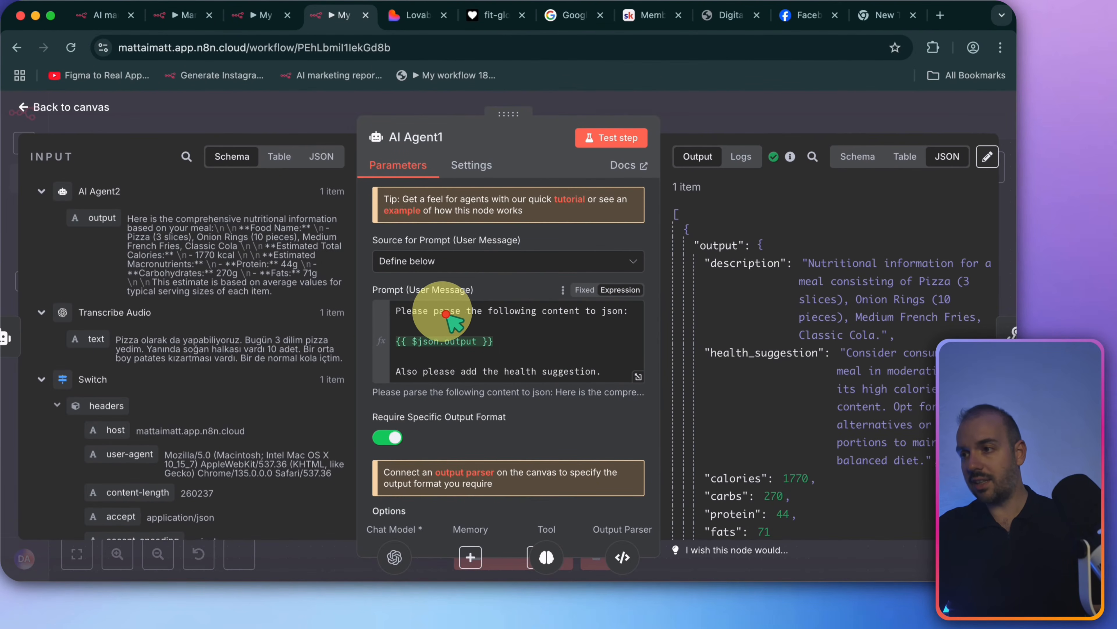
{"action": "scroll", "coordinate": [527, 368], "scroll_direction": "down", "scroll_amount": 1}
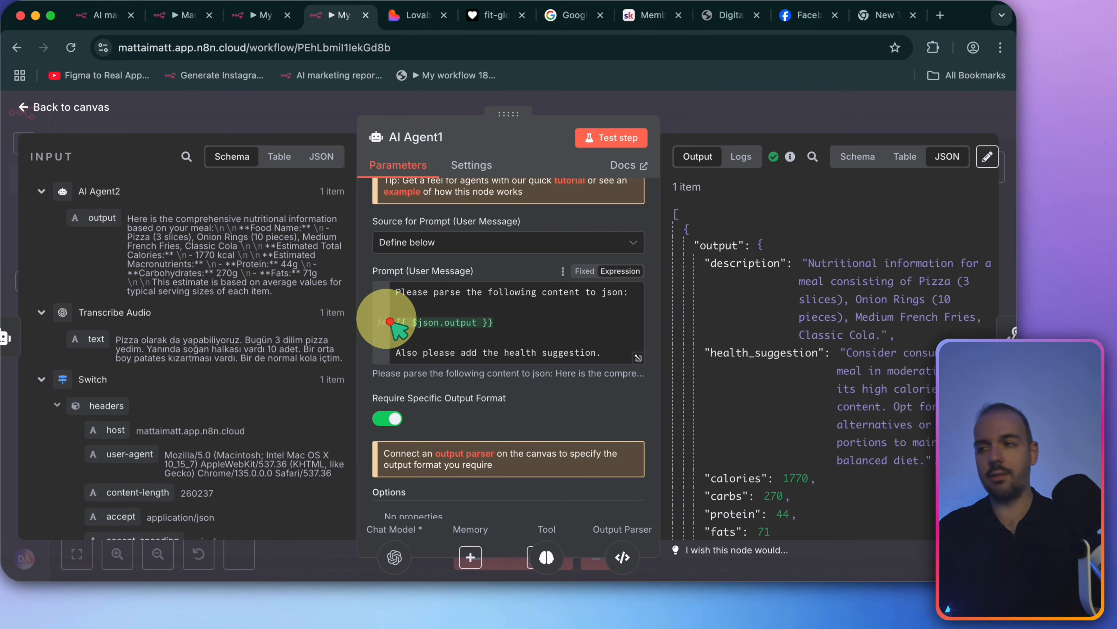
{"action": "scroll", "coordinate": [579, 375], "scroll_direction": "down", "scroll_amount": 3}
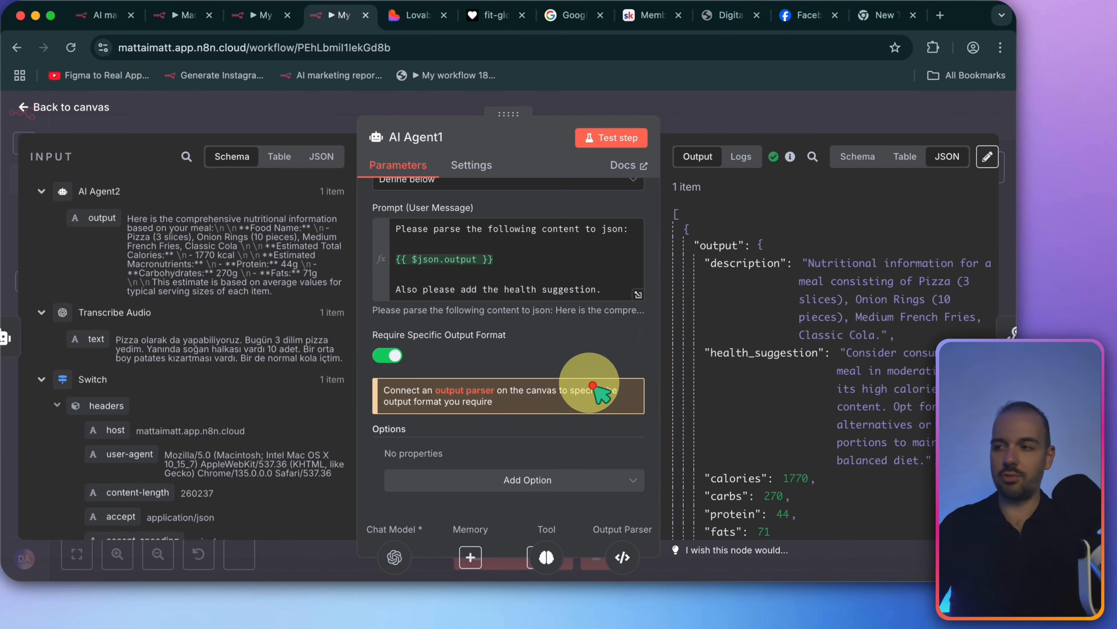
Examine AI Agent1's description, health suggestion, calorie and macronutrient output in JSON and Schema views, and return to the canvas
{"action": "scroll", "coordinate": [817, 376], "scroll_direction": "down", "scroll_amount": 4}
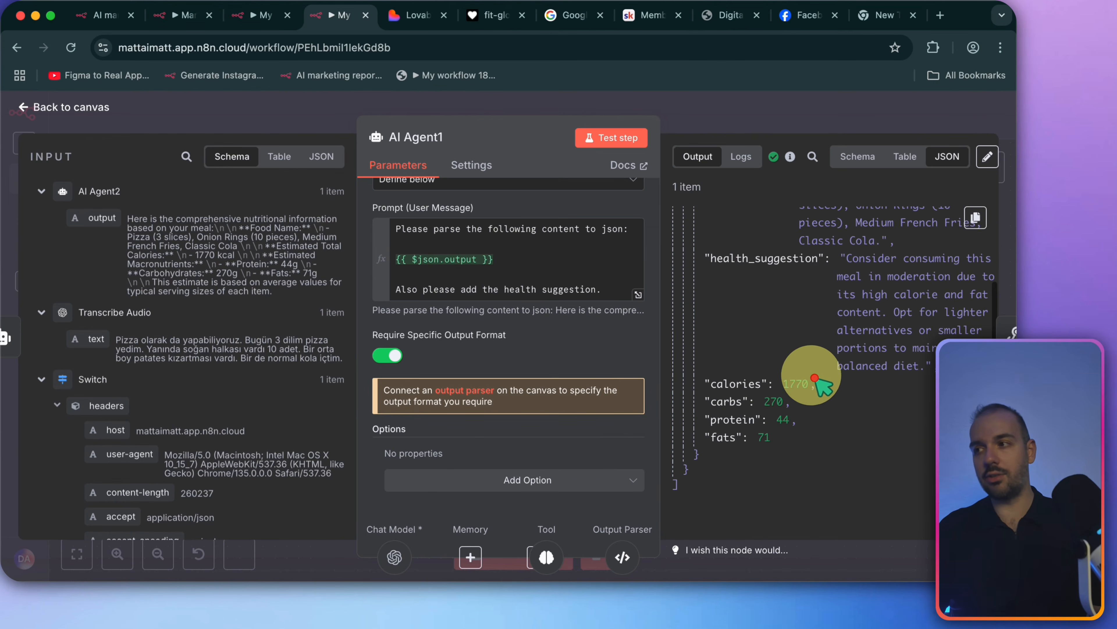
{"action": "scroll", "coordinate": [812, 380], "scroll_direction": "up", "scroll_amount": 2}
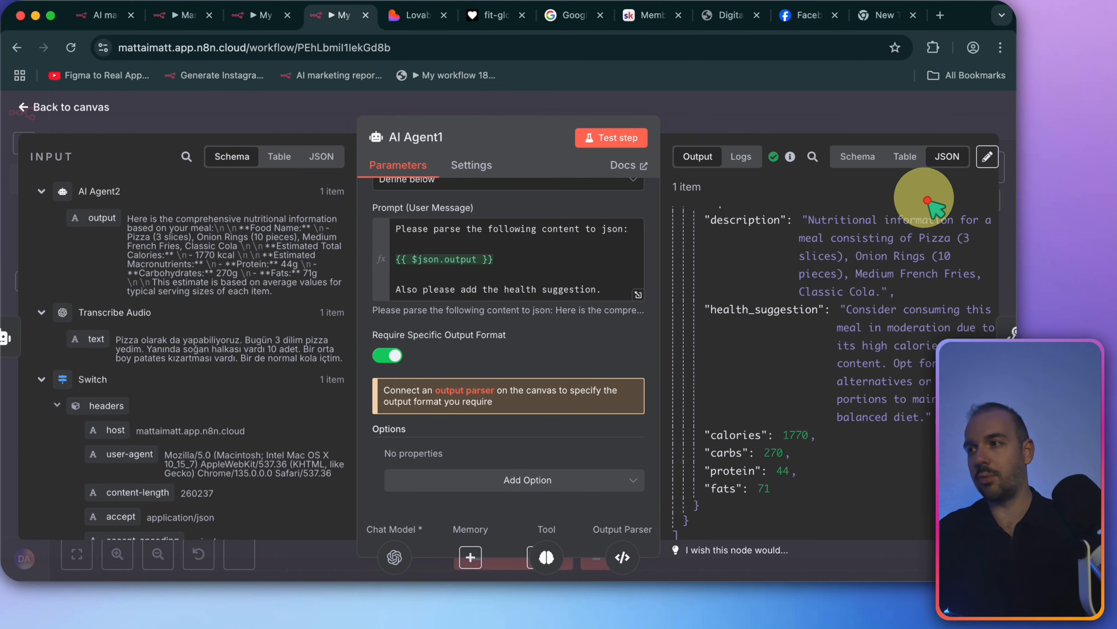
{"action": "scroll", "coordinate": [743, 312], "scroll_direction": "up", "scroll_amount": 2}
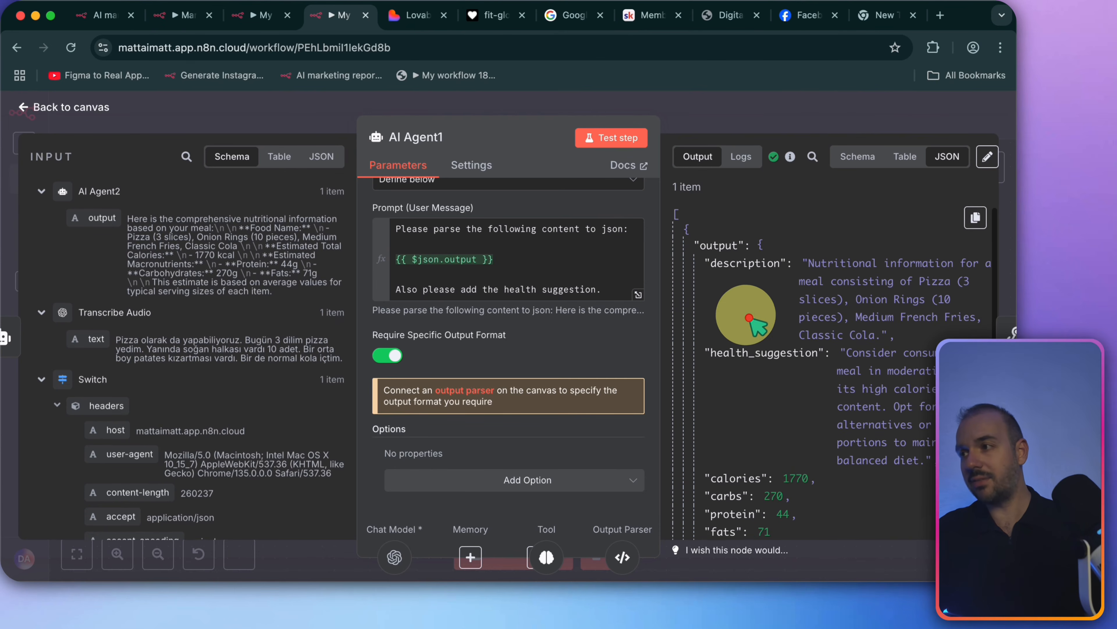
{"action": "left_click", "coordinate": [861, 159]}
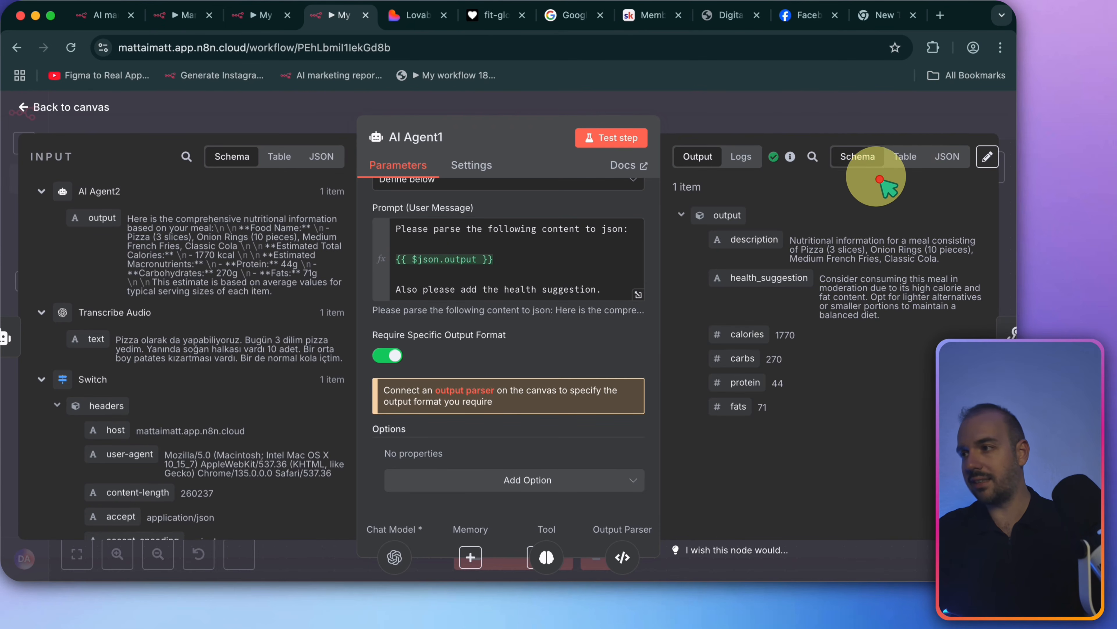
{"action": "left_click", "coordinate": [951, 165]}
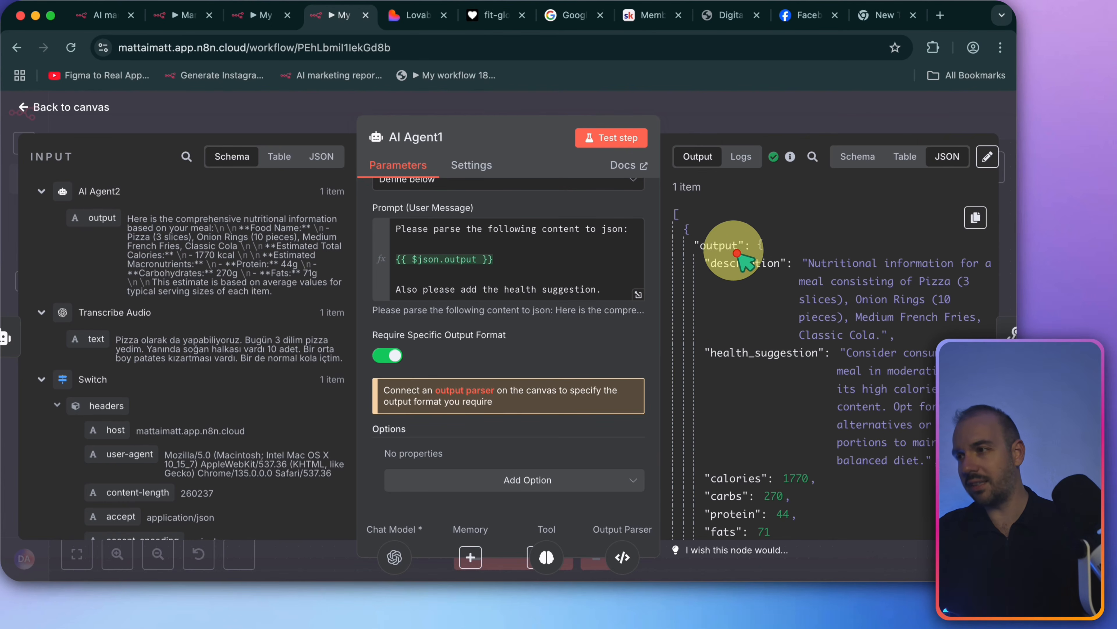
{"action": "scroll", "coordinate": [792, 260], "scroll_direction": "down", "scroll_amount": 2}
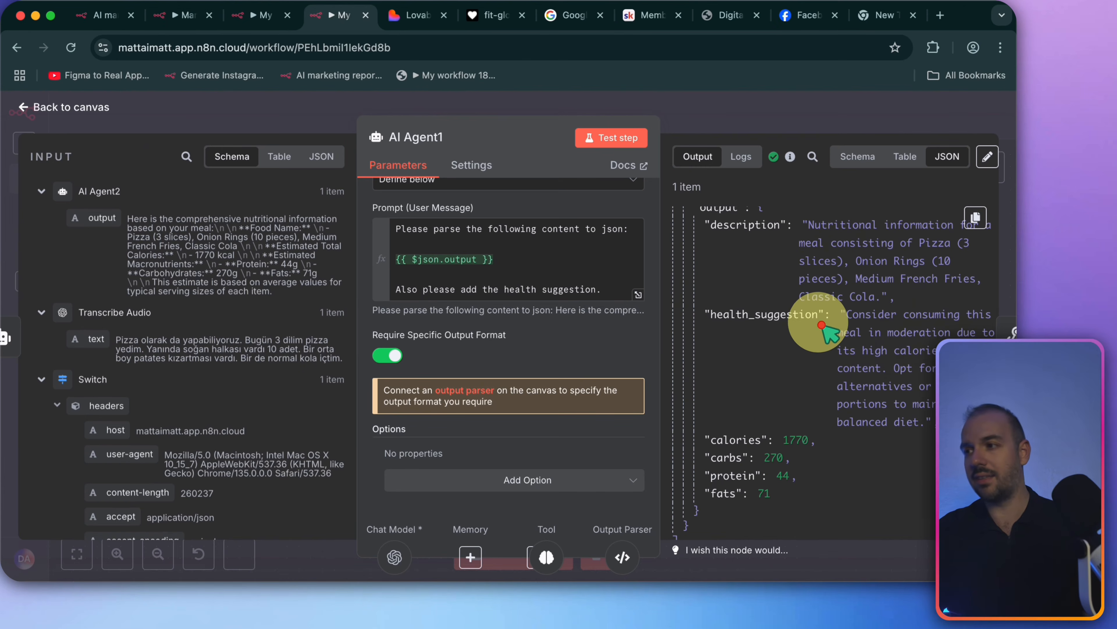
{"action": "scroll", "coordinate": [791, 341], "scroll_direction": "up", "scroll_amount": 2}
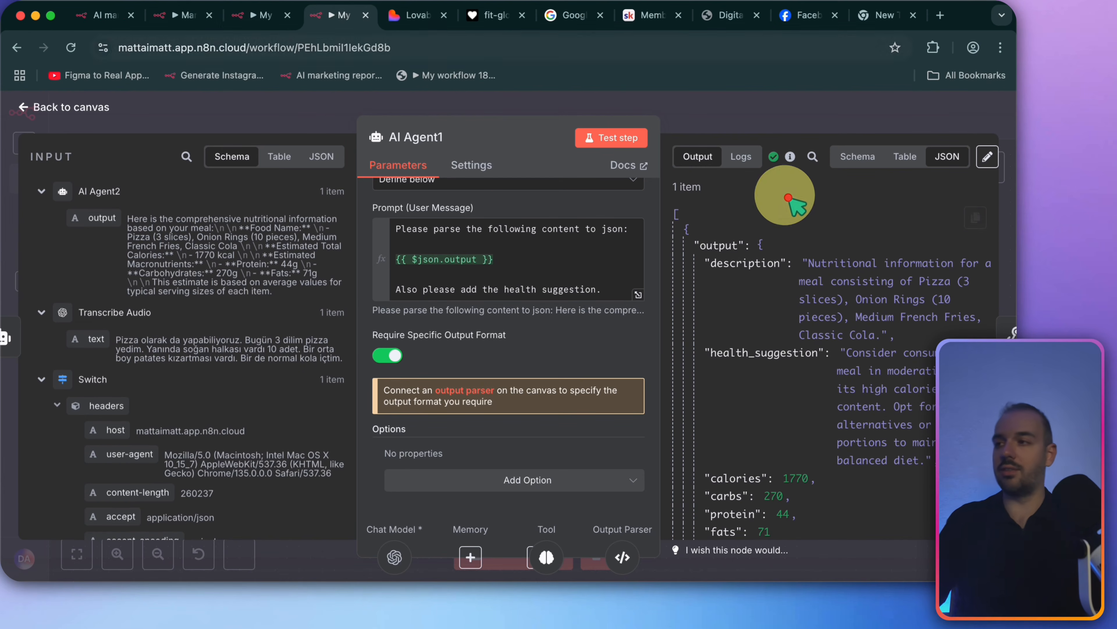
{"action": "left_click", "coordinate": [808, 95]}
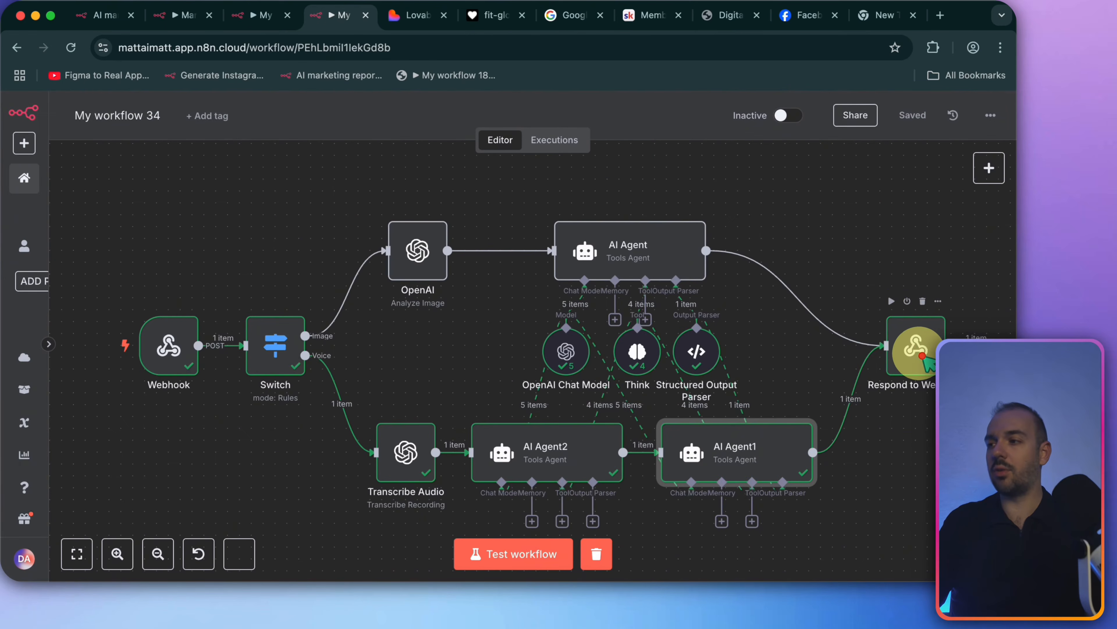
Inspect the Respond to Webhook node's All Incoming Items setting, recheck AI Agent1's output, and return to the canvas
{"action": "double_click", "coordinate": [913, 346]}
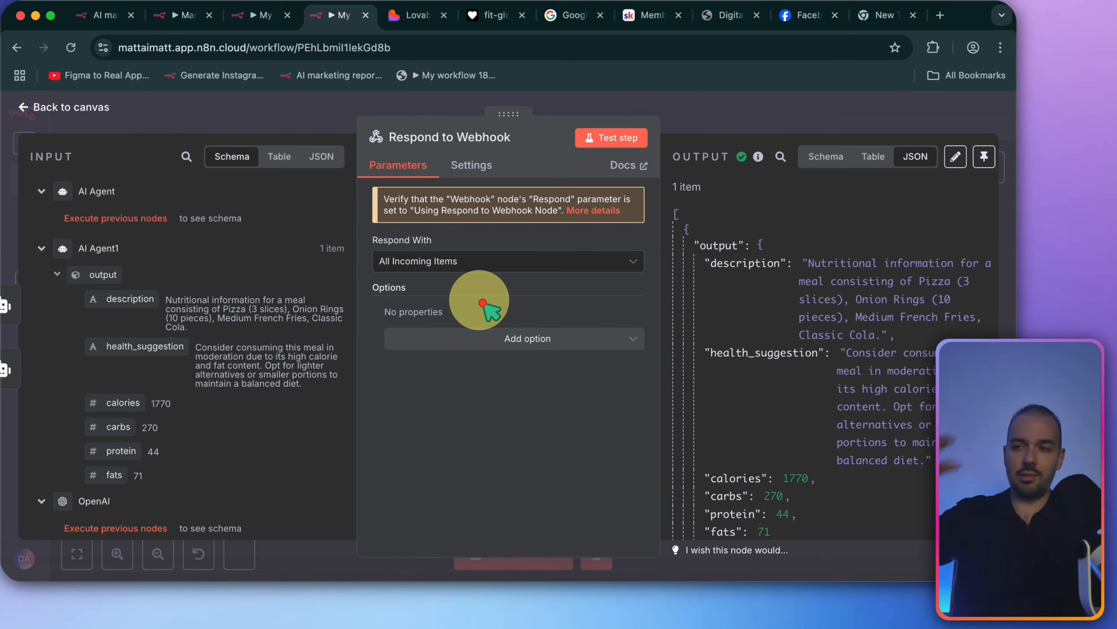
{"action": "key", "text": "Escape"}
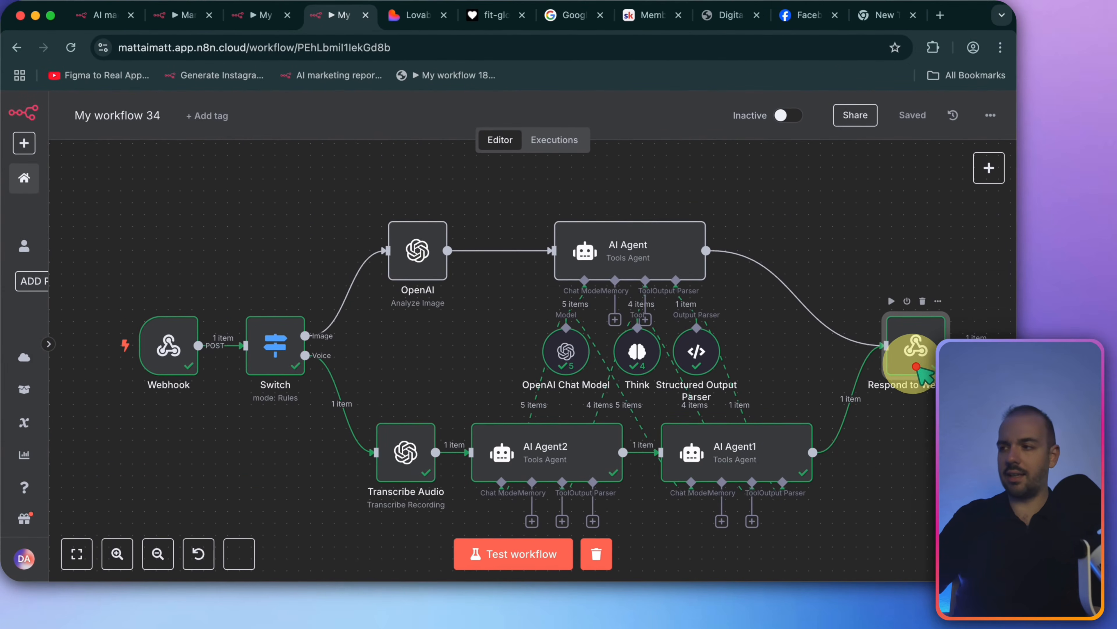
{"action": "double_click", "coordinate": [758, 461]}
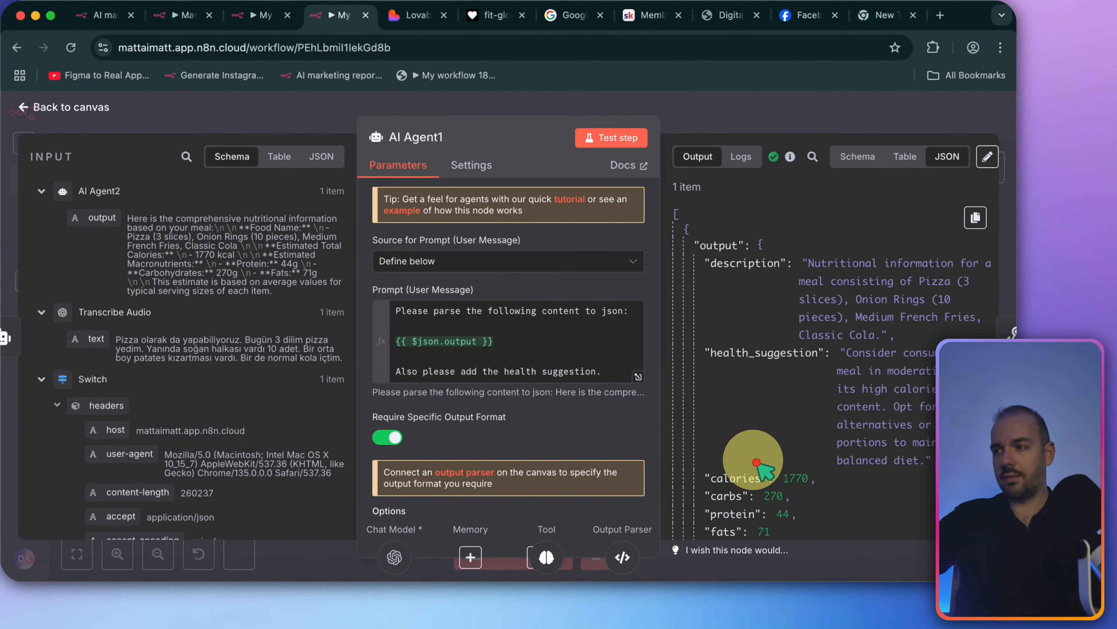
{"action": "scroll", "coordinate": [756, 462], "scroll_direction": "down", "scroll_amount": 3}
{"action": "left_click", "coordinate": [753, 127]}
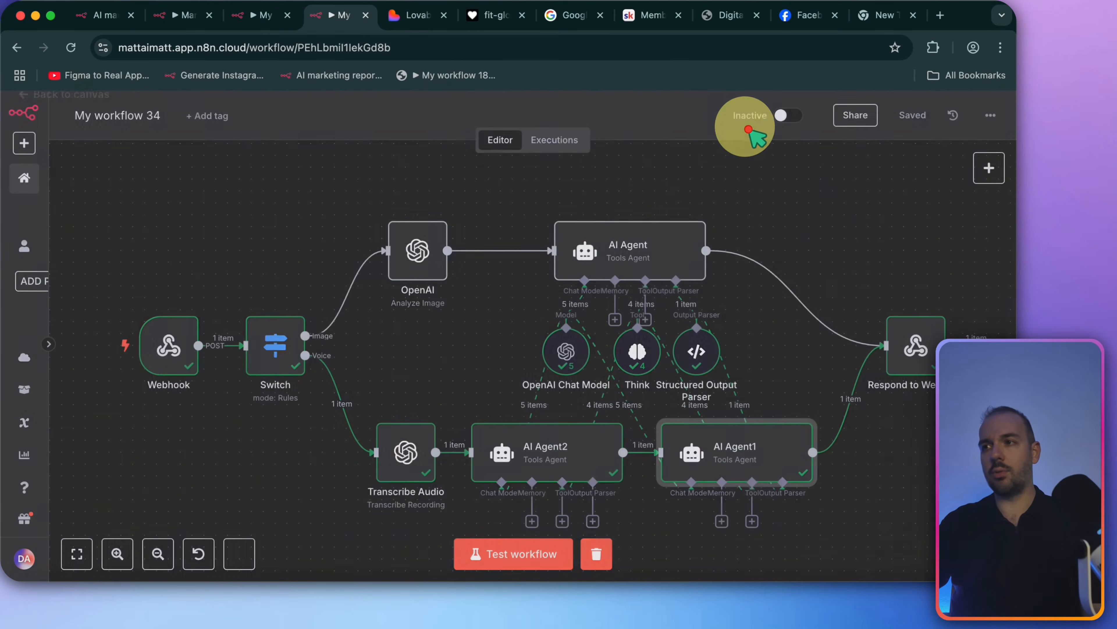
Leave the FitTakip preview and open the Nohutlu Tavuklu Pilav picture from the Google Images results for "tavuklu pilav" in its own tab
{"action": "left_click", "coordinate": [493, 16]}
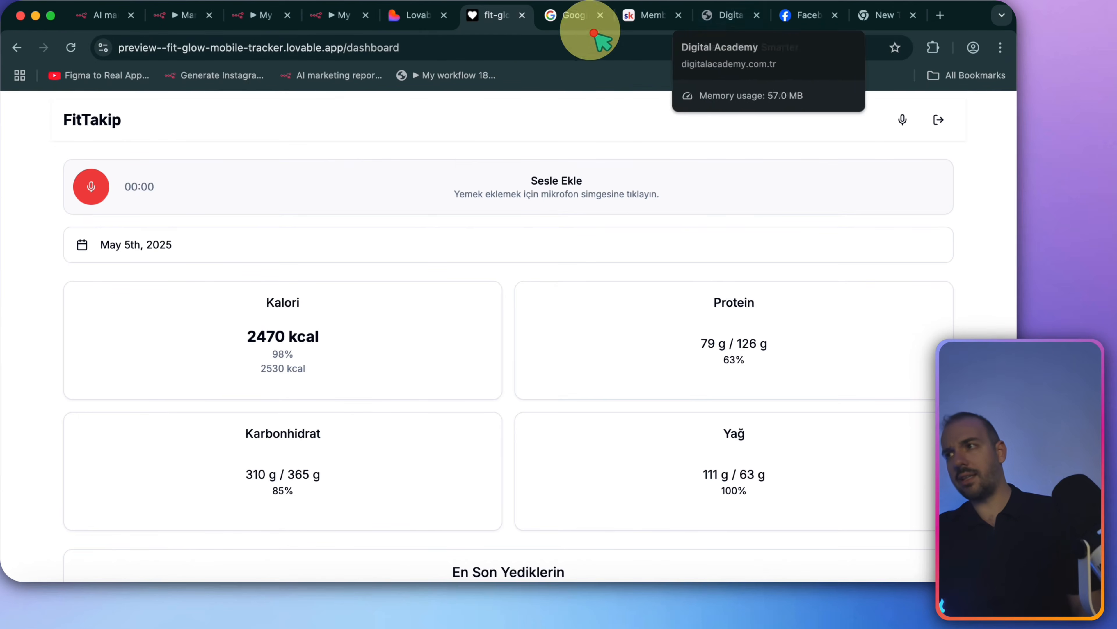
{"action": "left_click", "coordinate": [874, 18]}
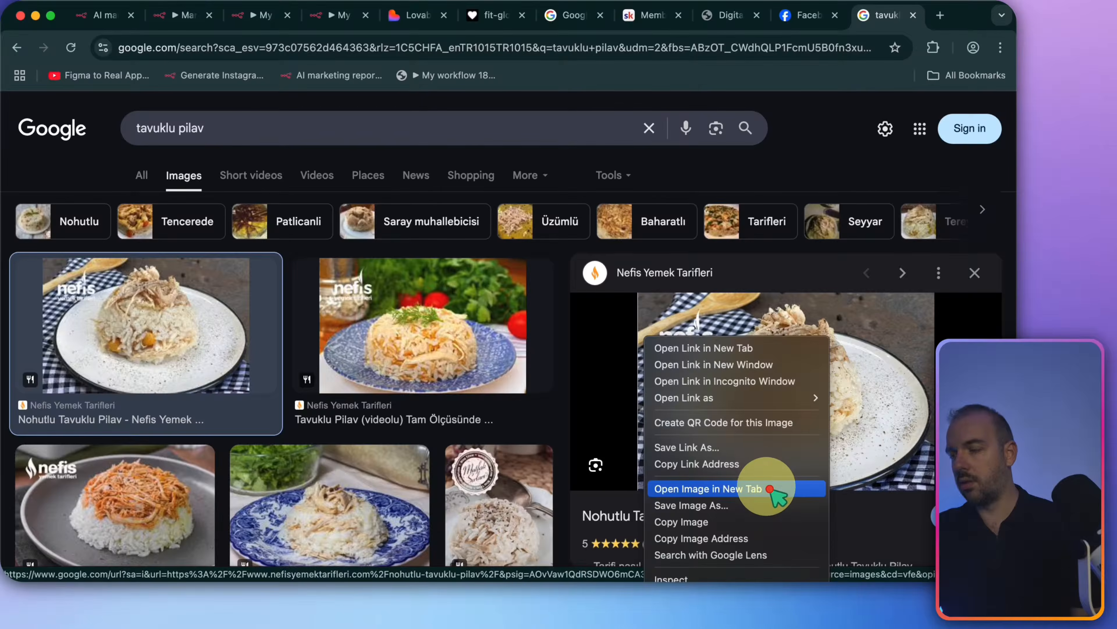
{"action": "left_click", "coordinate": [767, 487]}
{"action": "left_click", "coordinate": [907, 18]}
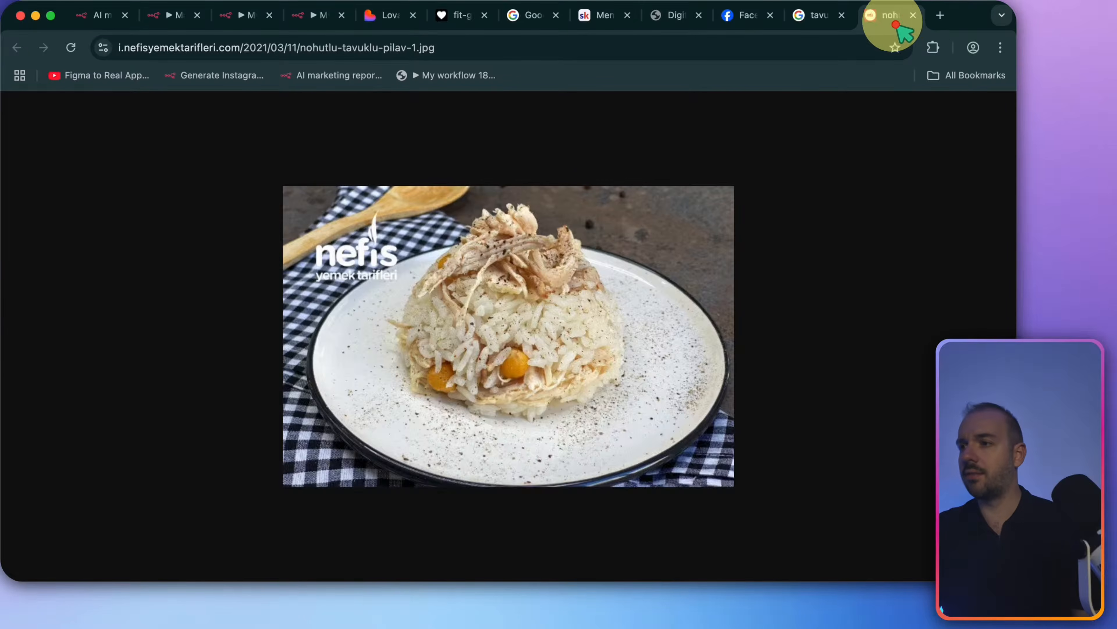
Save the opened pilav picture to Downloads as nohutlu-tavuklu-pilav-1
{"action": "right_click", "coordinate": [574, 276]}
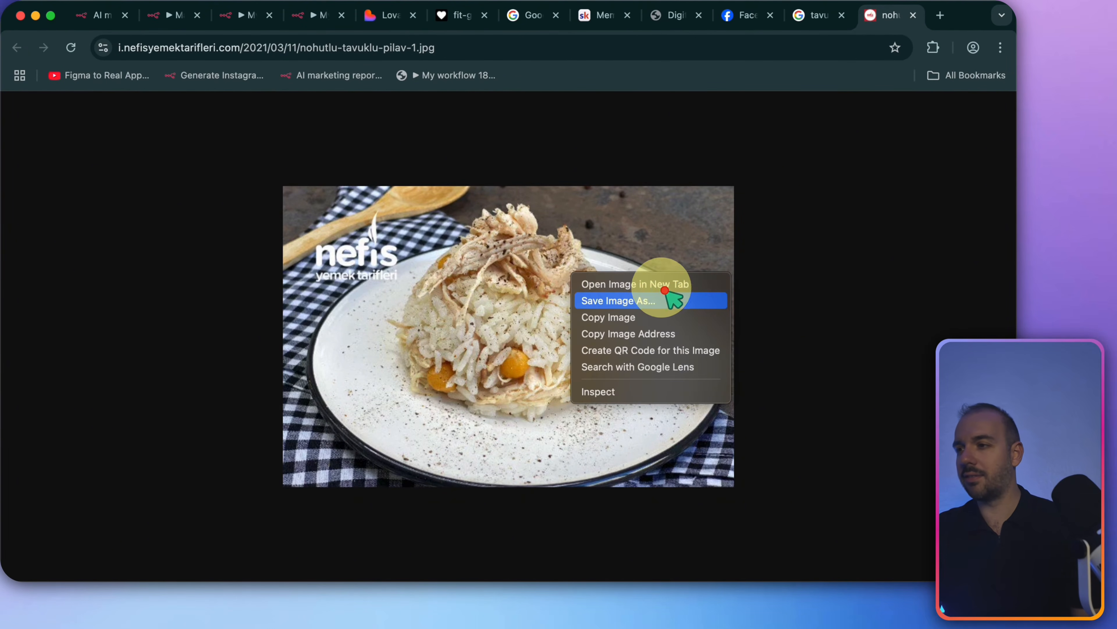
{"action": "left_click", "coordinate": [657, 304]}
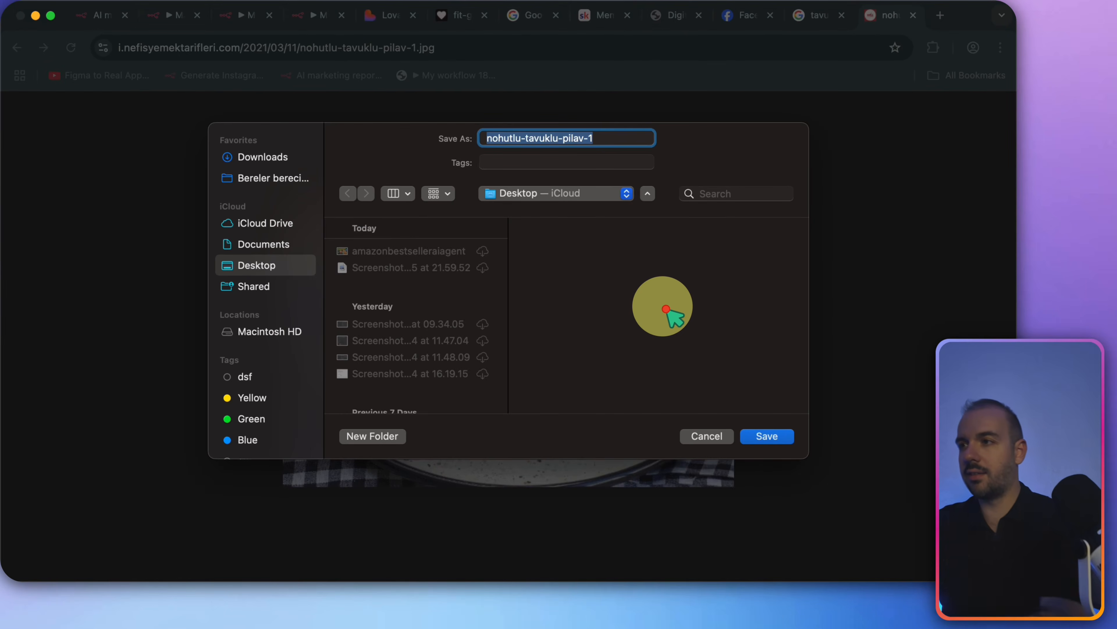
{"action": "key", "text": "Return"}
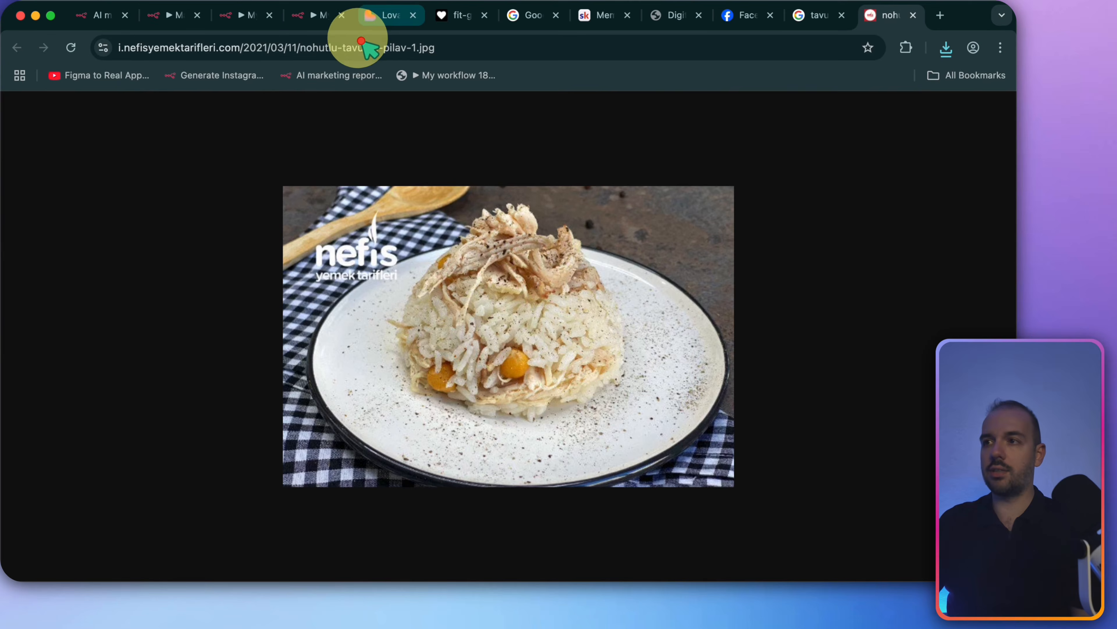
Switch to My workflow 34 in n8n and start a test run that listens for the webhook call
{"action": "left_click", "coordinate": [381, 17]}
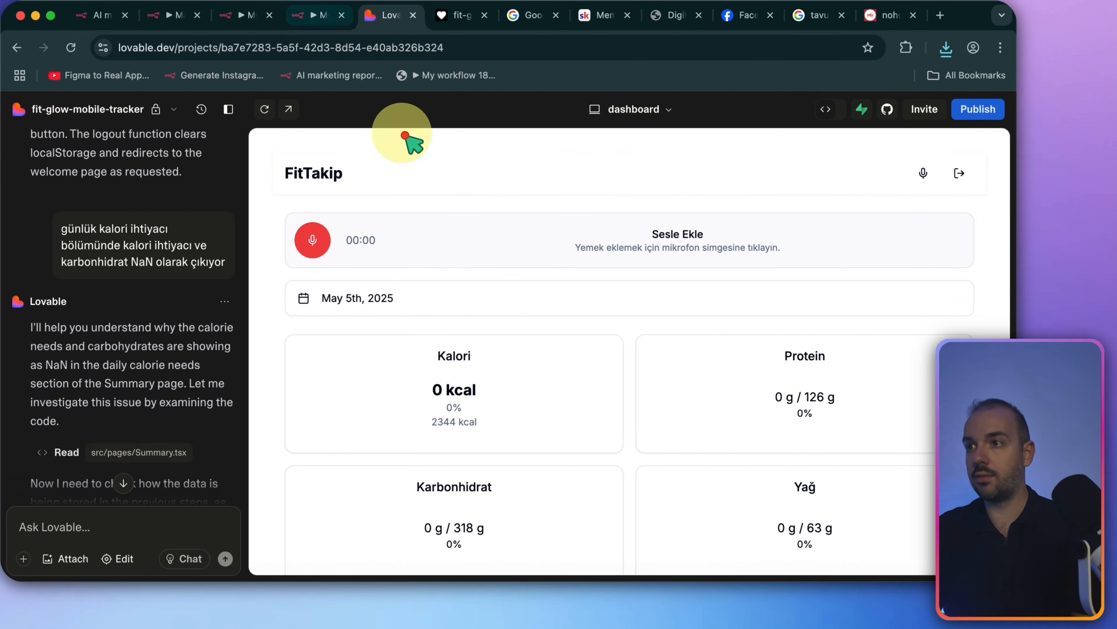
{"action": "left_click", "coordinate": [323, 17]}
{"action": "left_click", "coordinate": [501, 552]}
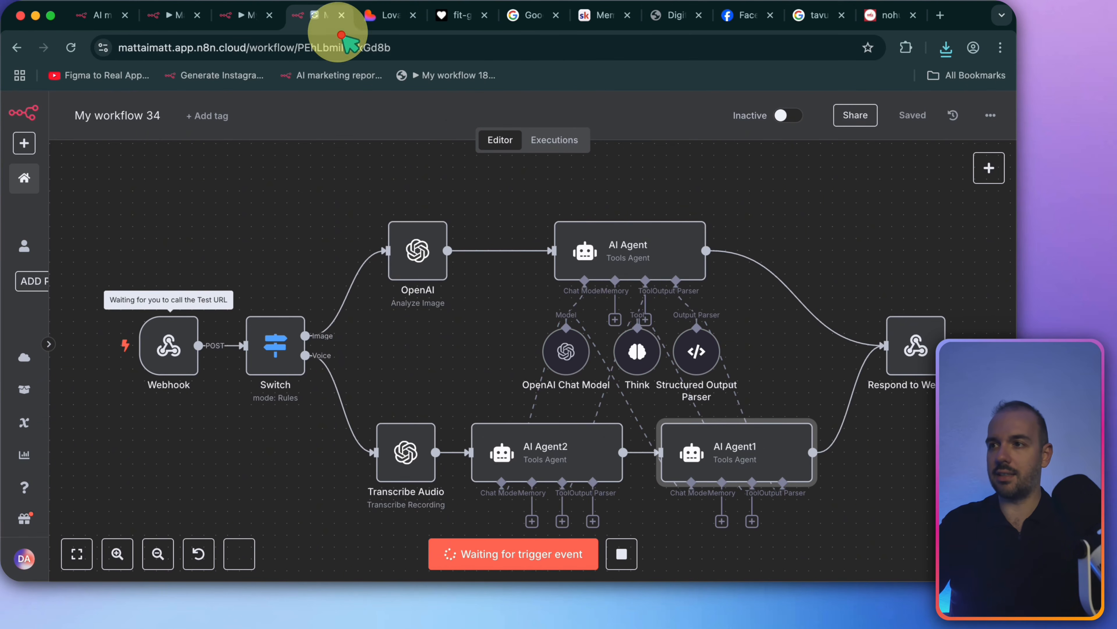
Return to the FitTakip dashboard preview in Lovable and upload nohutlu-tavuklu-pilav-1.webp from Downloads as the food picture
{"action": "left_click", "coordinate": [385, 15]}
{"action": "left_click", "coordinate": [968, 528]}
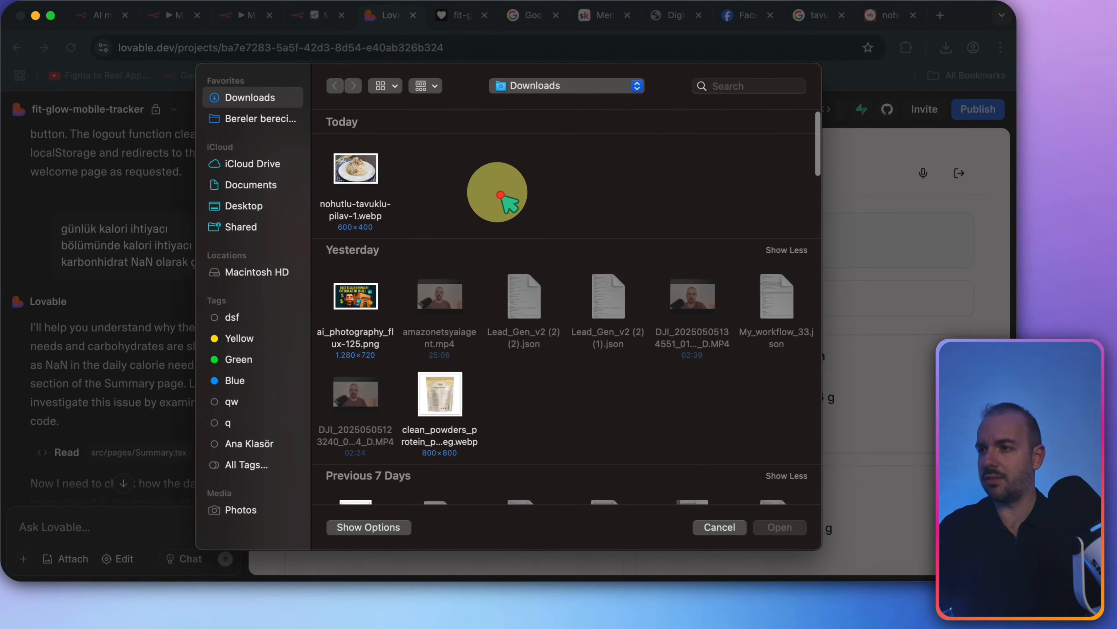
{"action": "double_click", "coordinate": [371, 174]}
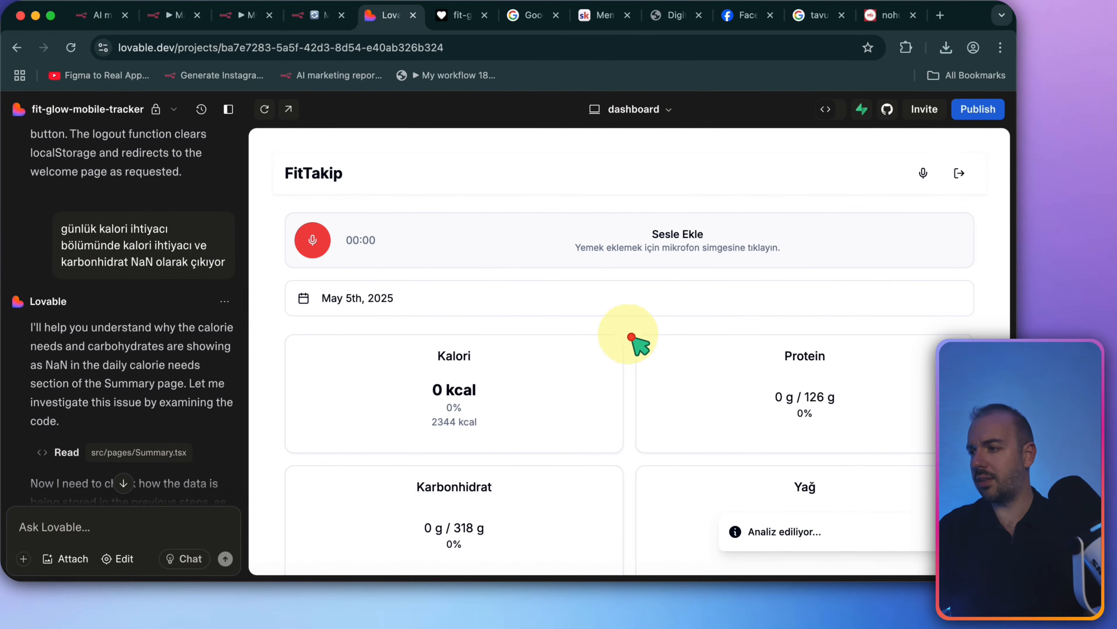
Check the image branch run in n8n, and review the FitTakip dashboard's calorie and macronutrient cards and En Son Yediklerin entry
{"action": "left_click", "coordinate": [325, 15]}
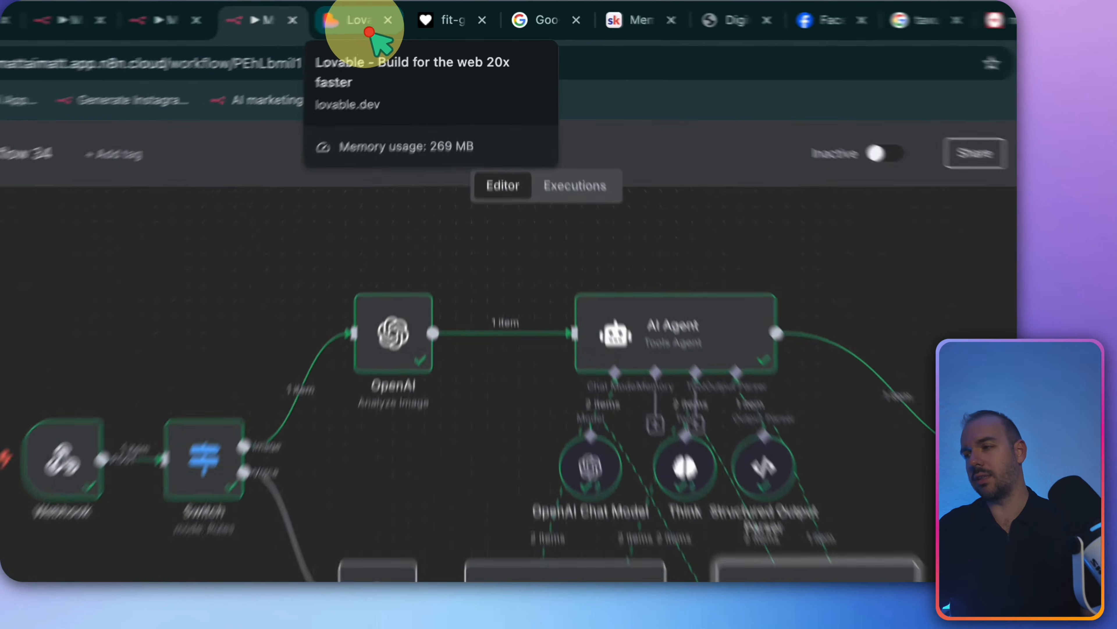
{"action": "left_click", "coordinate": [398, 24]}
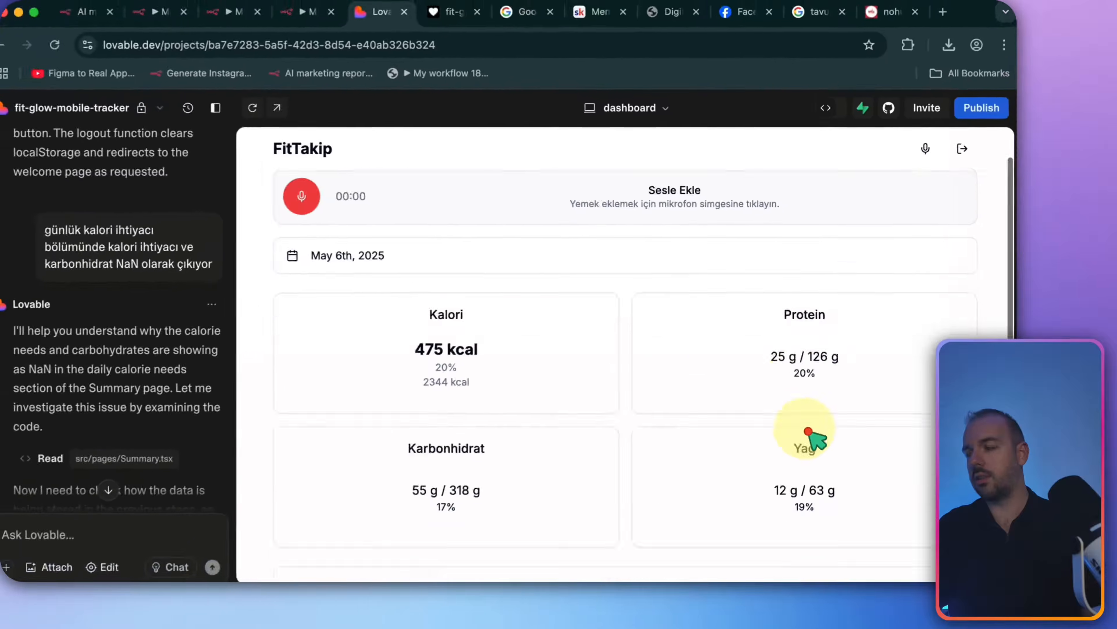
{"action": "scroll", "coordinate": [624, 438], "scroll_direction": "down", "scroll_amount": 5}
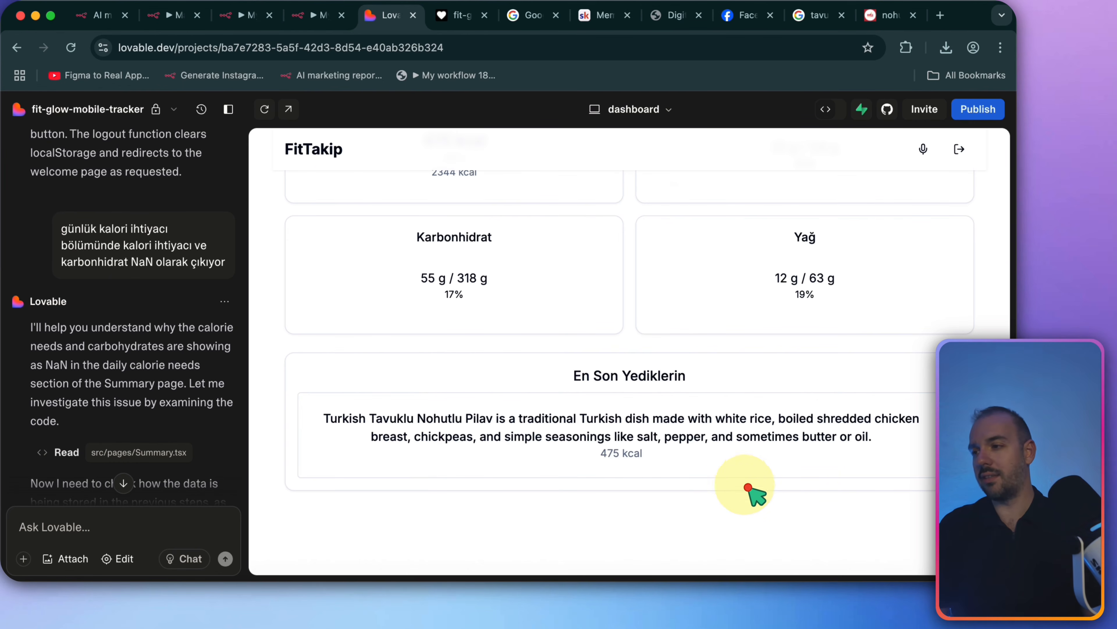
{"action": "scroll", "coordinate": [572, 344], "scroll_direction": "up", "scroll_amount": 3}
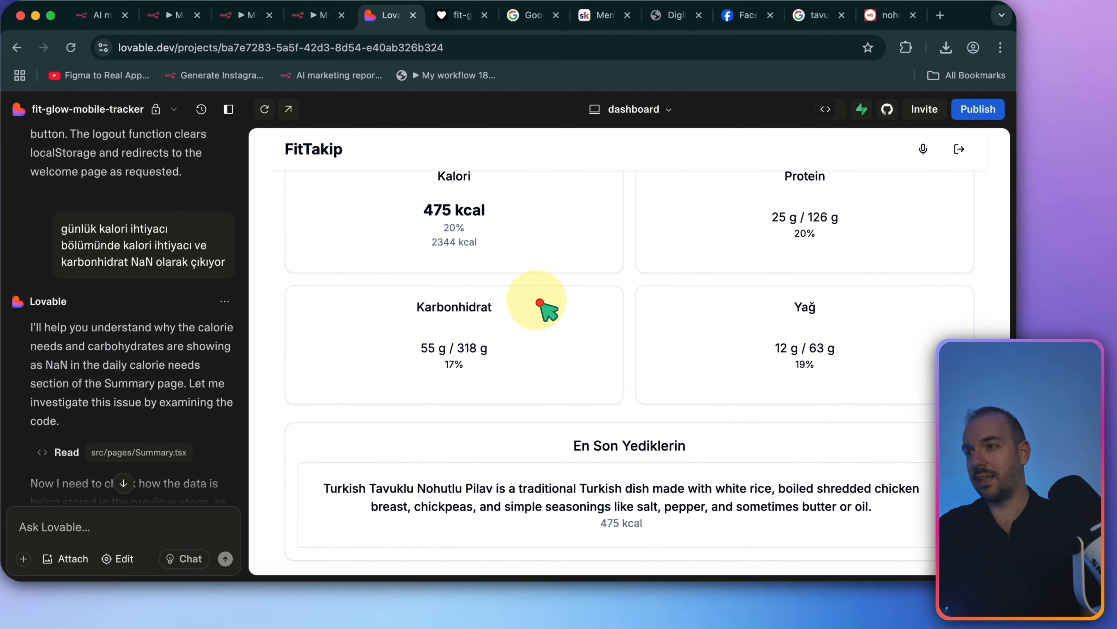
{"action": "scroll", "coordinate": [548, 310], "scroll_direction": "up", "scroll_amount": 1}
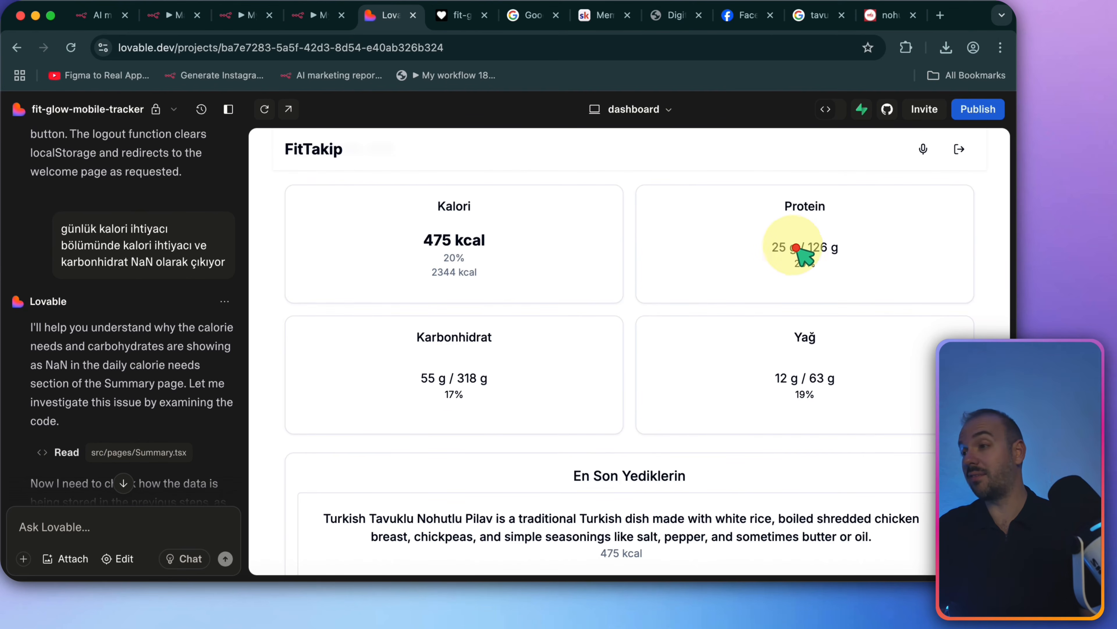
{"action": "scroll", "coordinate": [802, 388], "scroll_direction": "down", "scroll_amount": 2}
{"action": "scroll", "coordinate": [811, 436], "scroll_direction": "down", "scroll_amount": 1}
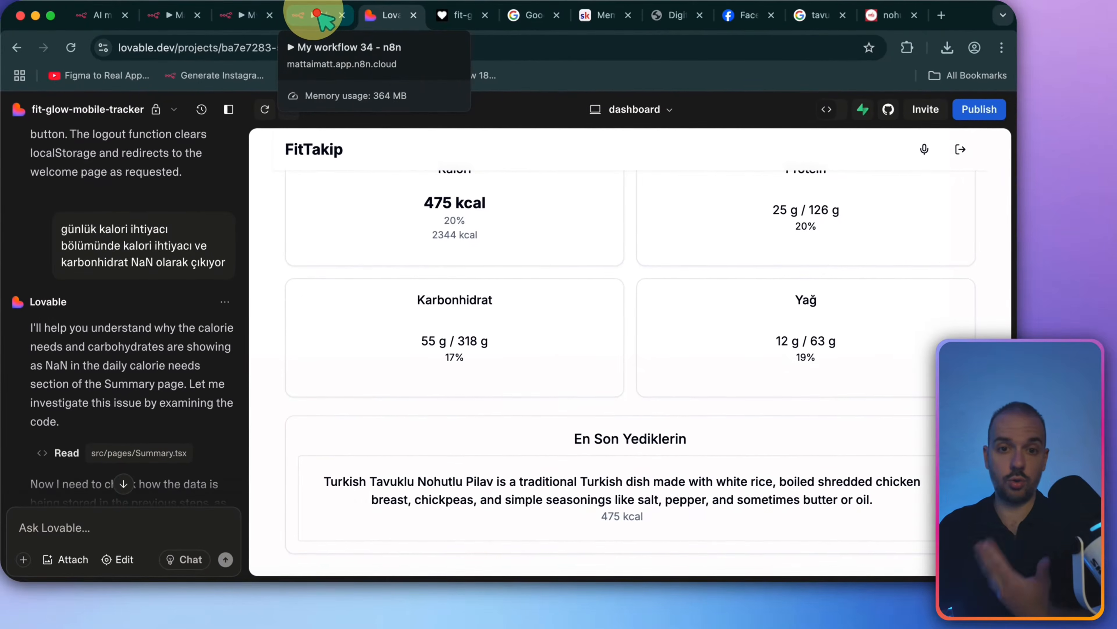
View the image received by the n8n Webhook node and inspect the Switch node's Image routing rule, returning to the canvas
{"action": "left_click", "coordinate": [317, 18]}
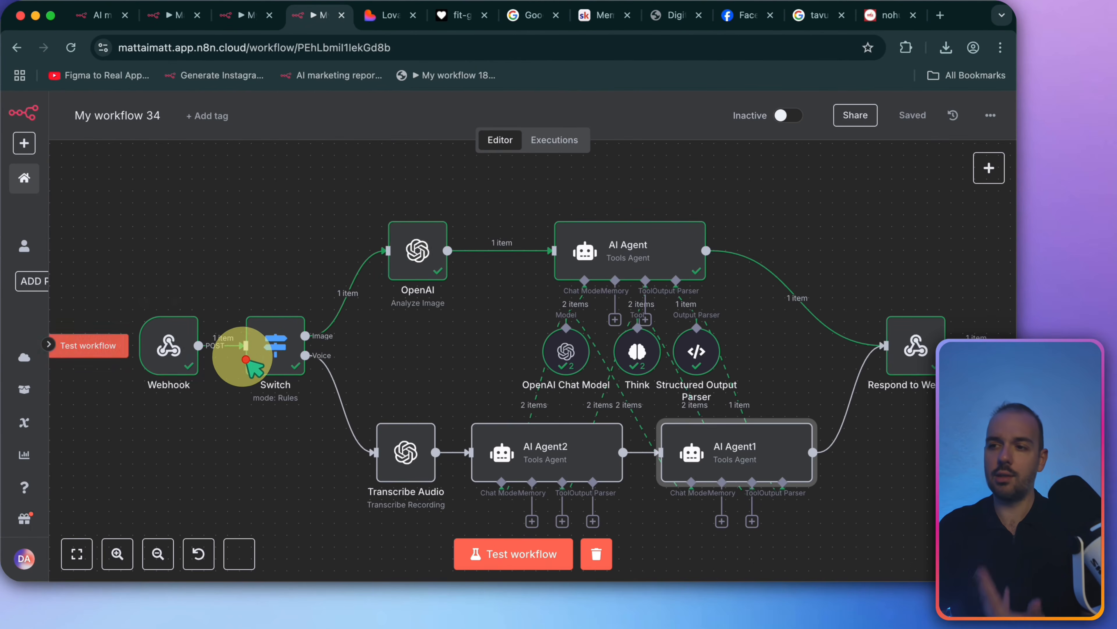
{"action": "left_click", "coordinate": [181, 360]}
{"action": "double_click", "coordinate": [182, 360]}
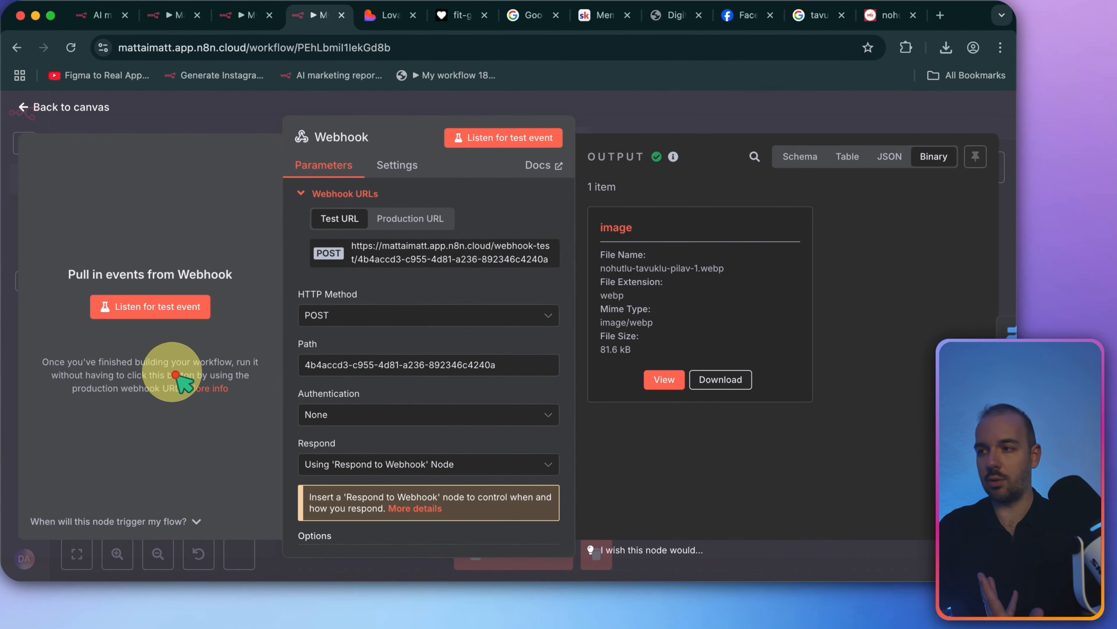
{"action": "left_click", "coordinate": [656, 382]}
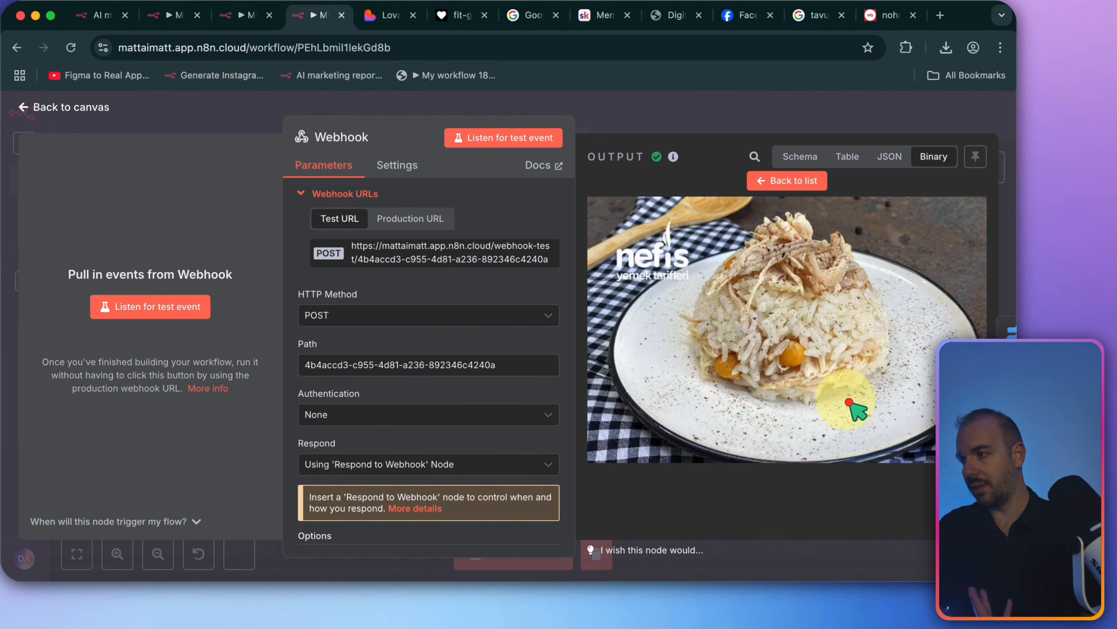
{"action": "left_click", "coordinate": [751, 123]}
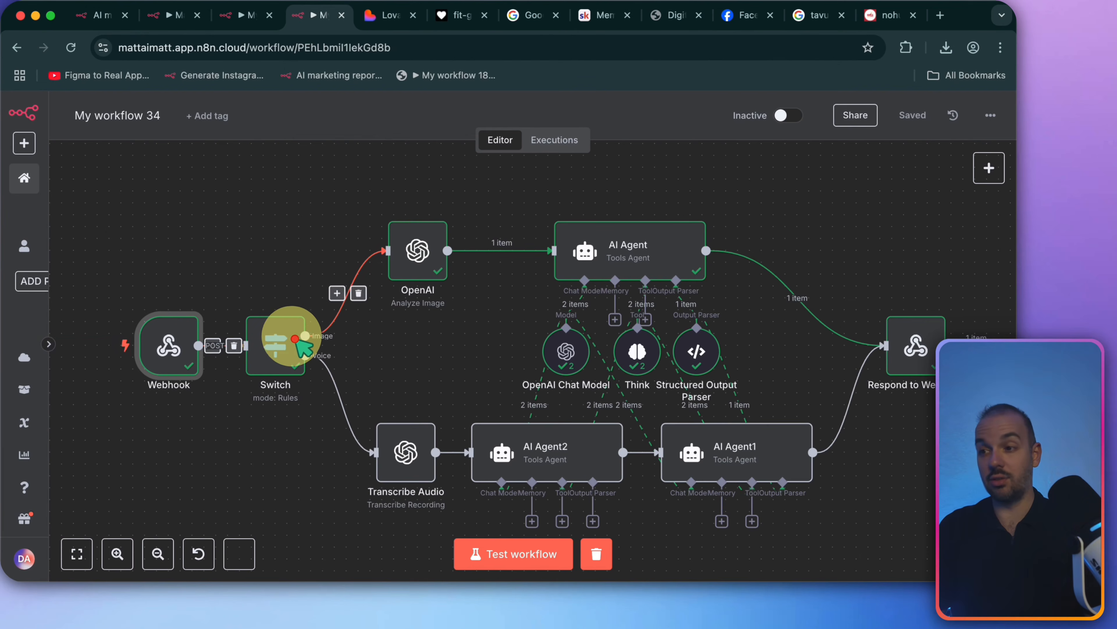
{"action": "double_click", "coordinate": [275, 345]}
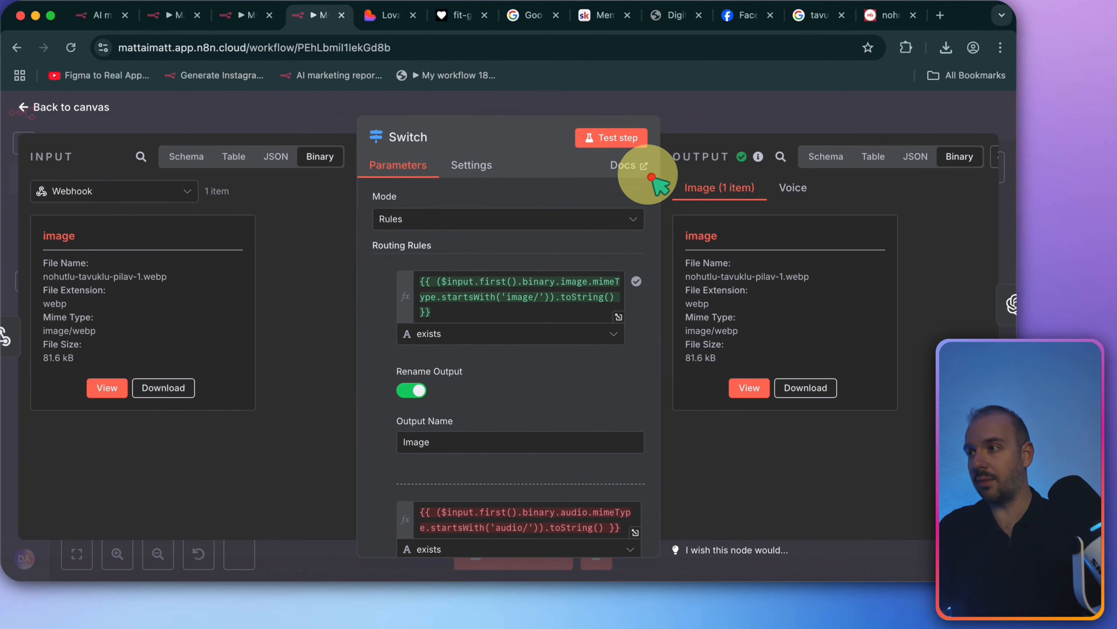
{"action": "left_click", "coordinate": [718, 116]}
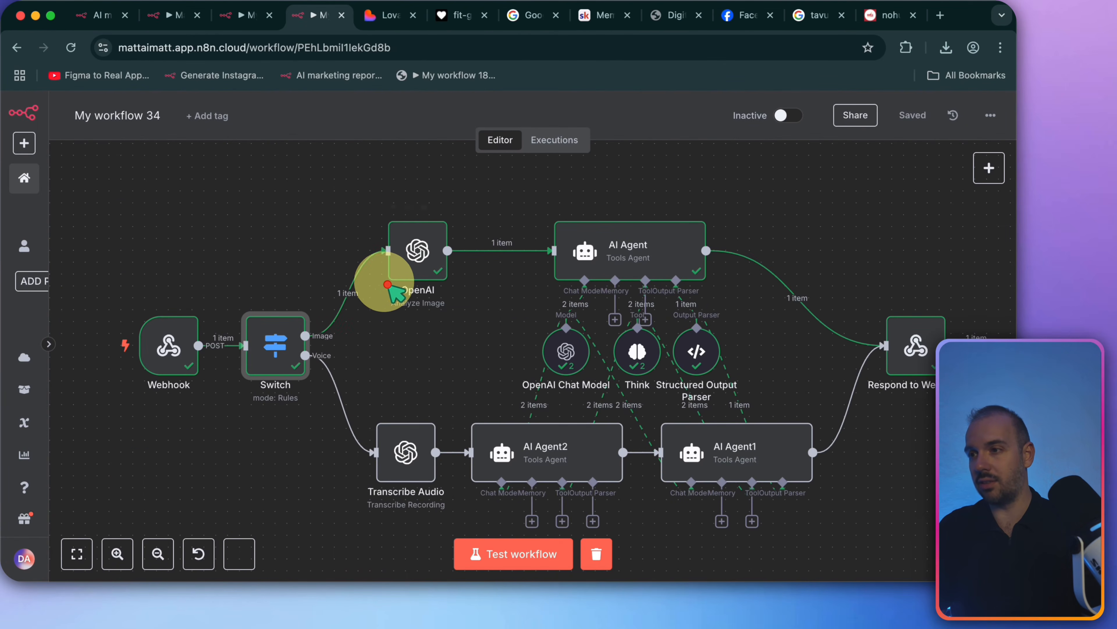
Open the OpenAI Analyze Image node and read its model setting and prompt for food name, calories and macronutrients
{"action": "double_click", "coordinate": [419, 263]}
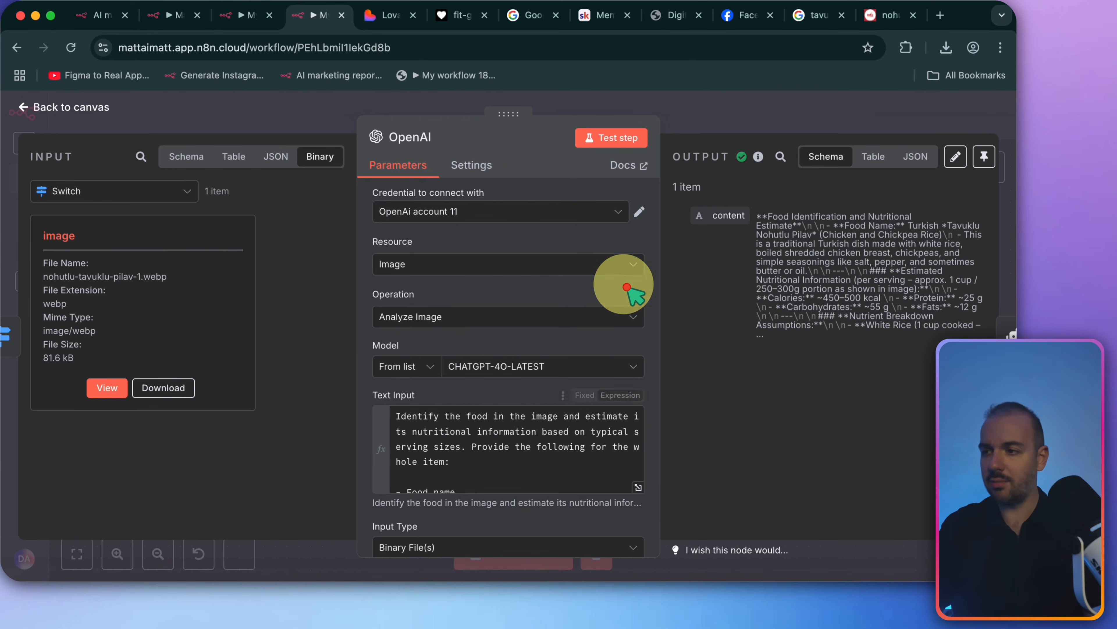
{"action": "scroll", "coordinate": [519, 467], "scroll_direction": "down", "scroll_amount": 5}
{"action": "scroll", "coordinate": [519, 476], "scroll_direction": "up", "scroll_amount": 3}
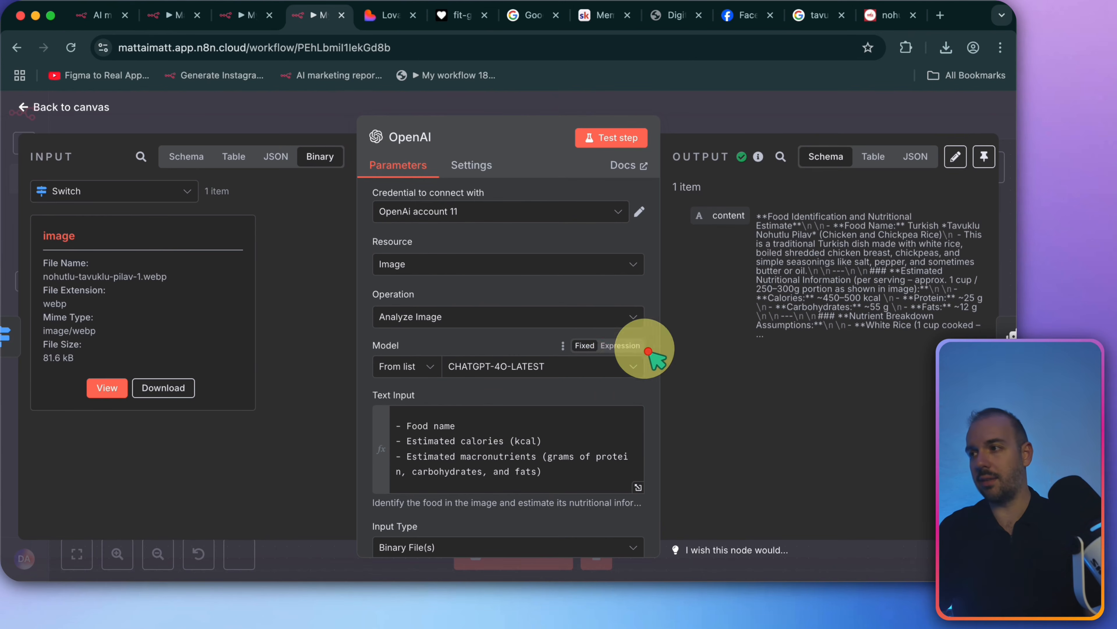
{"action": "scroll", "coordinate": [906, 233], "scroll_direction": "up", "scroll_amount": 5}
{"action": "scroll", "coordinate": [912, 240], "scroll_direction": "right", "scroll_amount": 2}
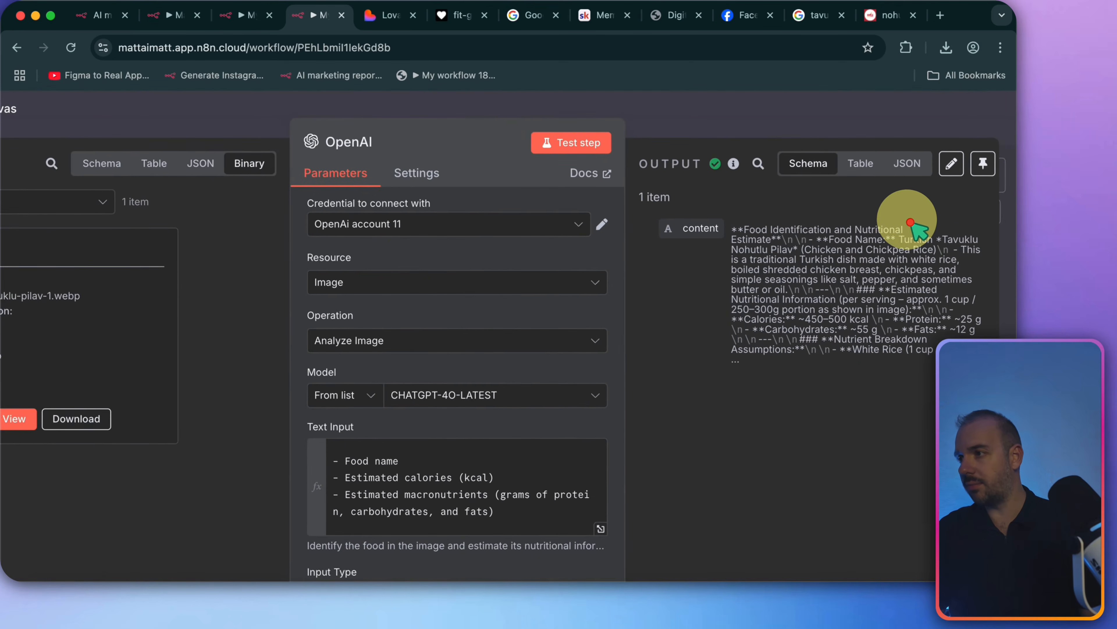
Examine the OpenAI node's output in JSON view through its nutrient breakdown, recheck the node, and return to the canvas
{"action": "left_click", "coordinate": [907, 163]}
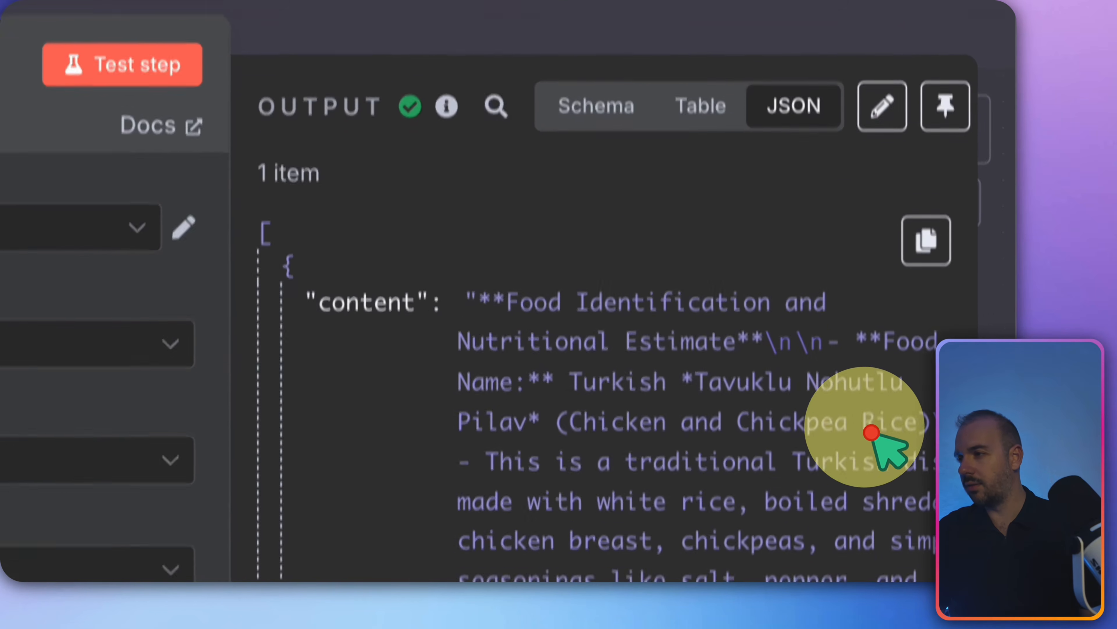
{"action": "scroll", "coordinate": [872, 433], "scroll_direction": "down", "scroll_amount": 3}
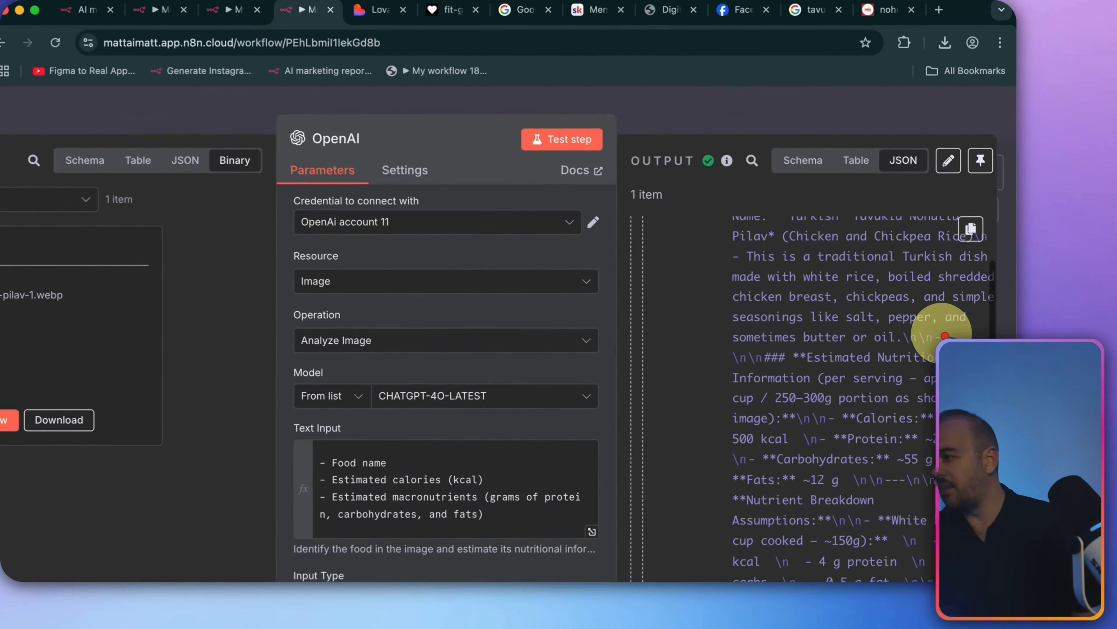
{"action": "scroll", "coordinate": [923, 369], "scroll_direction": "up", "scroll_amount": 2}
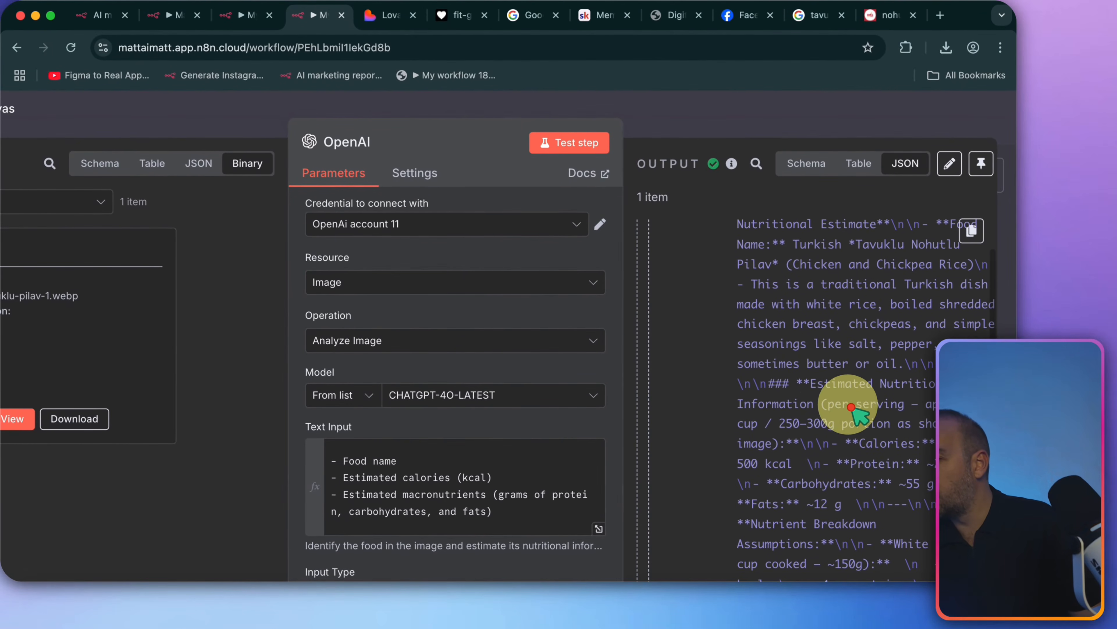
{"action": "scroll", "coordinate": [810, 440], "scroll_direction": "down", "scroll_amount": 1}
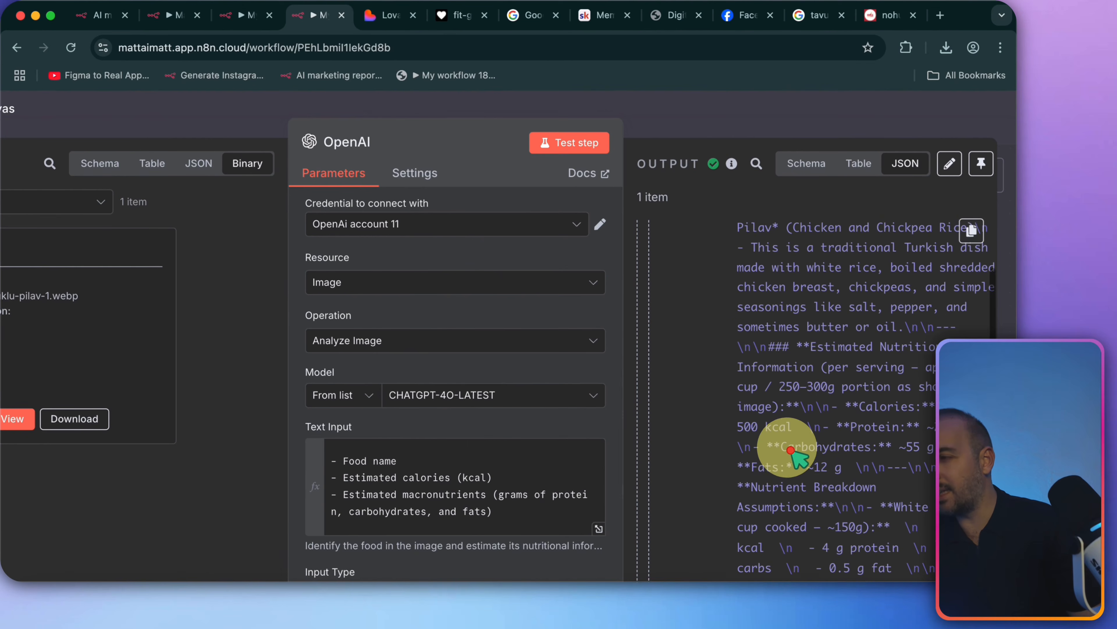
{"action": "scroll", "coordinate": [791, 450], "scroll_direction": "down", "scroll_amount": 1}
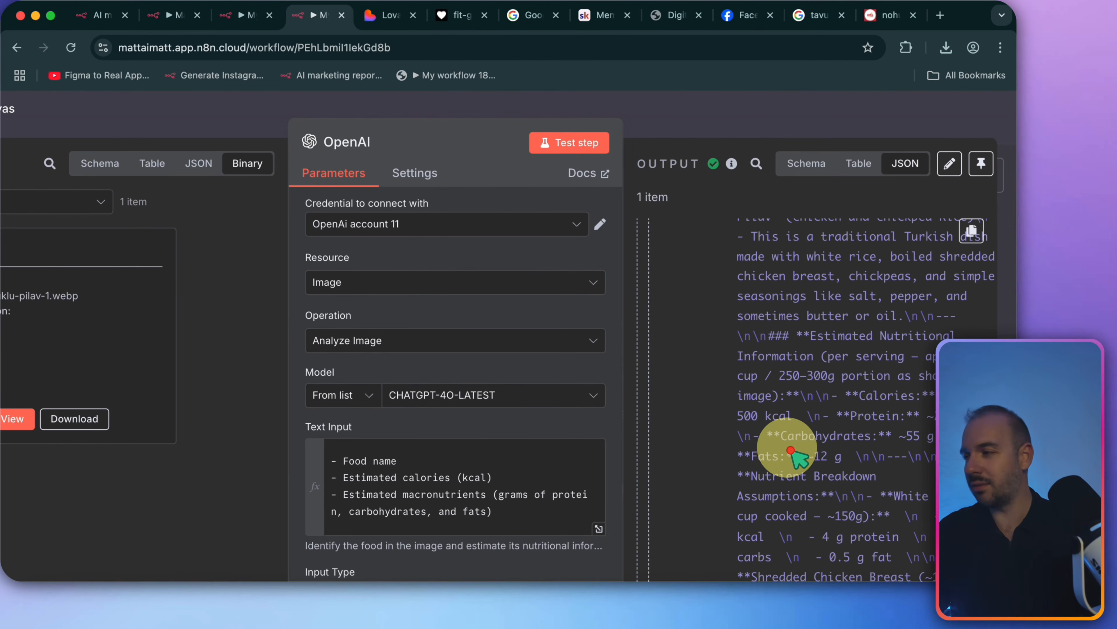
{"action": "scroll", "coordinate": [857, 510], "scroll_direction": "down", "scroll_amount": 1}
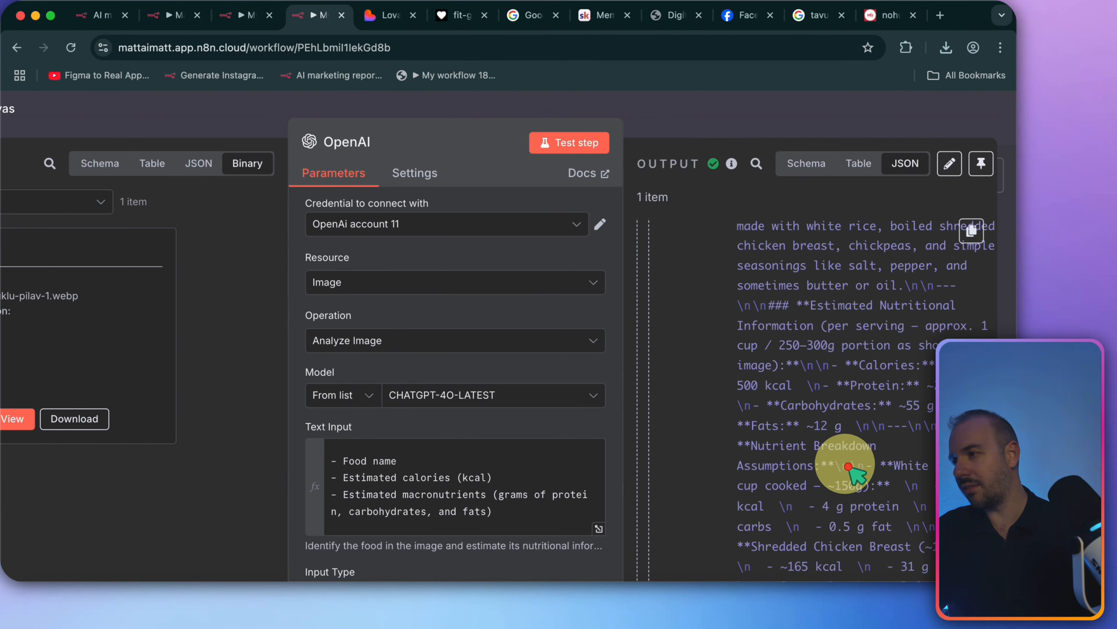
{"action": "scroll", "coordinate": [850, 502], "scroll_direction": "down", "scroll_amount": 2}
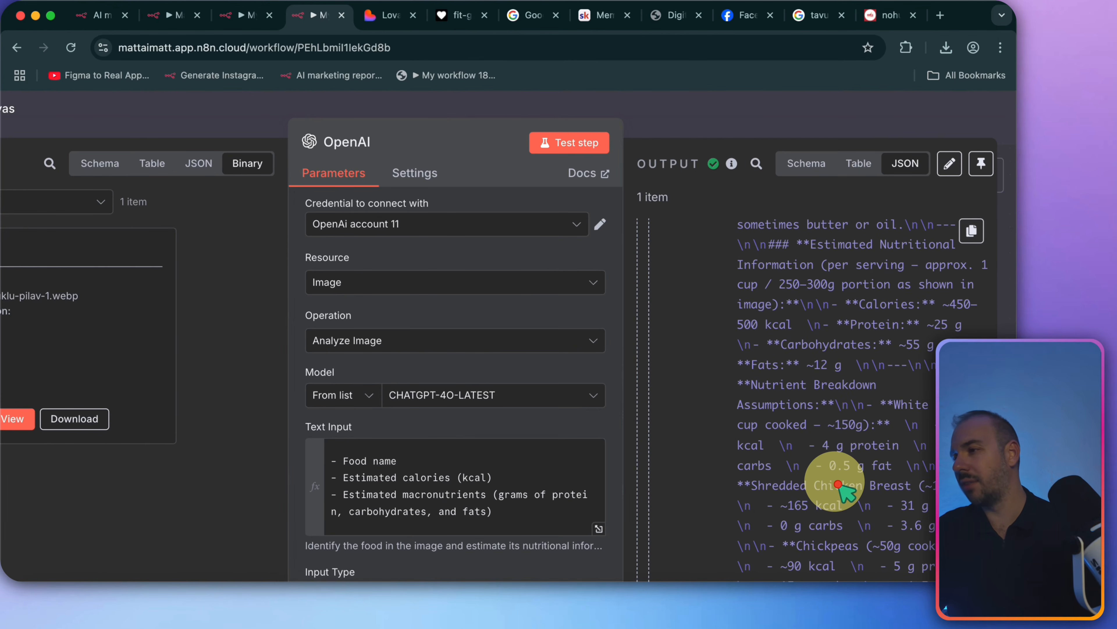
{"action": "scroll", "coordinate": [842, 487], "scroll_direction": "down", "scroll_amount": 1}
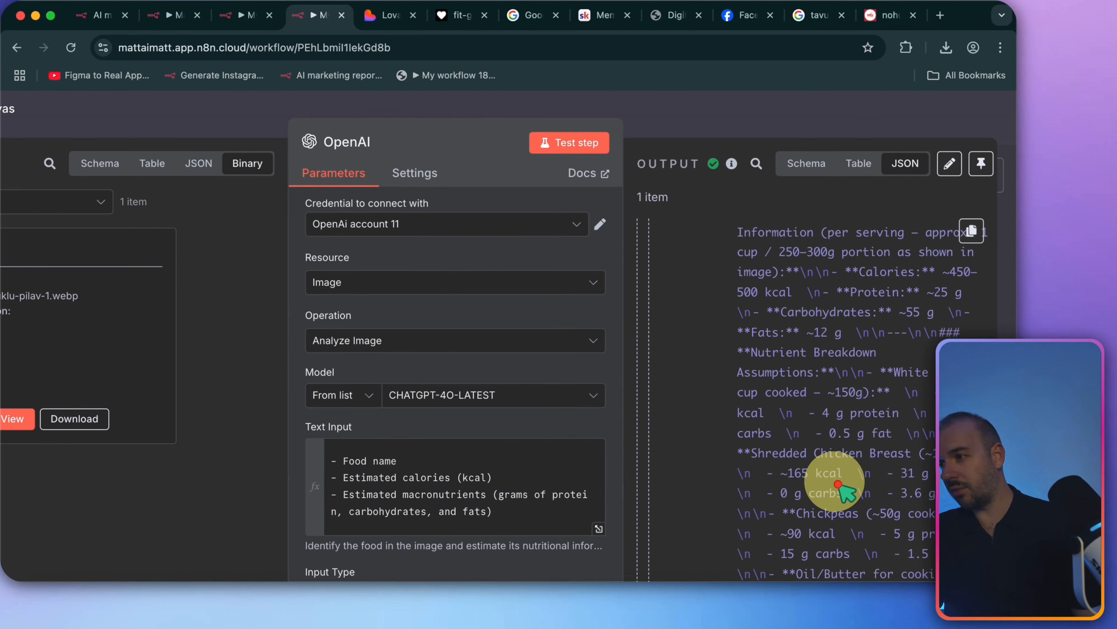
{"action": "scroll", "coordinate": [838, 484], "scroll_direction": "down", "scroll_amount": 1}
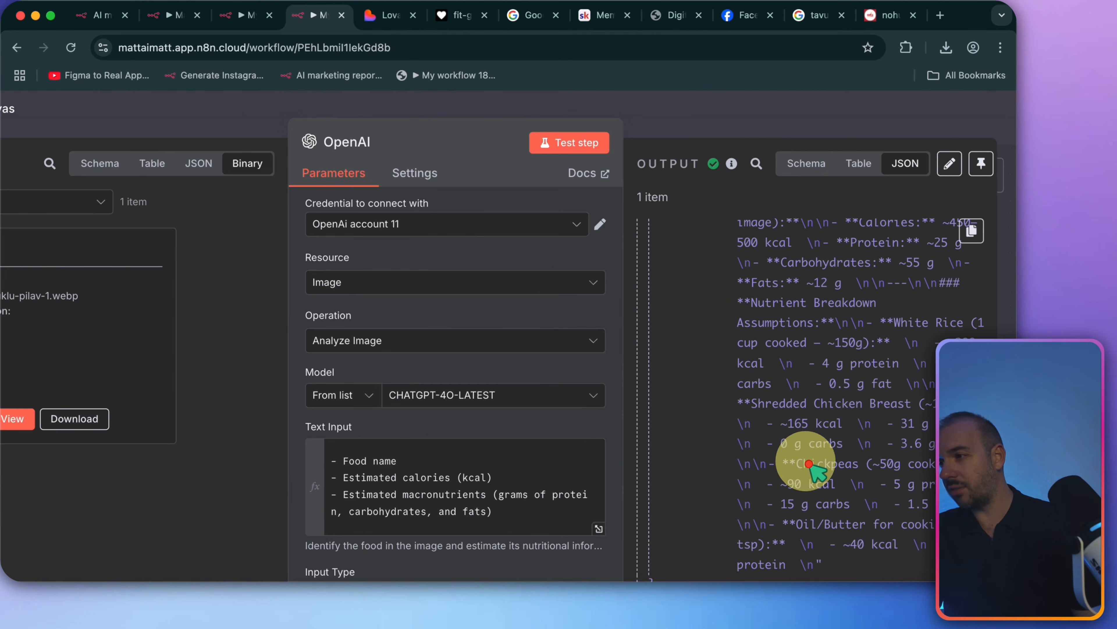
{"action": "scroll", "coordinate": [770, 480], "scroll_direction": "down", "scroll_amount": 1}
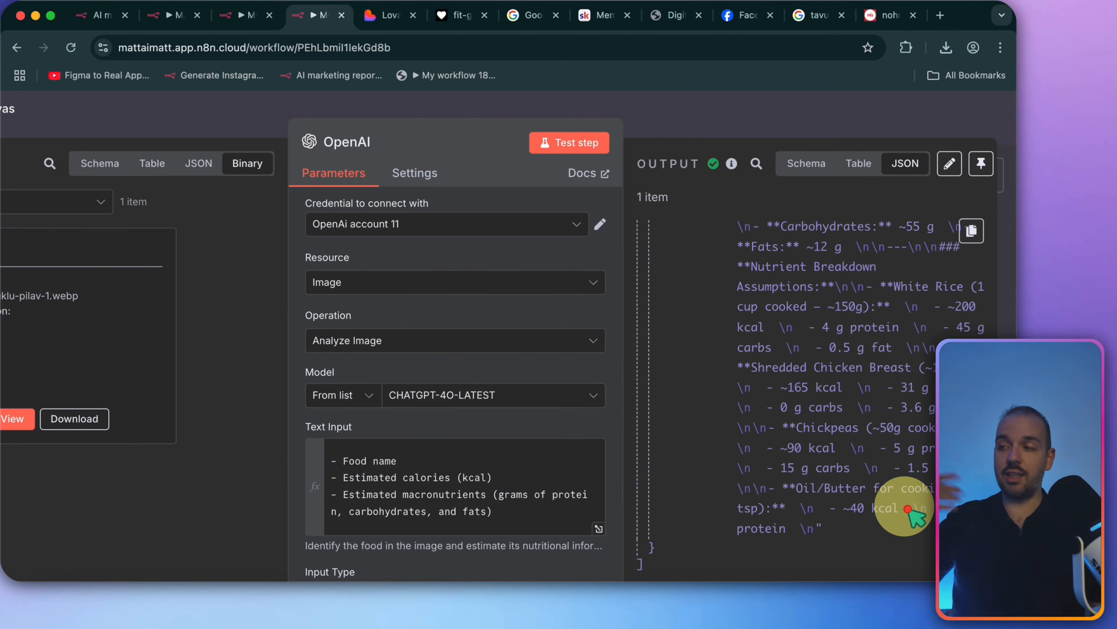
{"action": "left_click", "coordinate": [788, 131]}
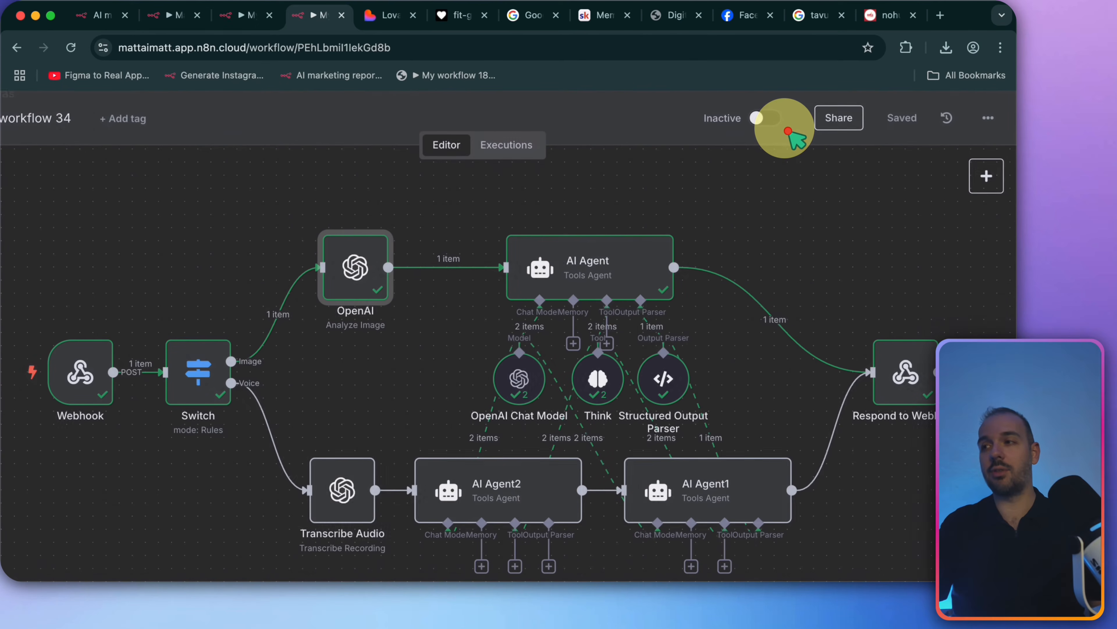
{"action": "double_click", "coordinate": [352, 264]}
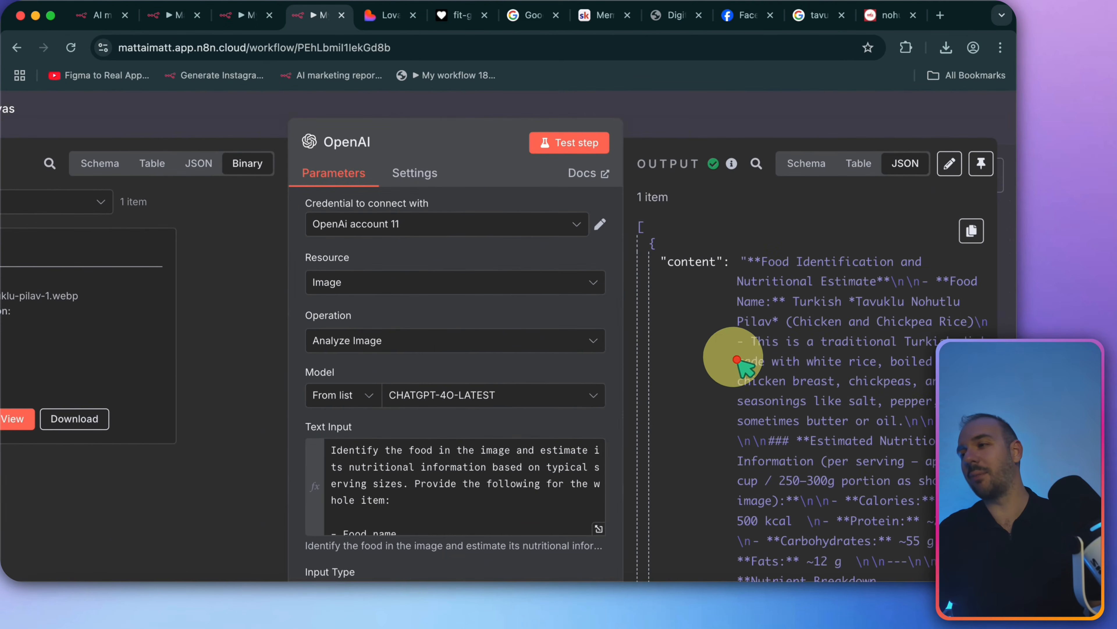
{"action": "left_click", "coordinate": [759, 136]}
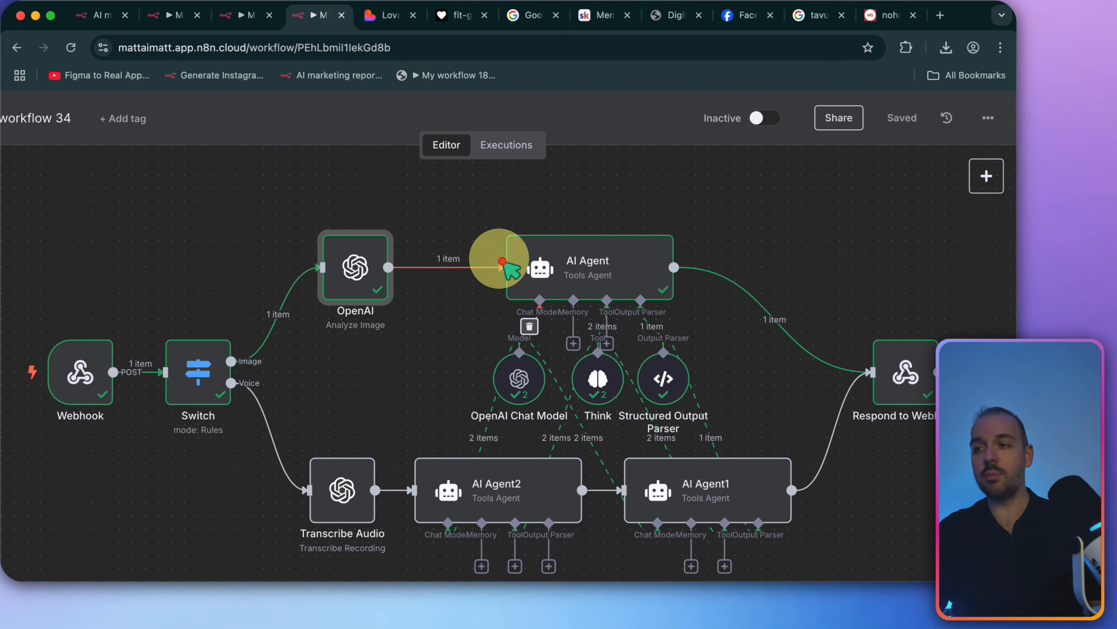
Open the AI Agent node on the image branch, compare its parsing prompt with the JSON output fields, and return to the canvas
{"action": "left_click", "coordinate": [569, 279]}
{"action": "double_click", "coordinate": [570, 278]}
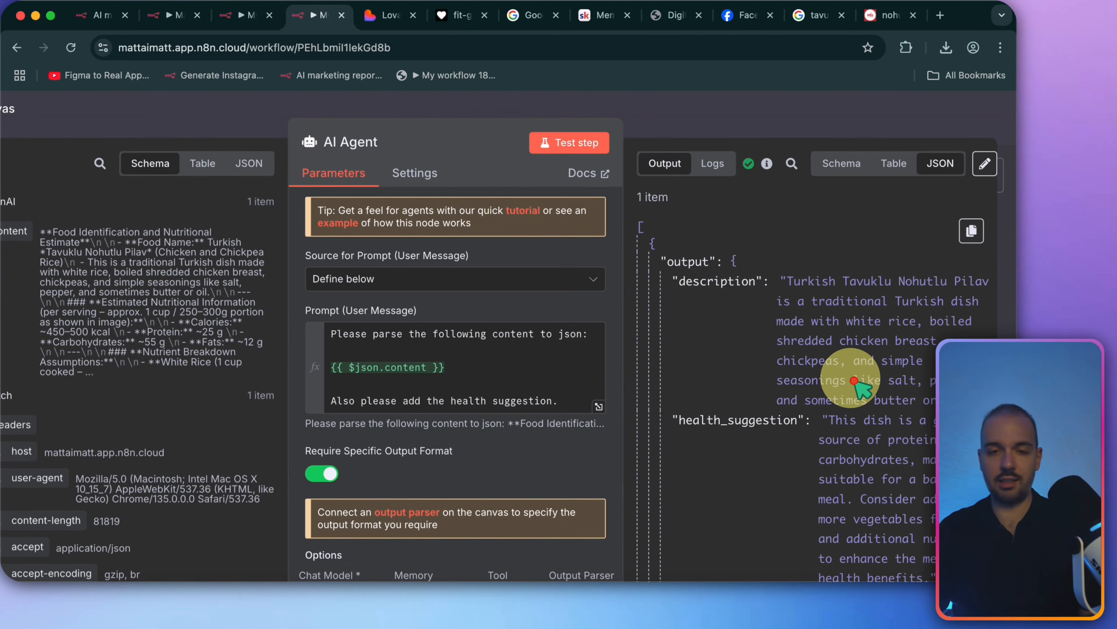
{"action": "scroll", "coordinate": [854, 380], "scroll_direction": "down", "scroll_amount": 2}
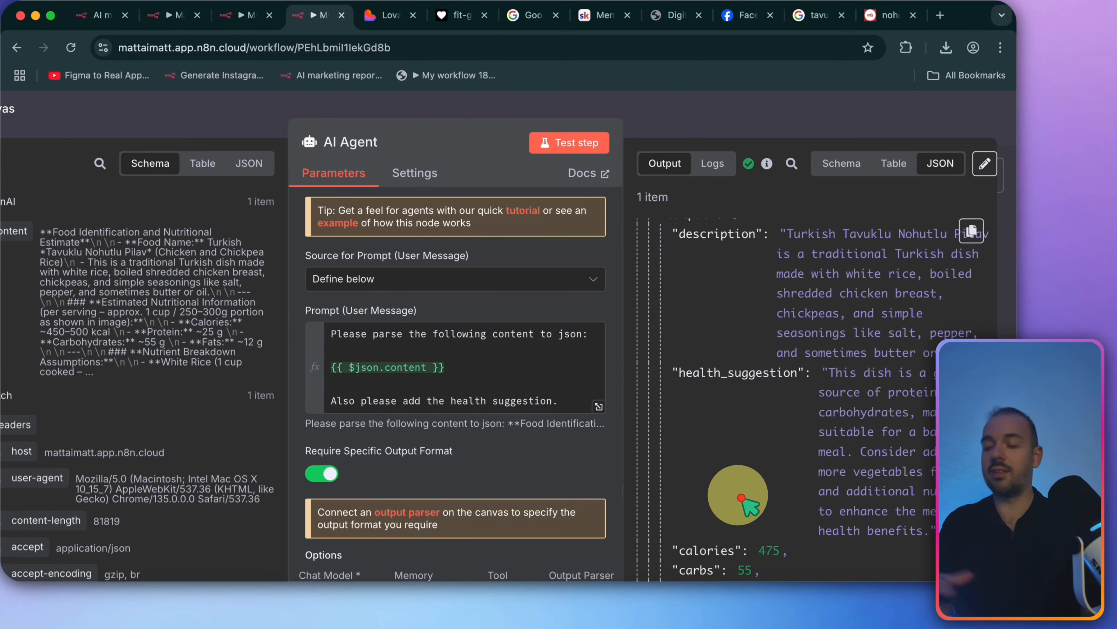
{"action": "scroll", "coordinate": [747, 493], "scroll_direction": "down", "scroll_amount": 3}
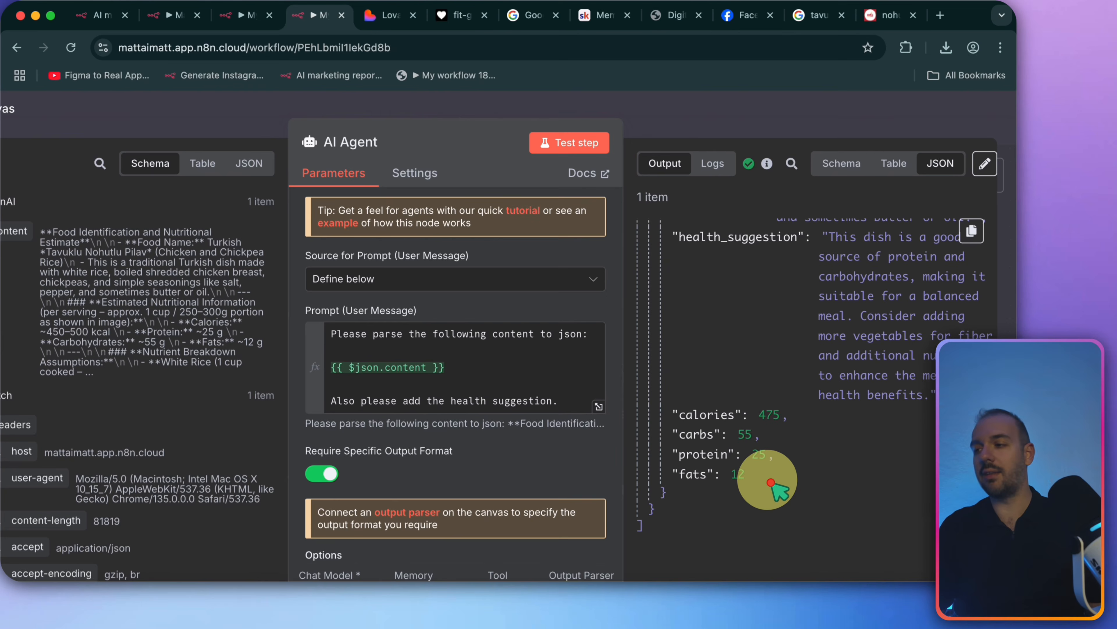
{"action": "scroll", "coordinate": [771, 483], "scroll_direction": "up", "scroll_amount": 4}
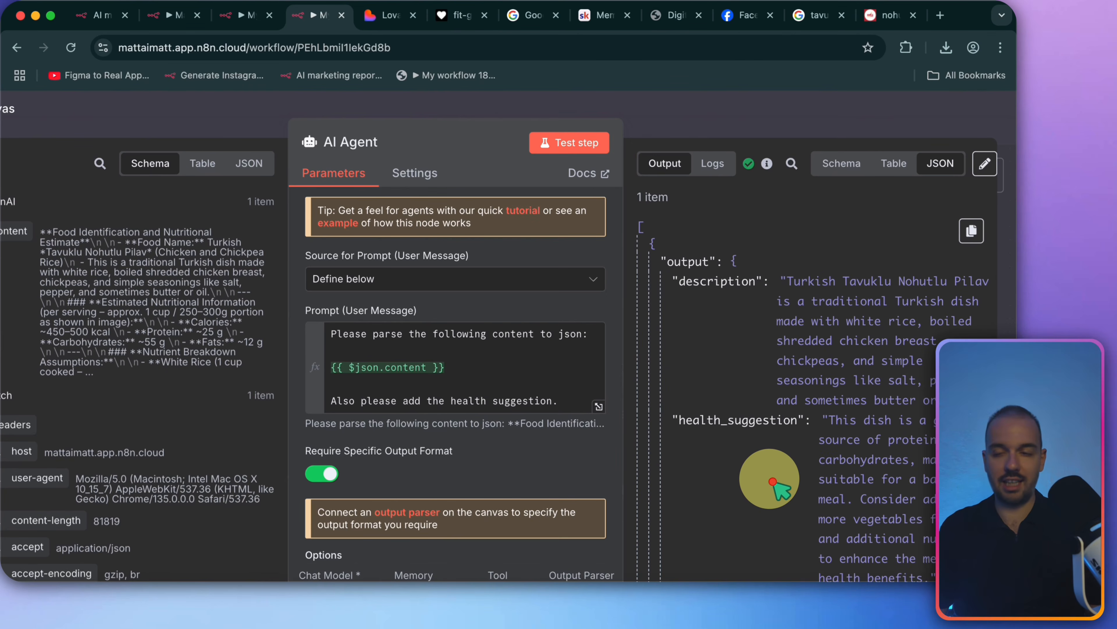
{"action": "scroll", "coordinate": [773, 481], "scroll_direction": "down", "scroll_amount": 2}
{"action": "scroll", "coordinate": [773, 481], "scroll_direction": "down", "scroll_amount": 3}
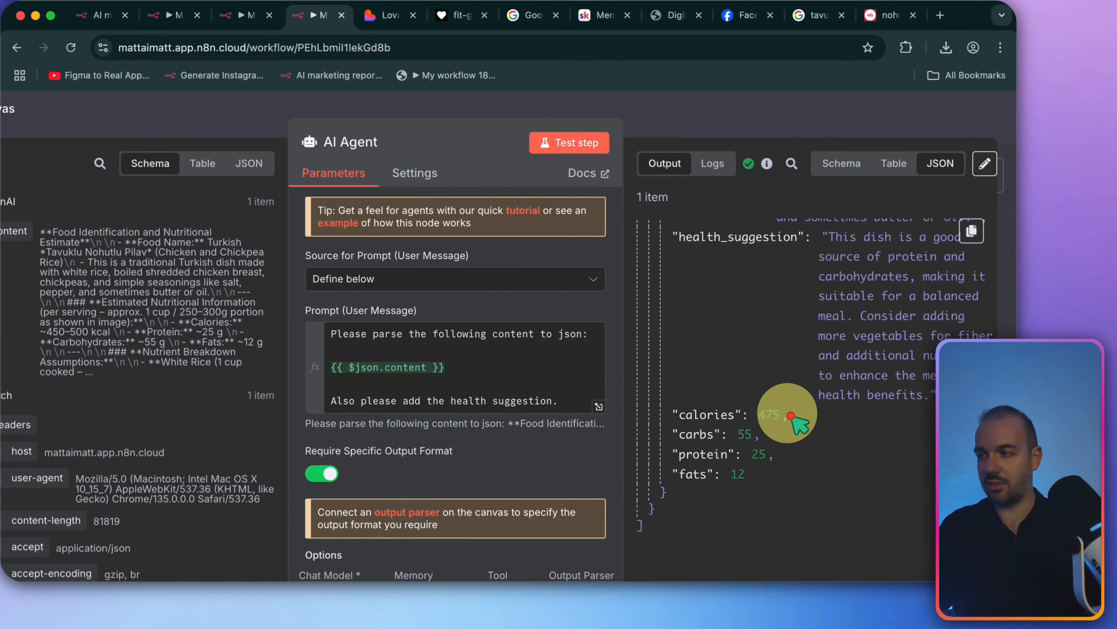
{"action": "scroll", "coordinate": [774, 413], "scroll_direction": "up", "scroll_amount": 4}
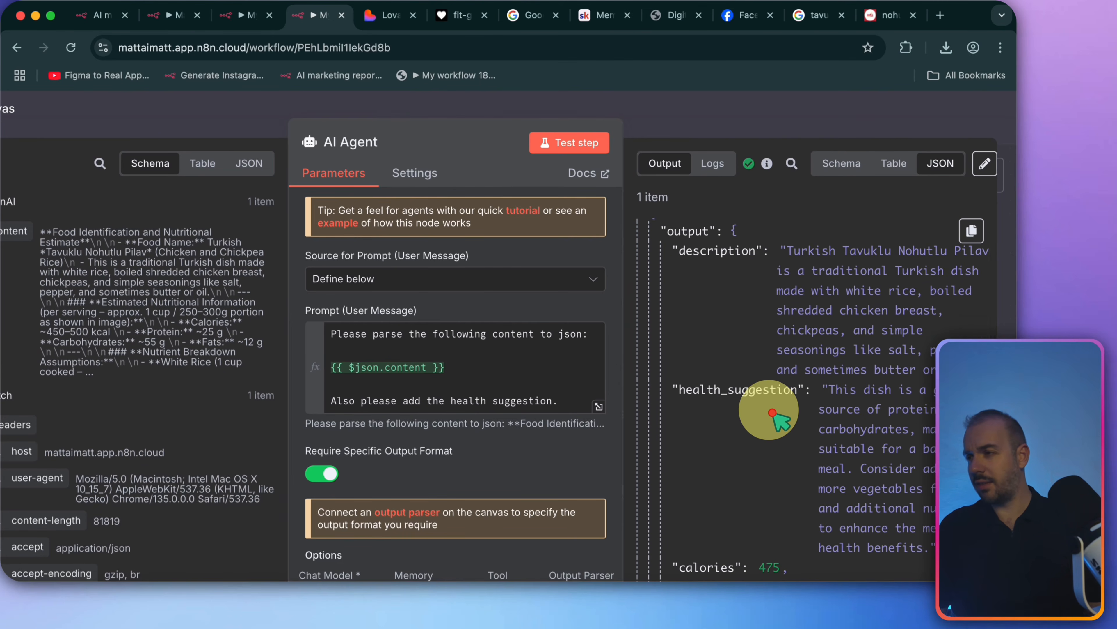
{"action": "scroll", "coordinate": [773, 412], "scroll_direction": "up", "scroll_amount": 1}
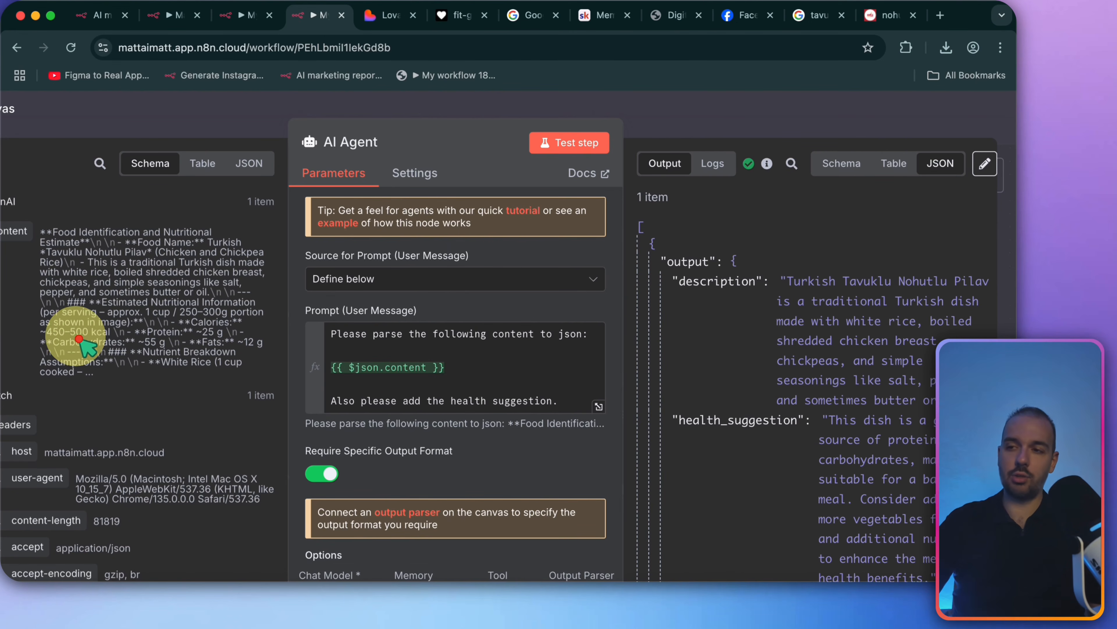
{"action": "scroll", "coordinate": [689, 332], "scroll_direction": "down", "scroll_amount": 5}
{"action": "left_click", "coordinate": [776, 134]}
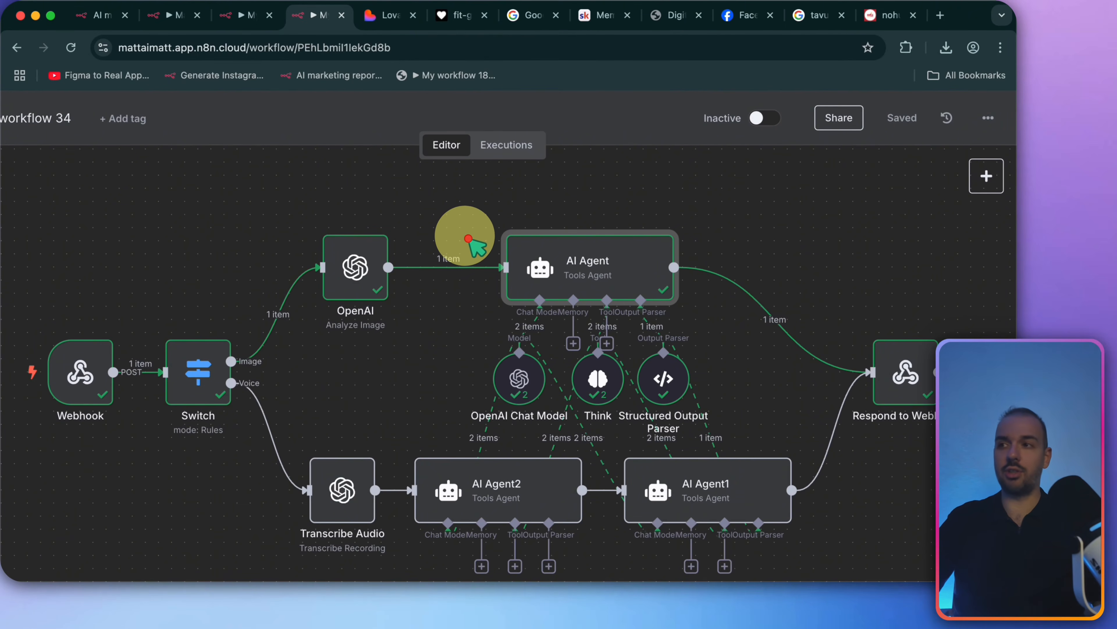
Switch to the Lovable project and review the FitTakip dashboard's Kalori, Protein, Karbonhidrat and Yağ cards and the En Son Yediklerin entry
{"action": "left_click", "coordinate": [389, 16]}
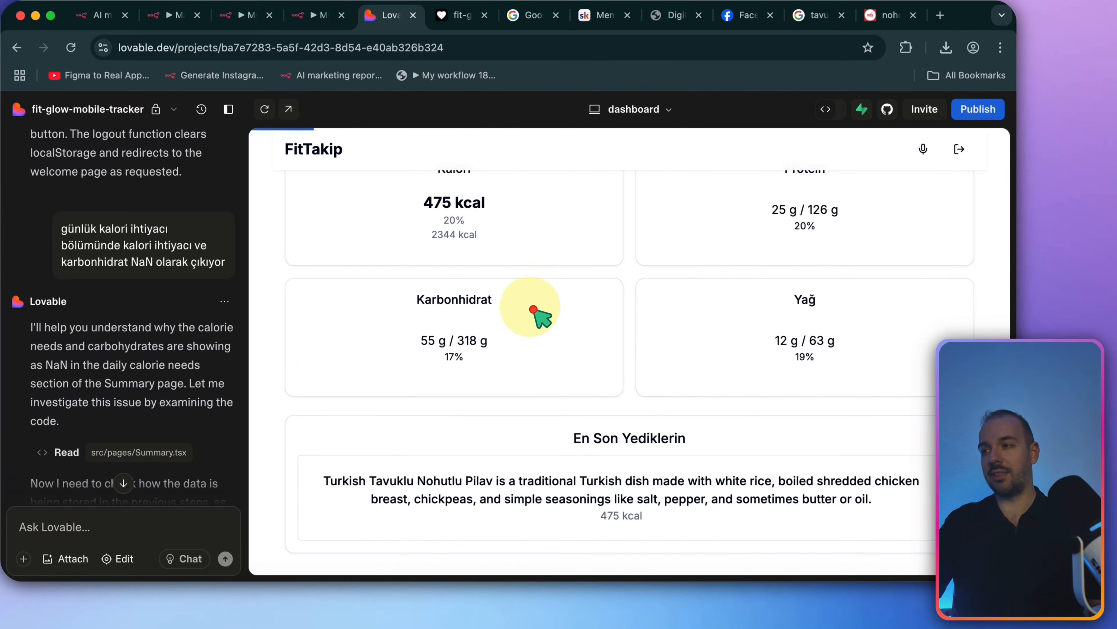
{"action": "scroll", "coordinate": [544, 307], "scroll_direction": "down", "scroll_amount": 2}
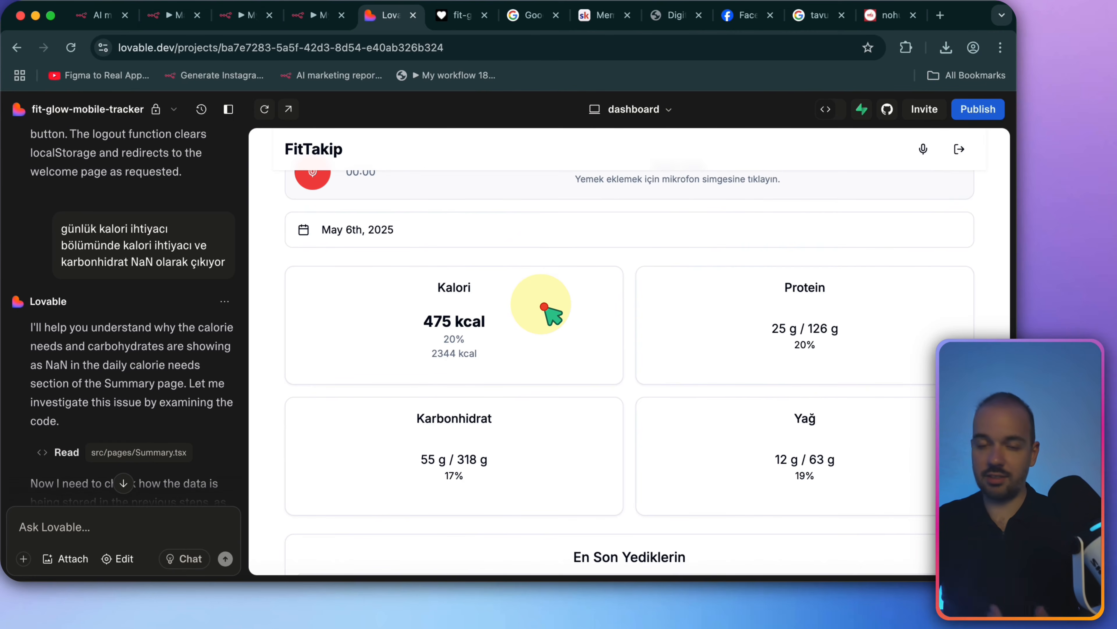
{"action": "scroll", "coordinate": [654, 384], "scroll_direction": "down", "scroll_amount": 2}
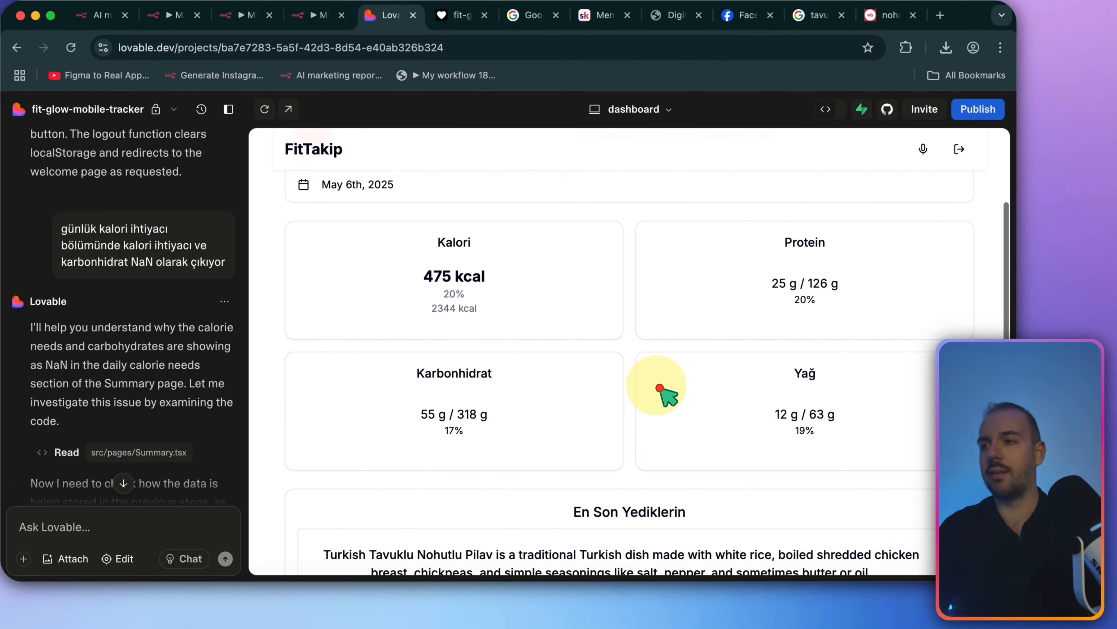
{"action": "scroll", "coordinate": [654, 385], "scroll_direction": "up", "scroll_amount": 2}
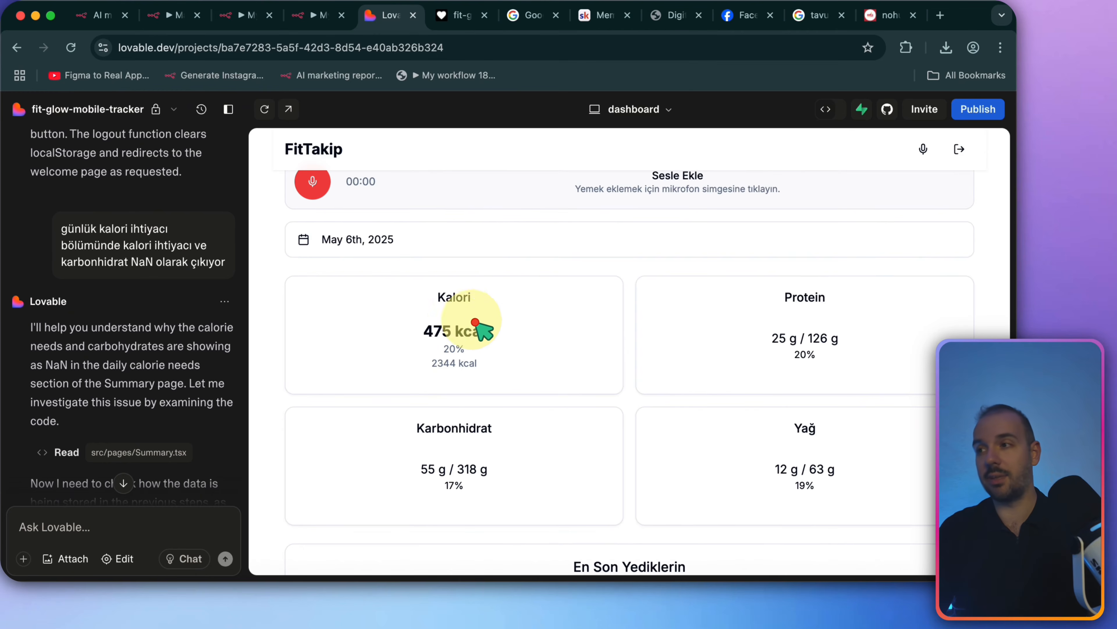
{"action": "scroll", "coordinate": [537, 308], "scroll_direction": "up", "scroll_amount": 2}
{"action": "scroll", "coordinate": [814, 286], "scroll_direction": "down", "scroll_amount": 5}
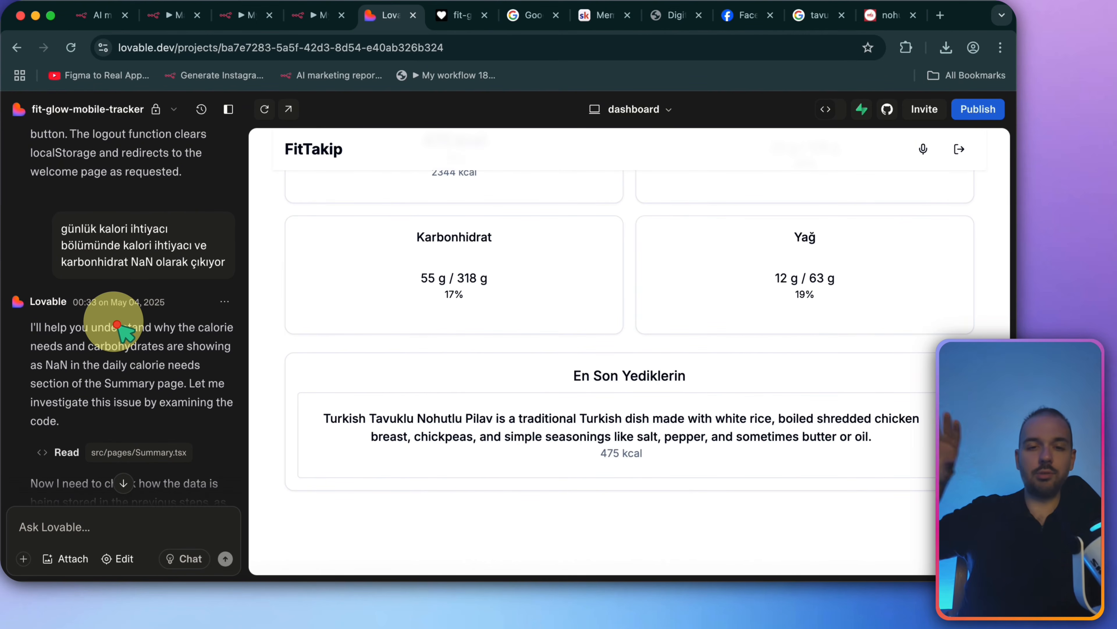
Look through the Lovable chat history for the prompt containing the camera button's JavaScript and read its code and the reply
{"action": "scroll", "coordinate": [119, 321], "scroll_direction": "down", "scroll_amount": 15}
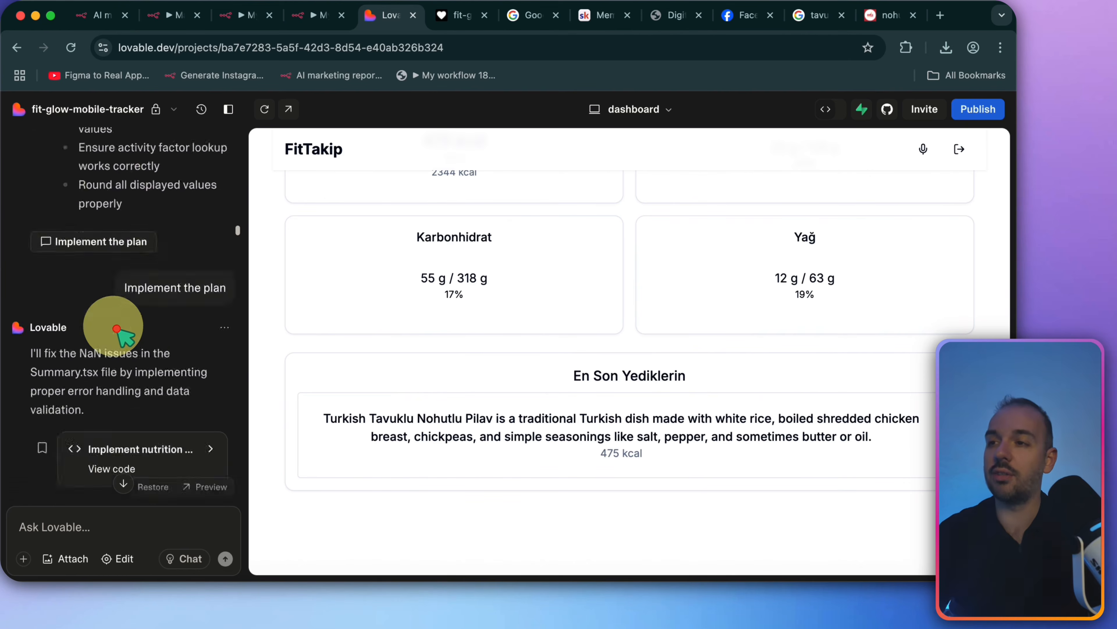
{"action": "scroll", "coordinate": [211, 265], "scroll_direction": "down", "scroll_amount": 15}
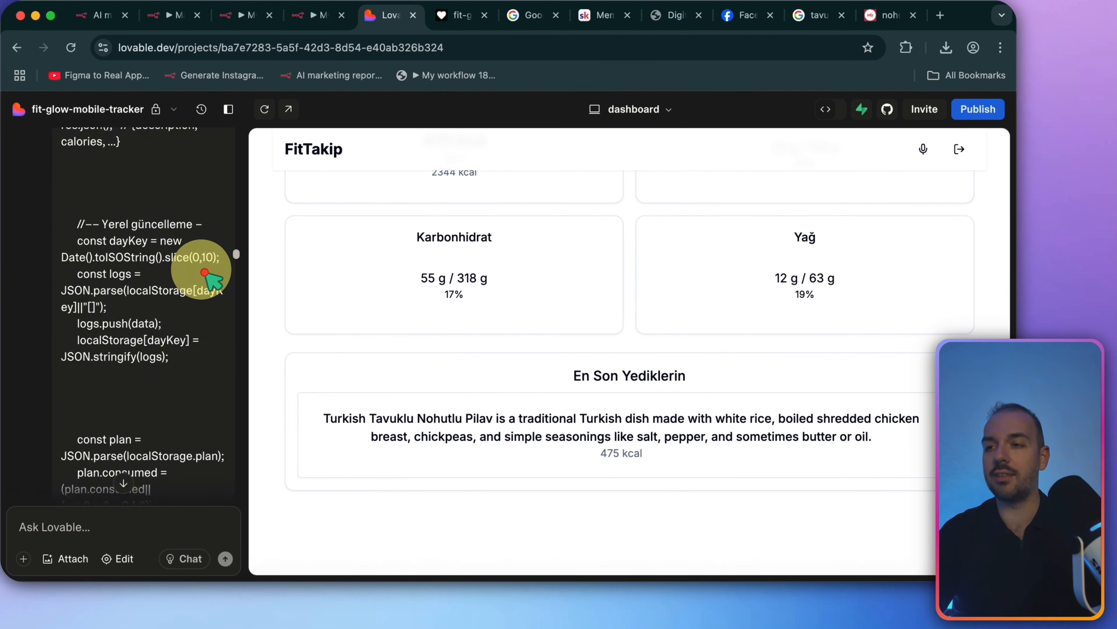
{"action": "scroll", "coordinate": [205, 273], "scroll_direction": "down", "scroll_amount": 10}
{"action": "scroll", "coordinate": [205, 273], "scroll_direction": "down", "scroll_amount": 20}
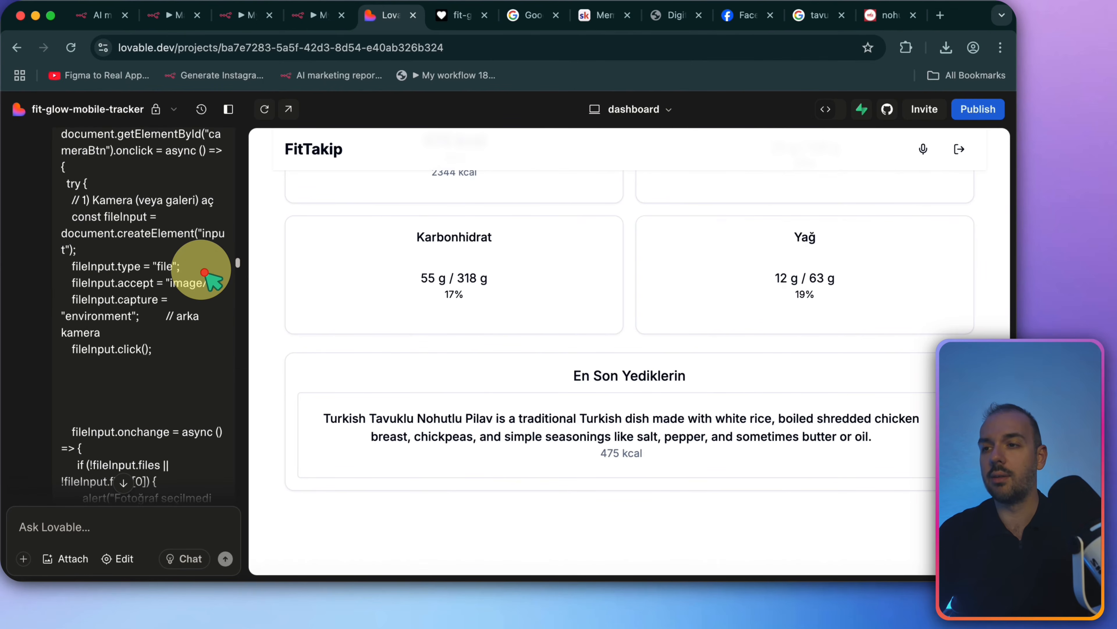
{"action": "scroll", "coordinate": [205, 273], "scroll_direction": "up", "scroll_amount": 15}
{"action": "scroll", "coordinate": [205, 273], "scroll_direction": "down", "scroll_amount": 2}
{"action": "scroll", "coordinate": [205, 273], "scroll_direction": "up", "scroll_amount": 5}
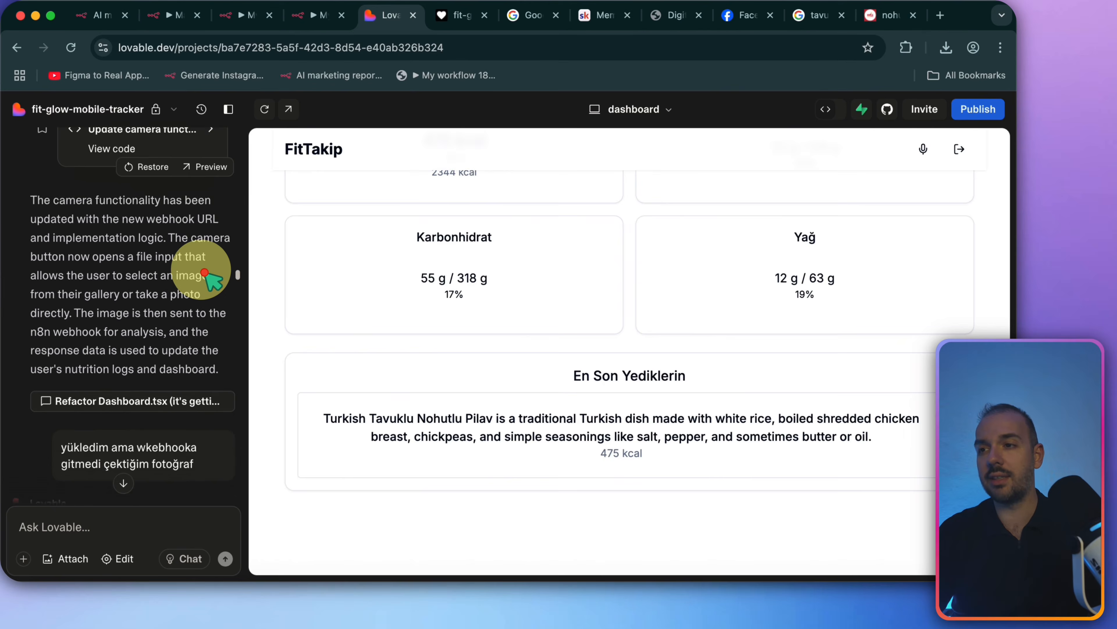
{"action": "scroll", "coordinate": [205, 273], "scroll_direction": "up", "scroll_amount": 5}
{"action": "scroll", "coordinate": [205, 273], "scroll_direction": "up", "scroll_amount": 1}
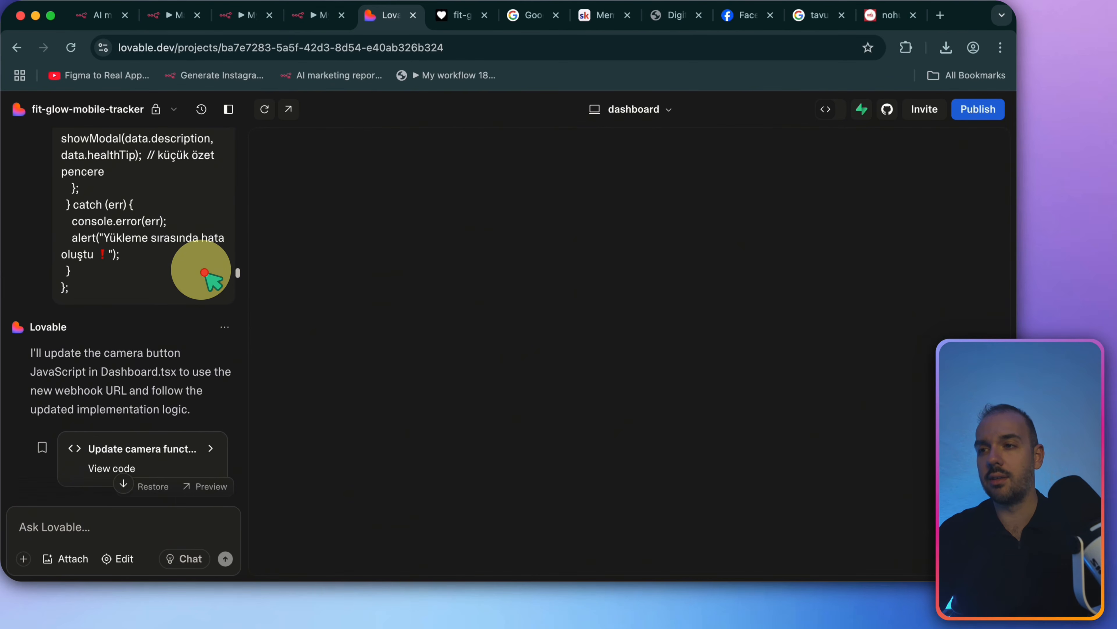
{"action": "scroll", "coordinate": [205, 273], "scroll_direction": "down", "scroll_amount": 3}
{"action": "scroll", "coordinate": [205, 273], "scroll_direction": "up", "scroll_amount": 8}
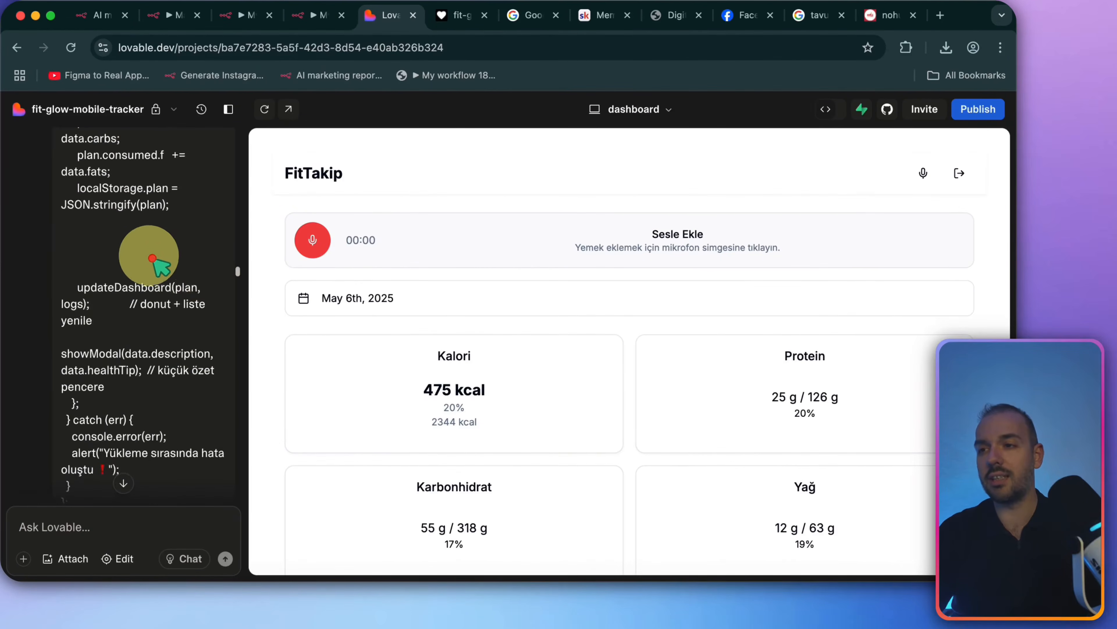
Read Lovable's Turkish reply about the failed photo upload to the webhook, including its numbered list of connection improvements
{"action": "scroll", "coordinate": [145, 256], "scroll_direction": "down", "scroll_amount": 10}
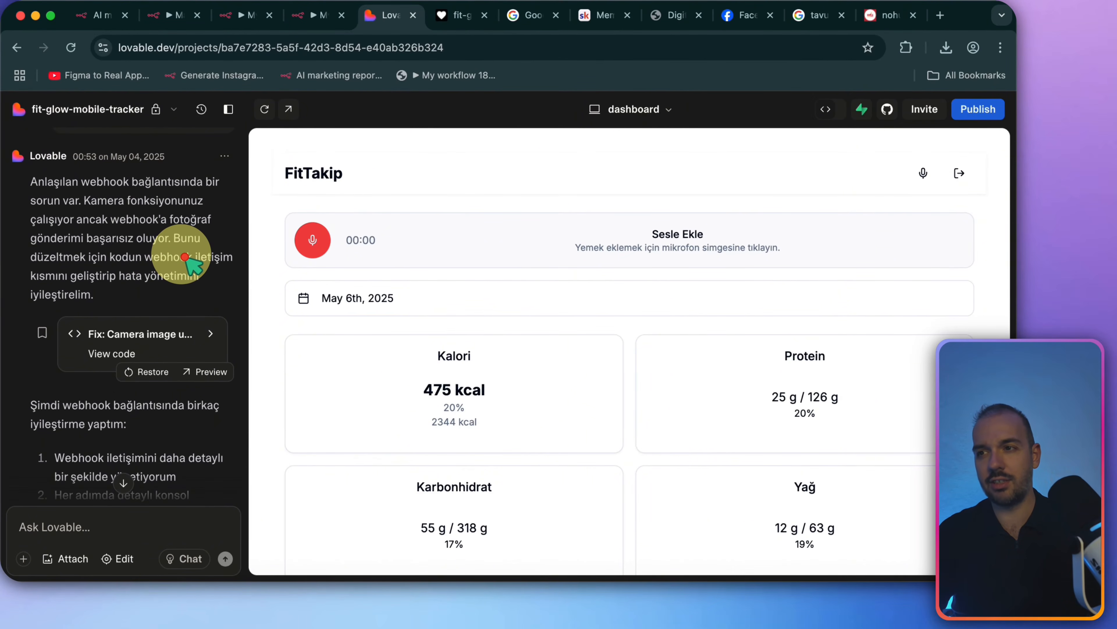
{"action": "scroll", "coordinate": [176, 273], "scroll_direction": "down", "scroll_amount": 1}
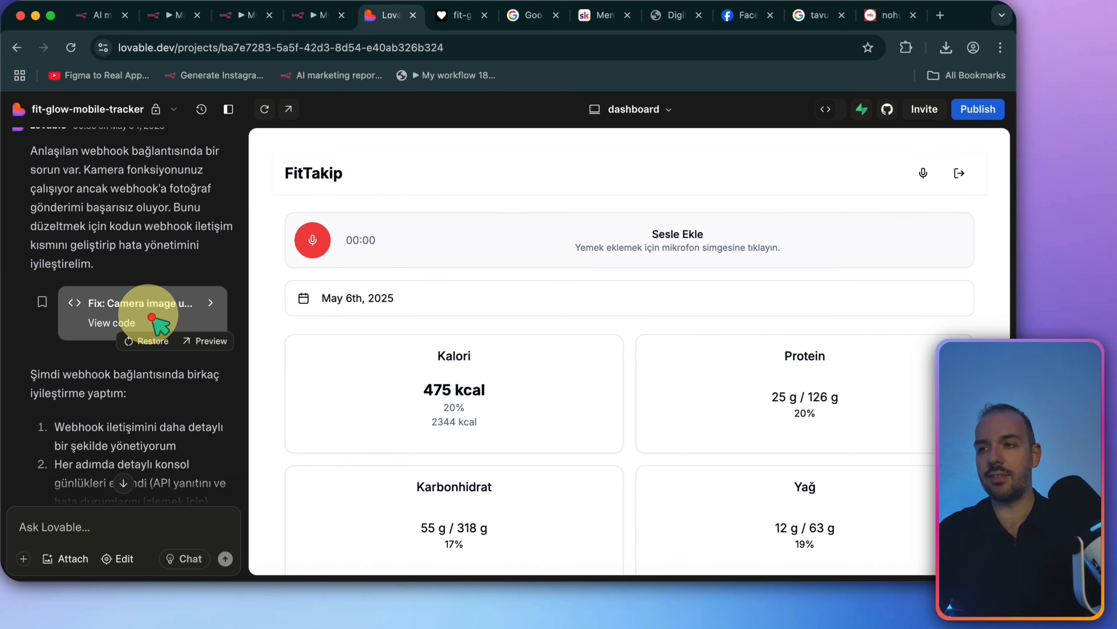
{"action": "scroll", "coordinate": [185, 243], "scroll_direction": "down", "scroll_amount": 1}
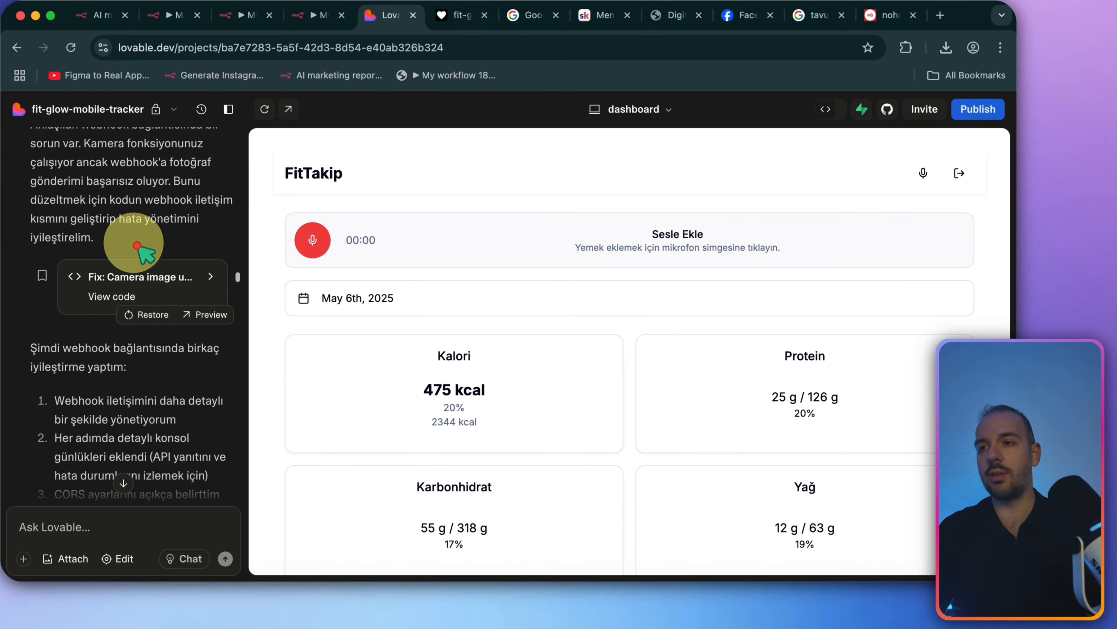
{"action": "scroll", "coordinate": [169, 243], "scroll_direction": "down", "scroll_amount": 2}
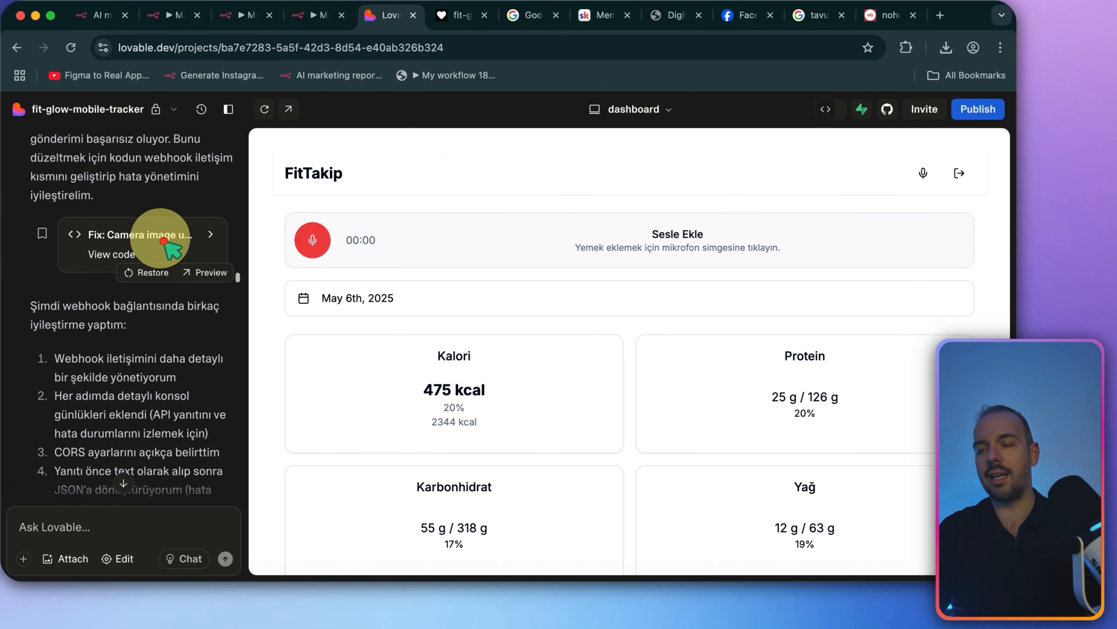
{"action": "scroll", "coordinate": [159, 295], "scroll_direction": "down", "scroll_amount": 3}
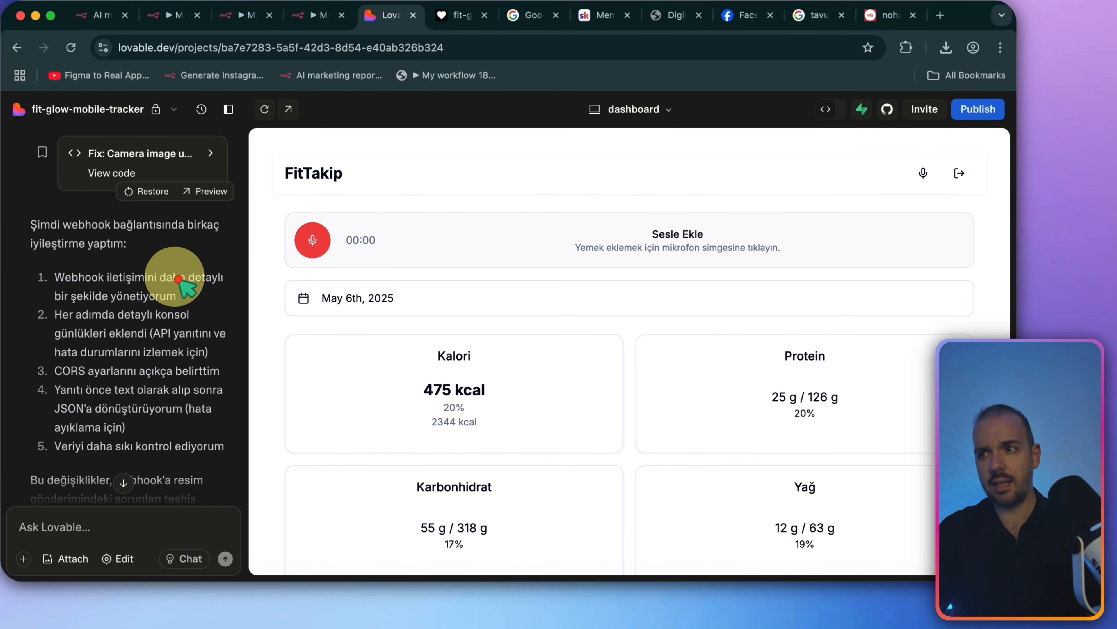
{"action": "scroll", "coordinate": [198, 310], "scroll_direction": "down", "scroll_amount": 1}
{"action": "scroll", "coordinate": [198, 310], "scroll_direction": "down", "scroll_amount": 2}
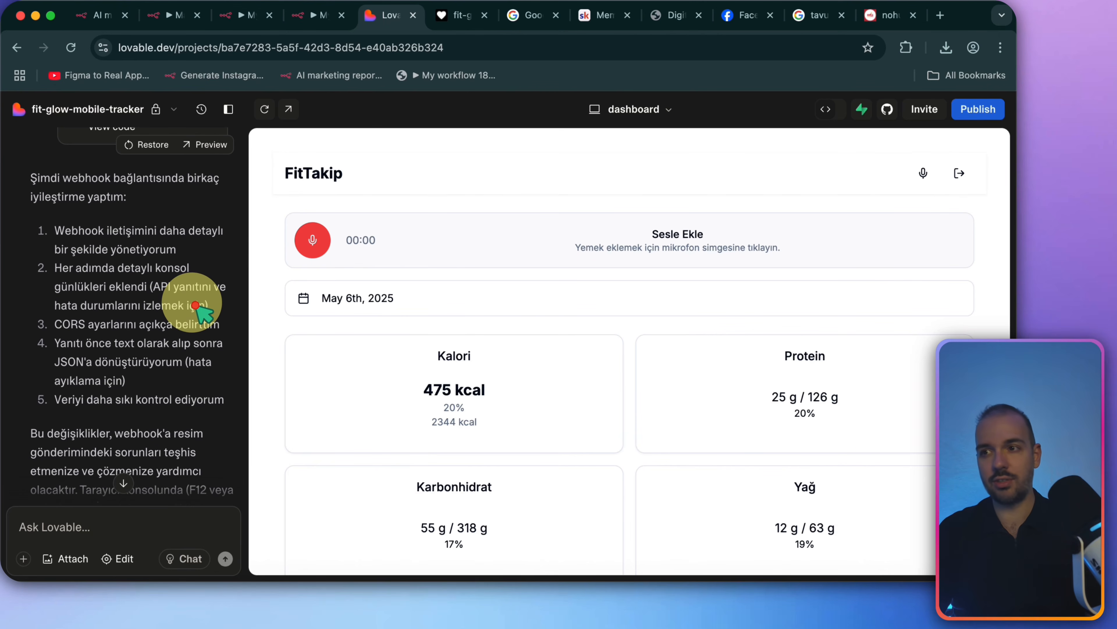
{"action": "scroll", "coordinate": [196, 305], "scroll_direction": "down", "scroll_amount": 1}
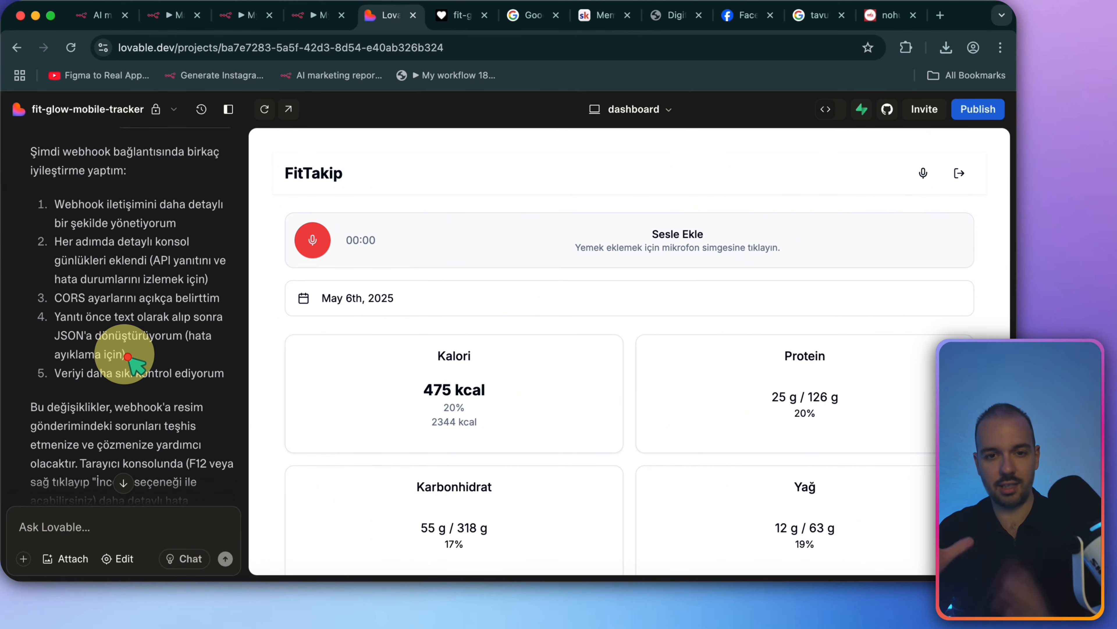
{"action": "scroll", "coordinate": [198, 352], "scroll_direction": "down", "scroll_amount": 1}
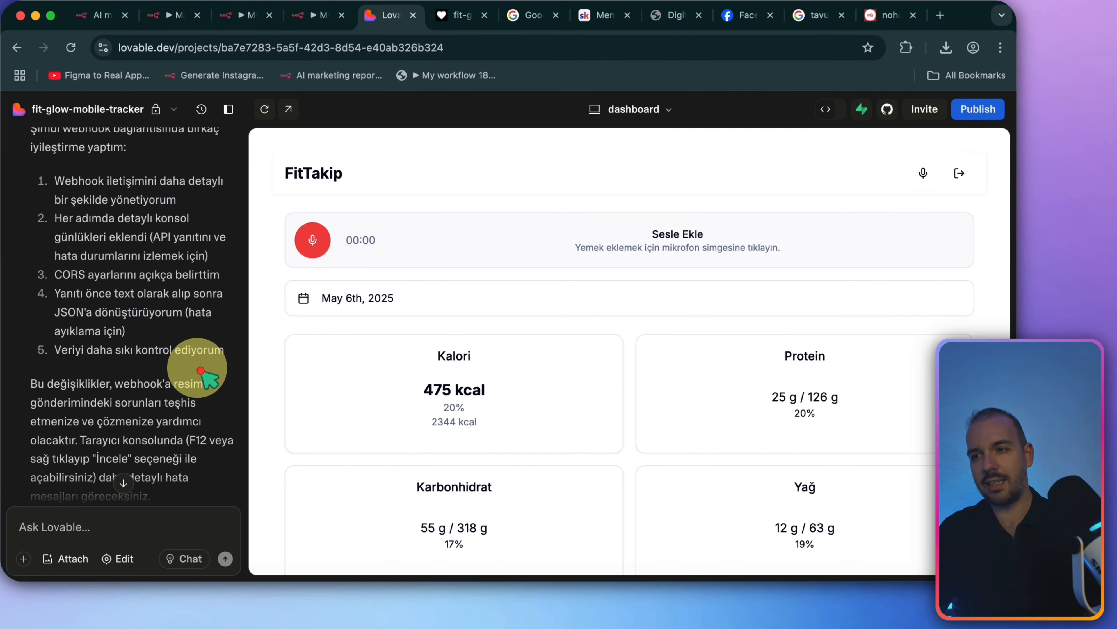
{"action": "scroll", "coordinate": [198, 372], "scroll_direction": "down", "scroll_amount": 3}
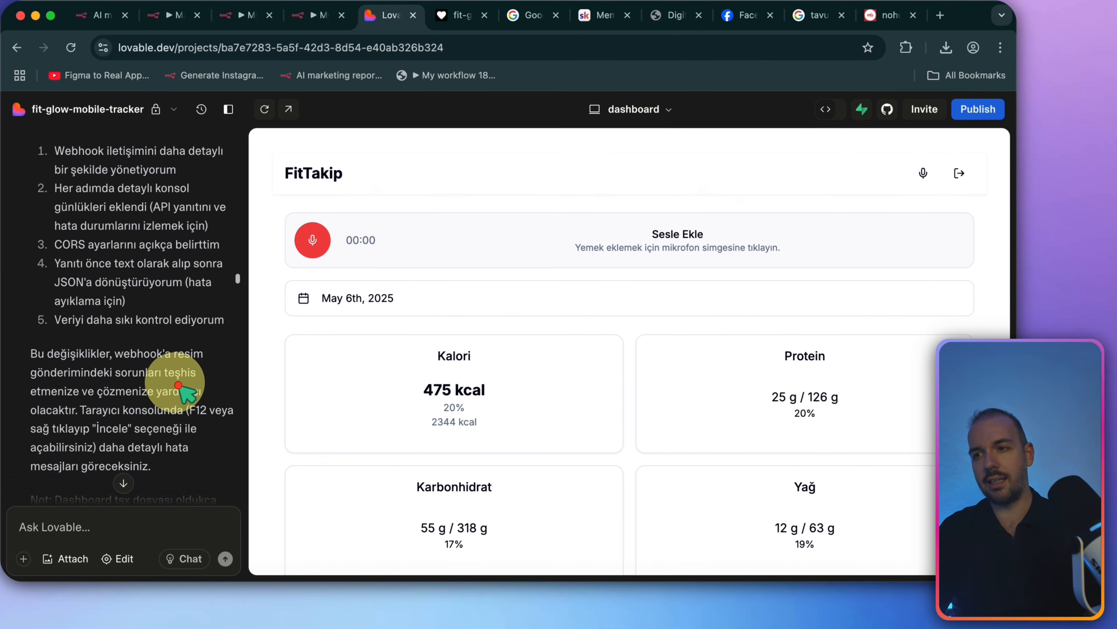
Examine the follow-up chat messages about the webhook response missing from the panel, from the pasted cheeseburger JSON to the dashboard update code
{"action": "scroll", "coordinate": [164, 394], "scroll_direction": "down", "scroll_amount": 10}
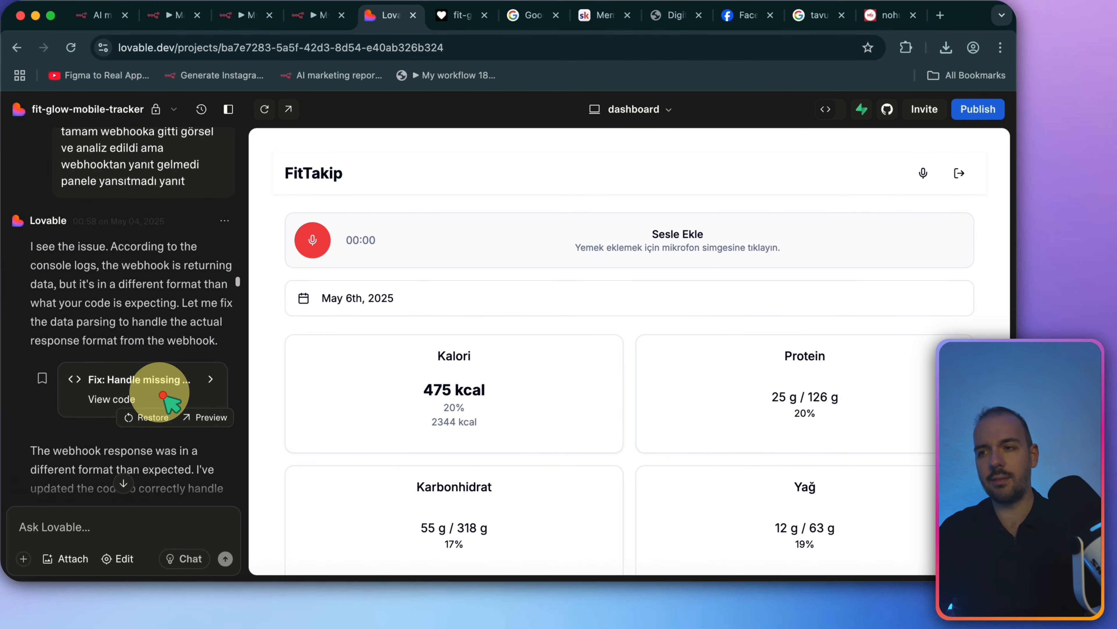
{"action": "scroll", "coordinate": [162, 395], "scroll_direction": "down", "scroll_amount": 15}
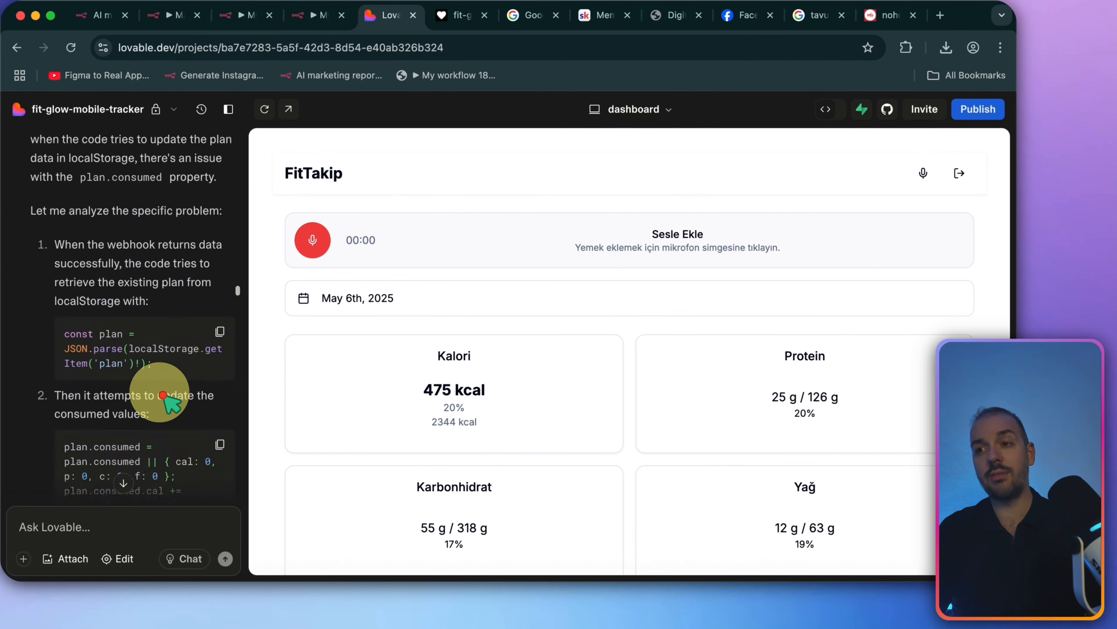
{"action": "scroll", "coordinate": [163, 394], "scroll_direction": "up", "scroll_amount": 10}
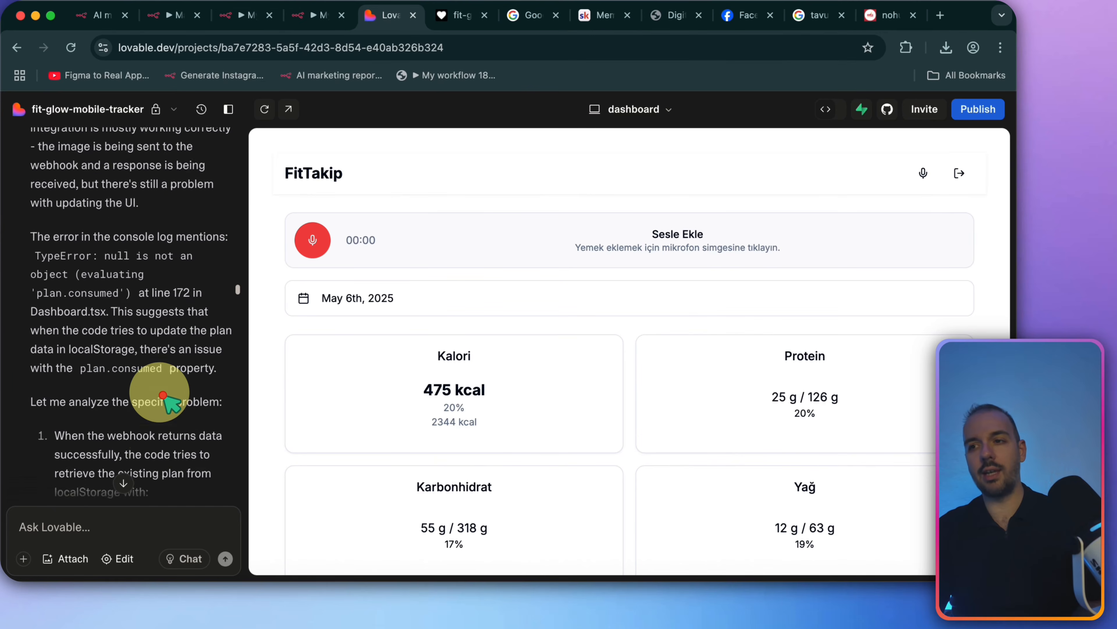
{"action": "scroll", "coordinate": [163, 395], "scroll_direction": "up", "scroll_amount": 8}
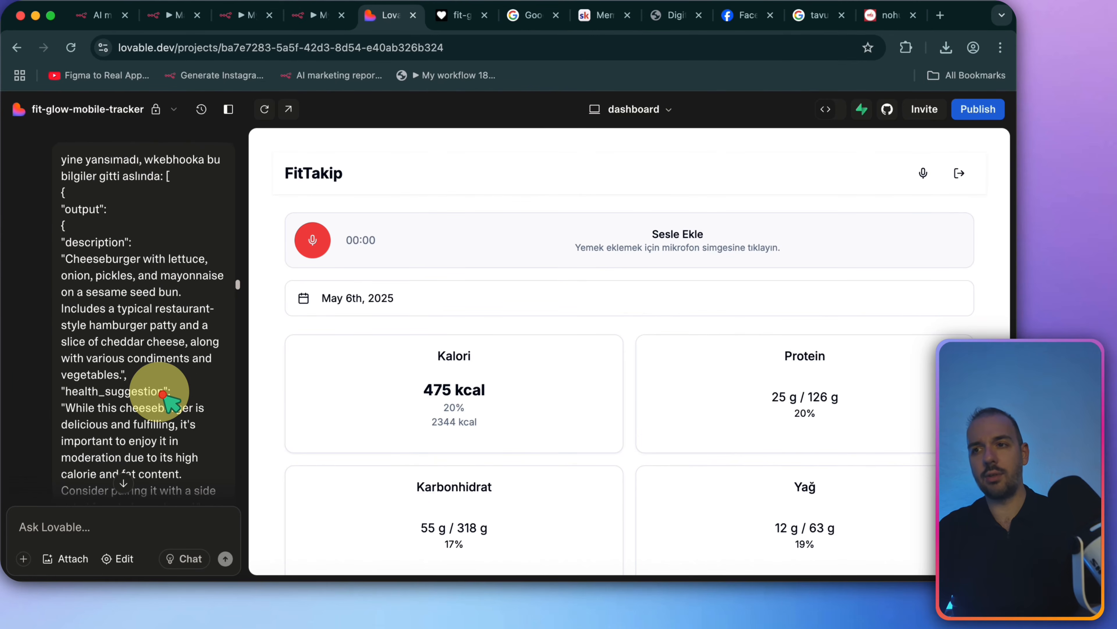
{"action": "scroll", "coordinate": [154, 333], "scroll_direction": "up", "scroll_amount": 5}
{"action": "scroll", "coordinate": [150, 325], "scroll_direction": "down", "scroll_amount": 3}
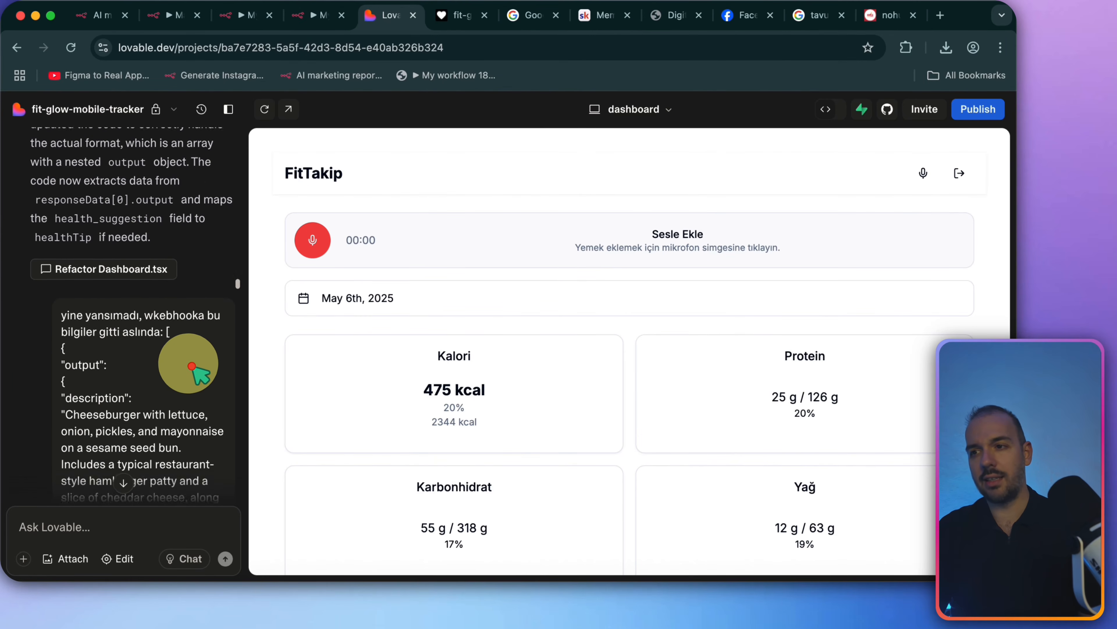
{"action": "scroll", "coordinate": [170, 344], "scroll_direction": "down", "scroll_amount": 10}
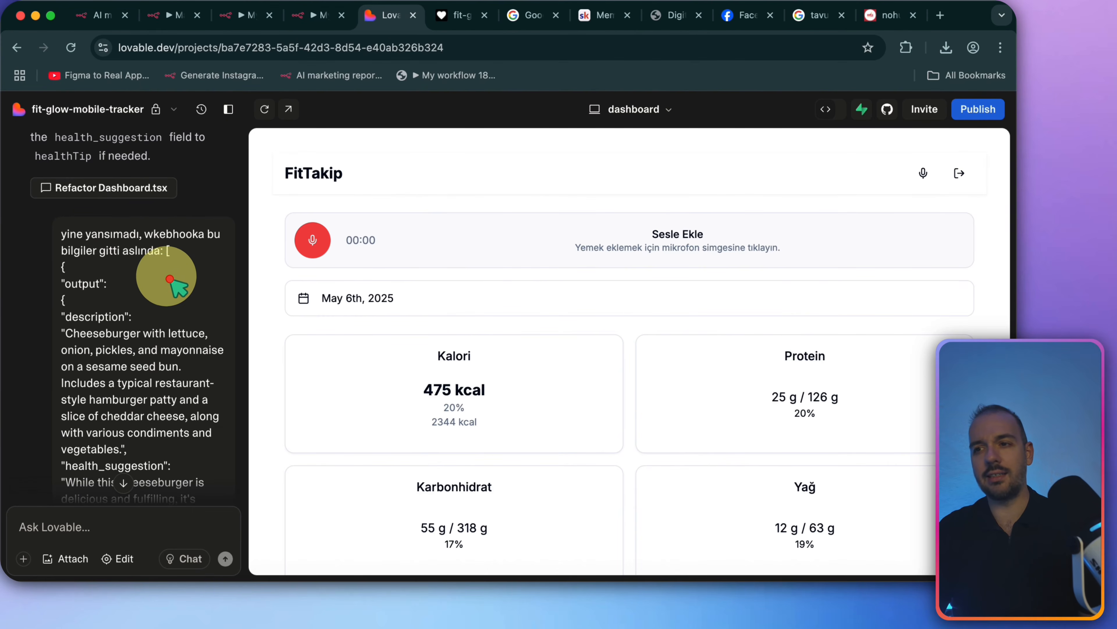
{"action": "scroll", "coordinate": [188, 268], "scroll_direction": "down", "scroll_amount": 20}
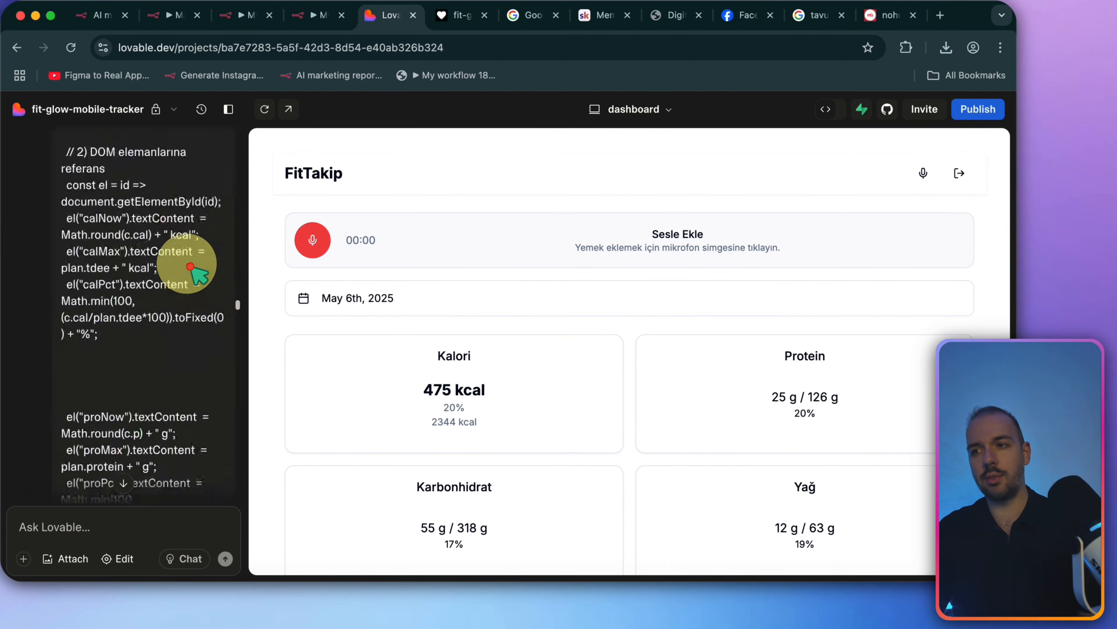
Examine the next chat prompts, from the calorie and macro DOM element code to the donut chart CSS and Lovable's reply
{"action": "scroll", "coordinate": [190, 267], "scroll_direction": "down", "scroll_amount": 10}
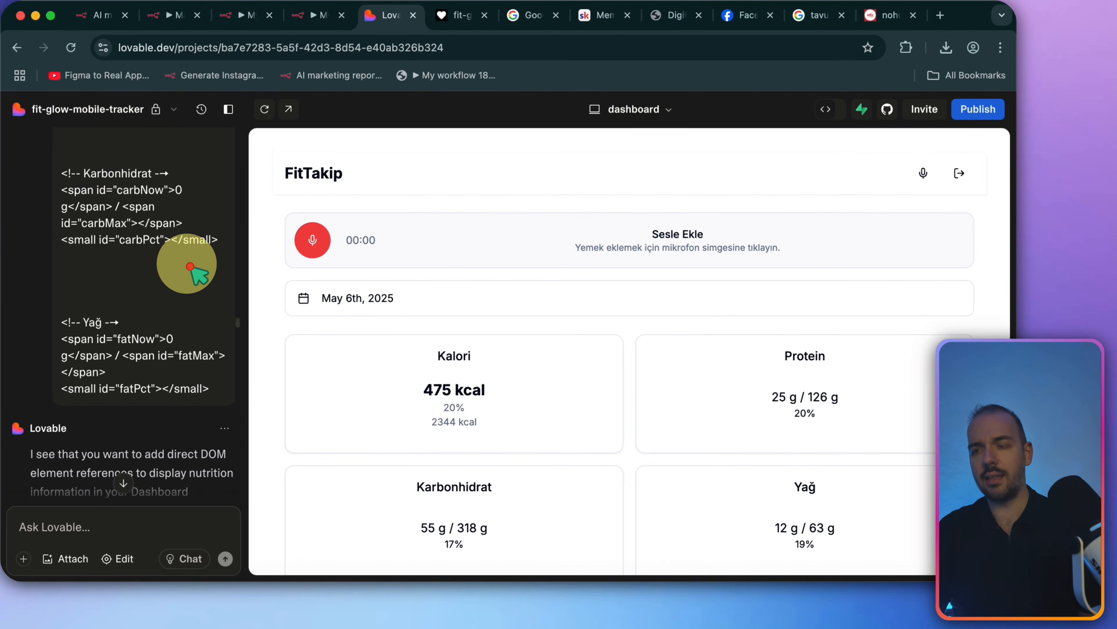
{"action": "scroll", "coordinate": [190, 266], "scroll_direction": "down", "scroll_amount": 10}
{"action": "scroll", "coordinate": [190, 266], "scroll_direction": "down", "scroll_amount": 10}
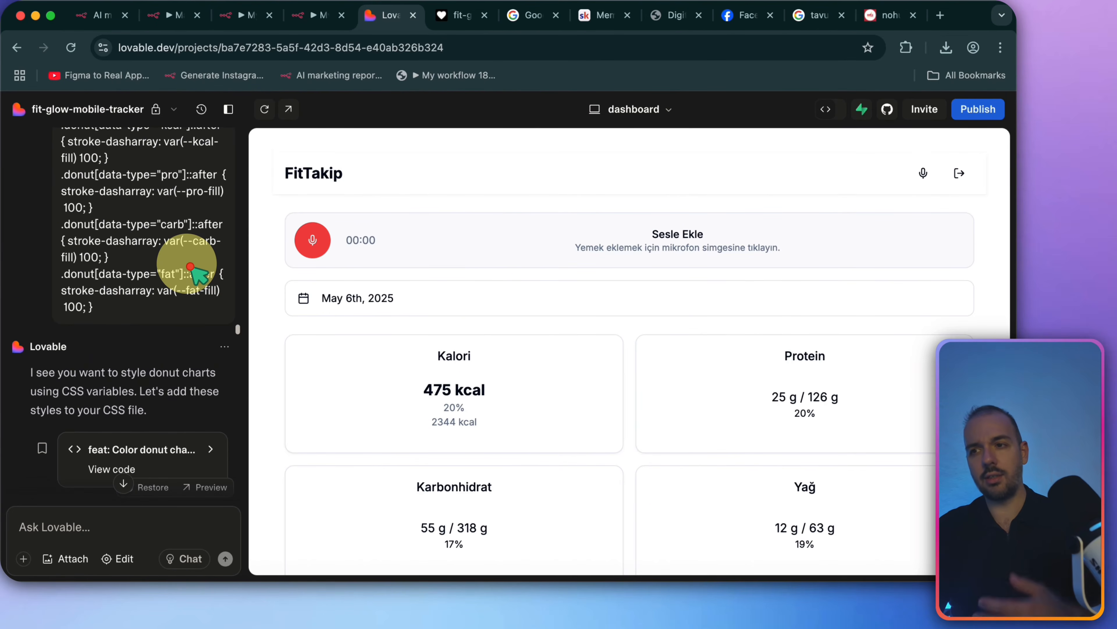
{"action": "scroll", "coordinate": [190, 267], "scroll_direction": "down", "scroll_amount": 2}
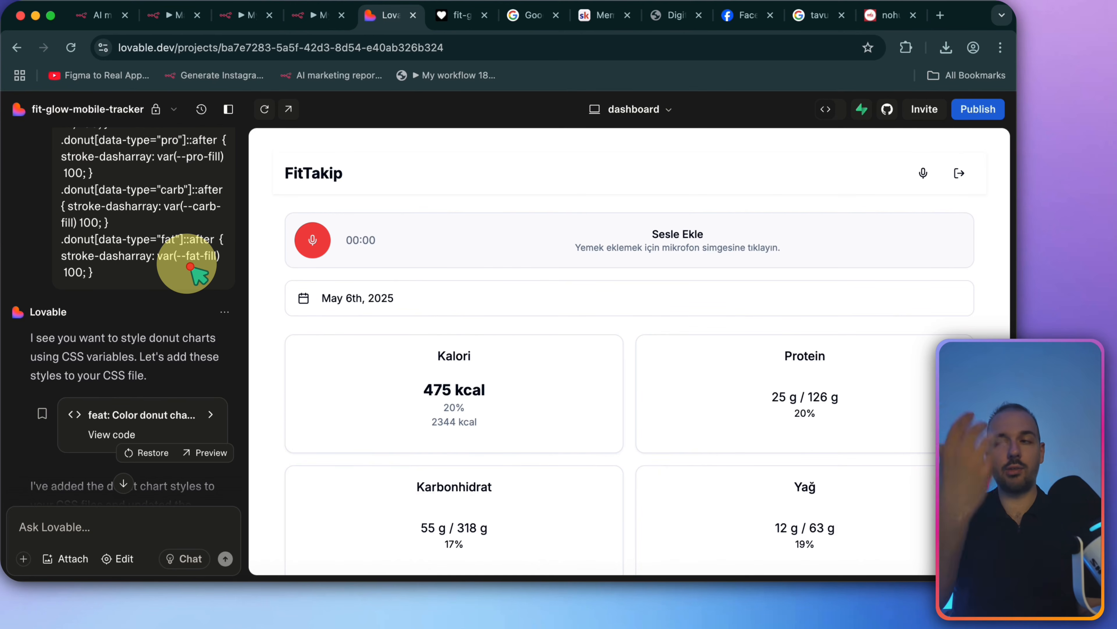
Look over the FitTakip dashboard preview from the nutrition cards to the En Son Yediklerin section and back to the Sesle Ekle recorder
{"action": "scroll", "coordinate": [766, 292], "scroll_direction": "down", "scroll_amount": 5}
{"action": "scroll", "coordinate": [766, 292], "scroll_direction": "up", "scroll_amount": 8}
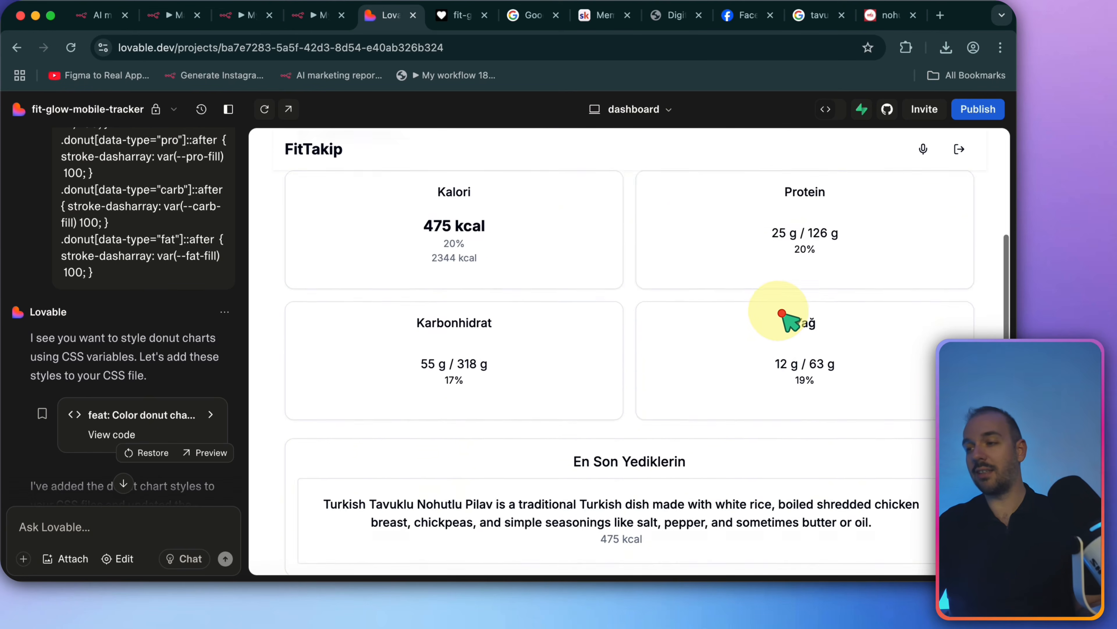
{"action": "scroll", "coordinate": [788, 319], "scroll_direction": "down", "scroll_amount": 7}
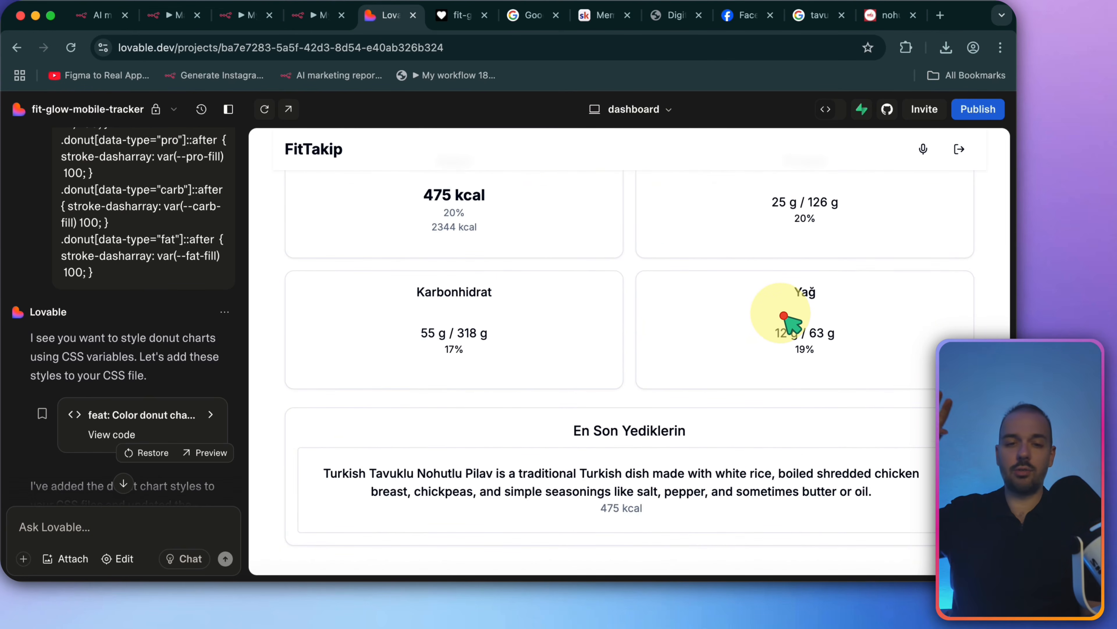
{"action": "scroll", "coordinate": [784, 315], "scroll_direction": "up", "scroll_amount": 5}
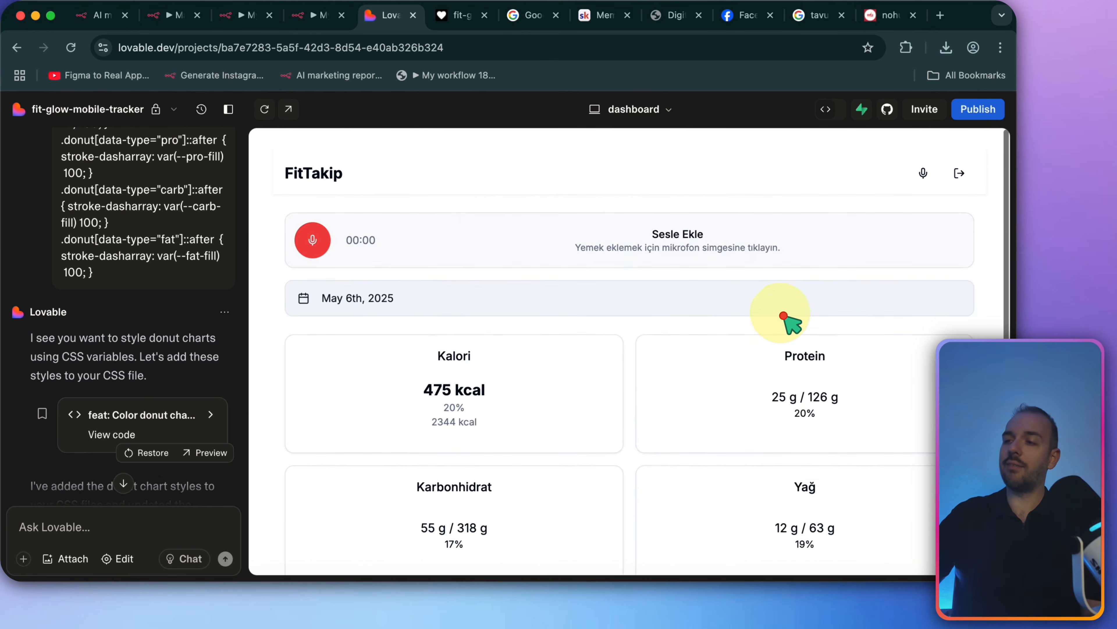